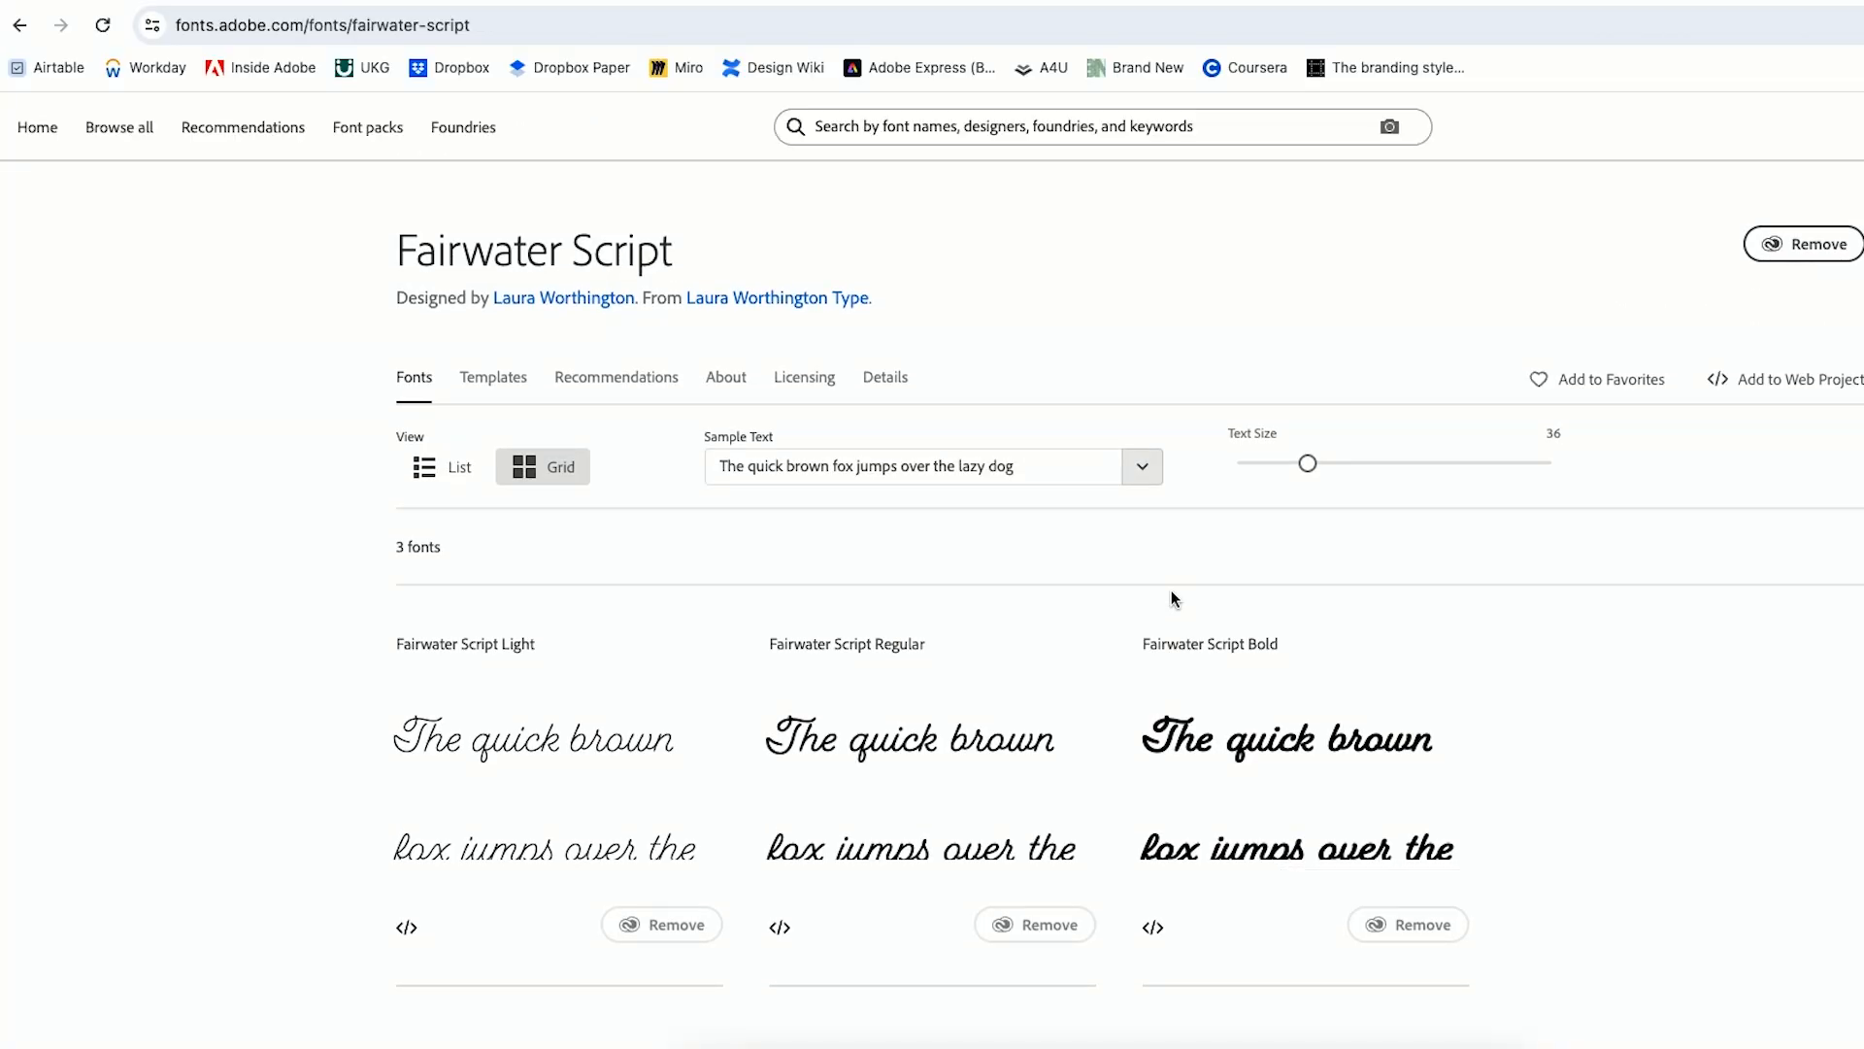
Draw a slanted line across the artboard for the text to follow.
click(1208, 1044)
drag(714, 549, 785, 515)
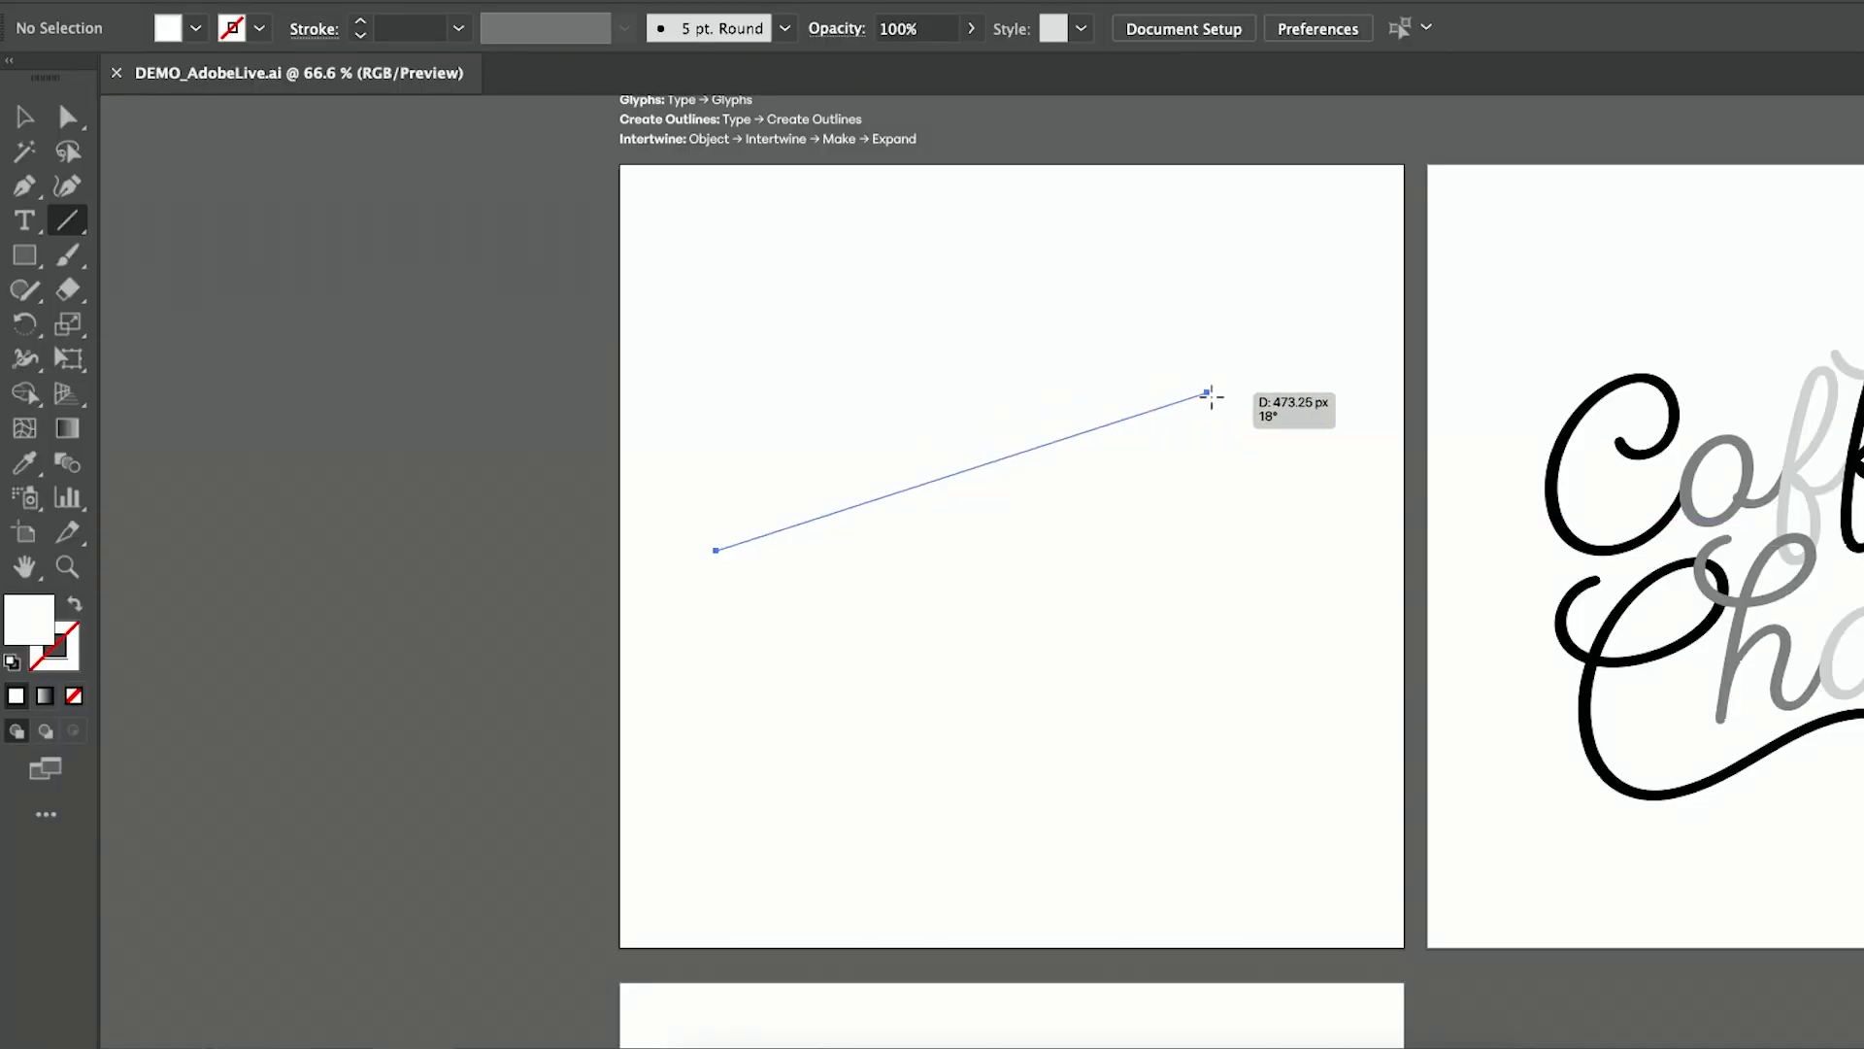
drag(1221, 437, 1222, 436)
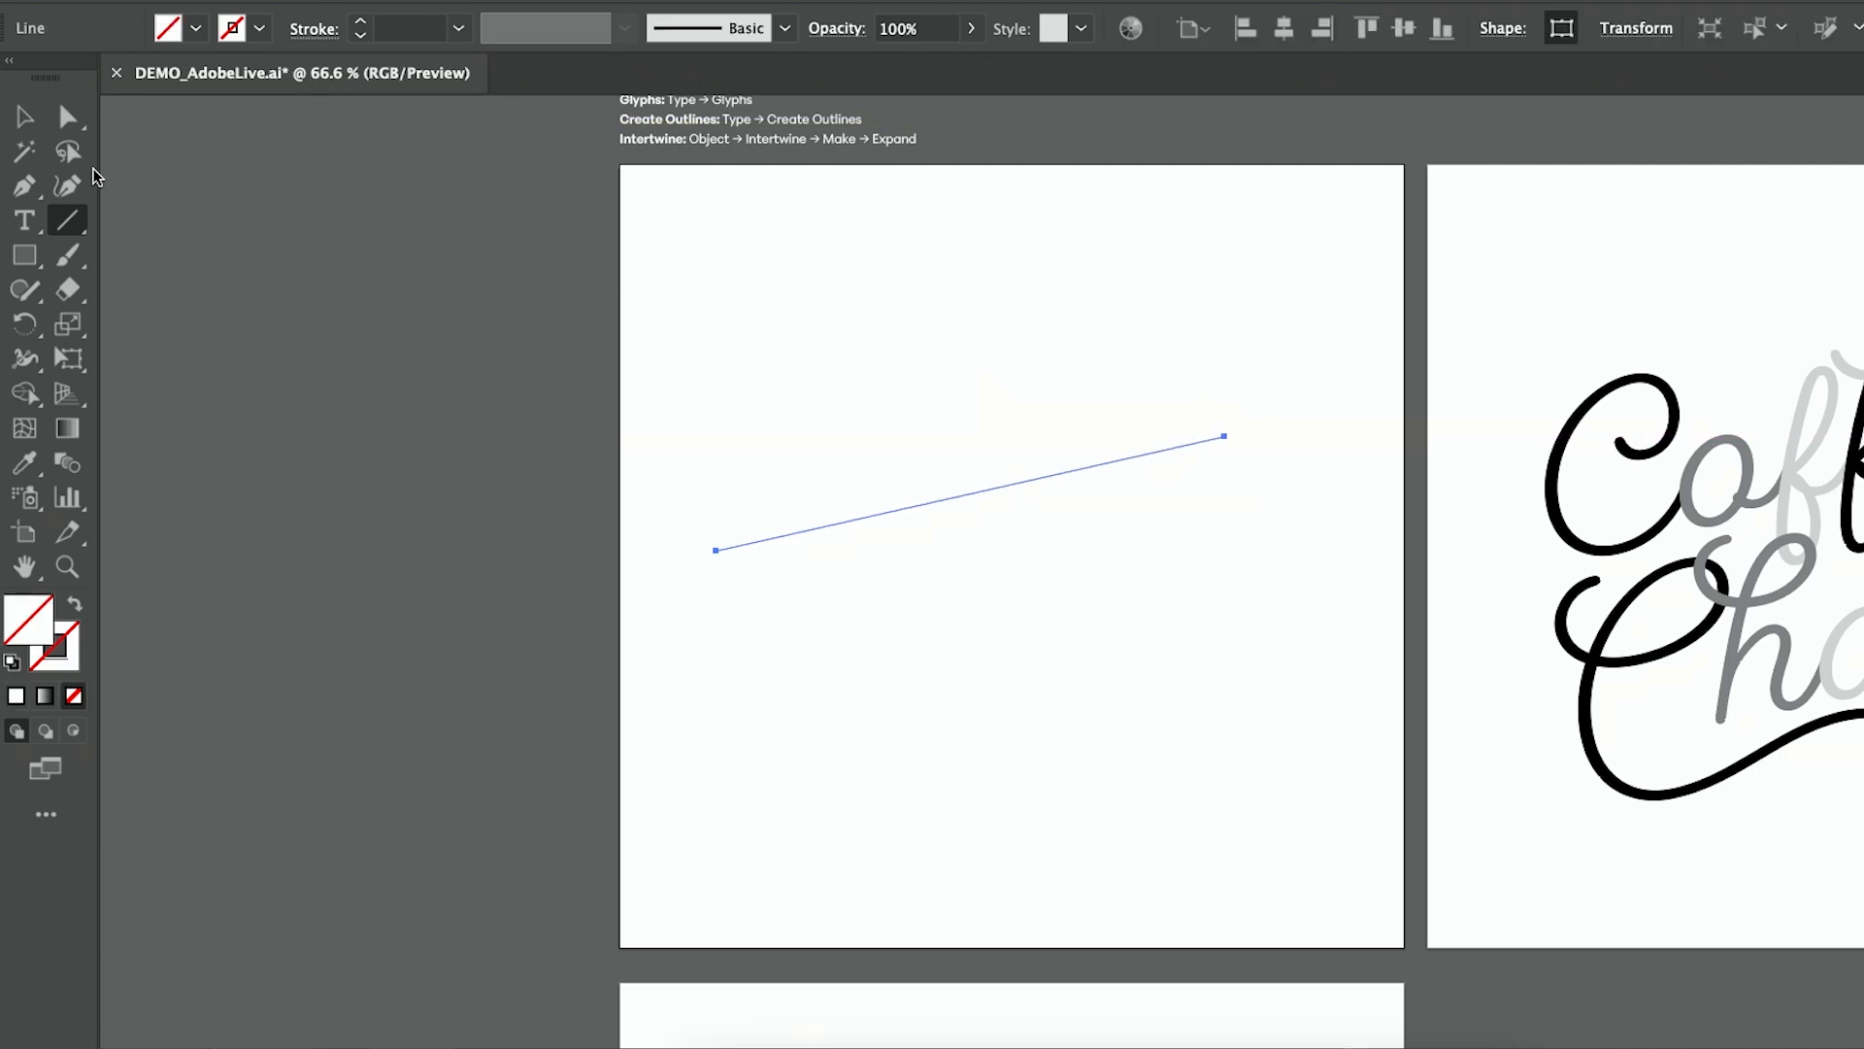
Type Coffee along the slanted line and set it in Fairwater Script.
drag(25, 220, 173, 285)
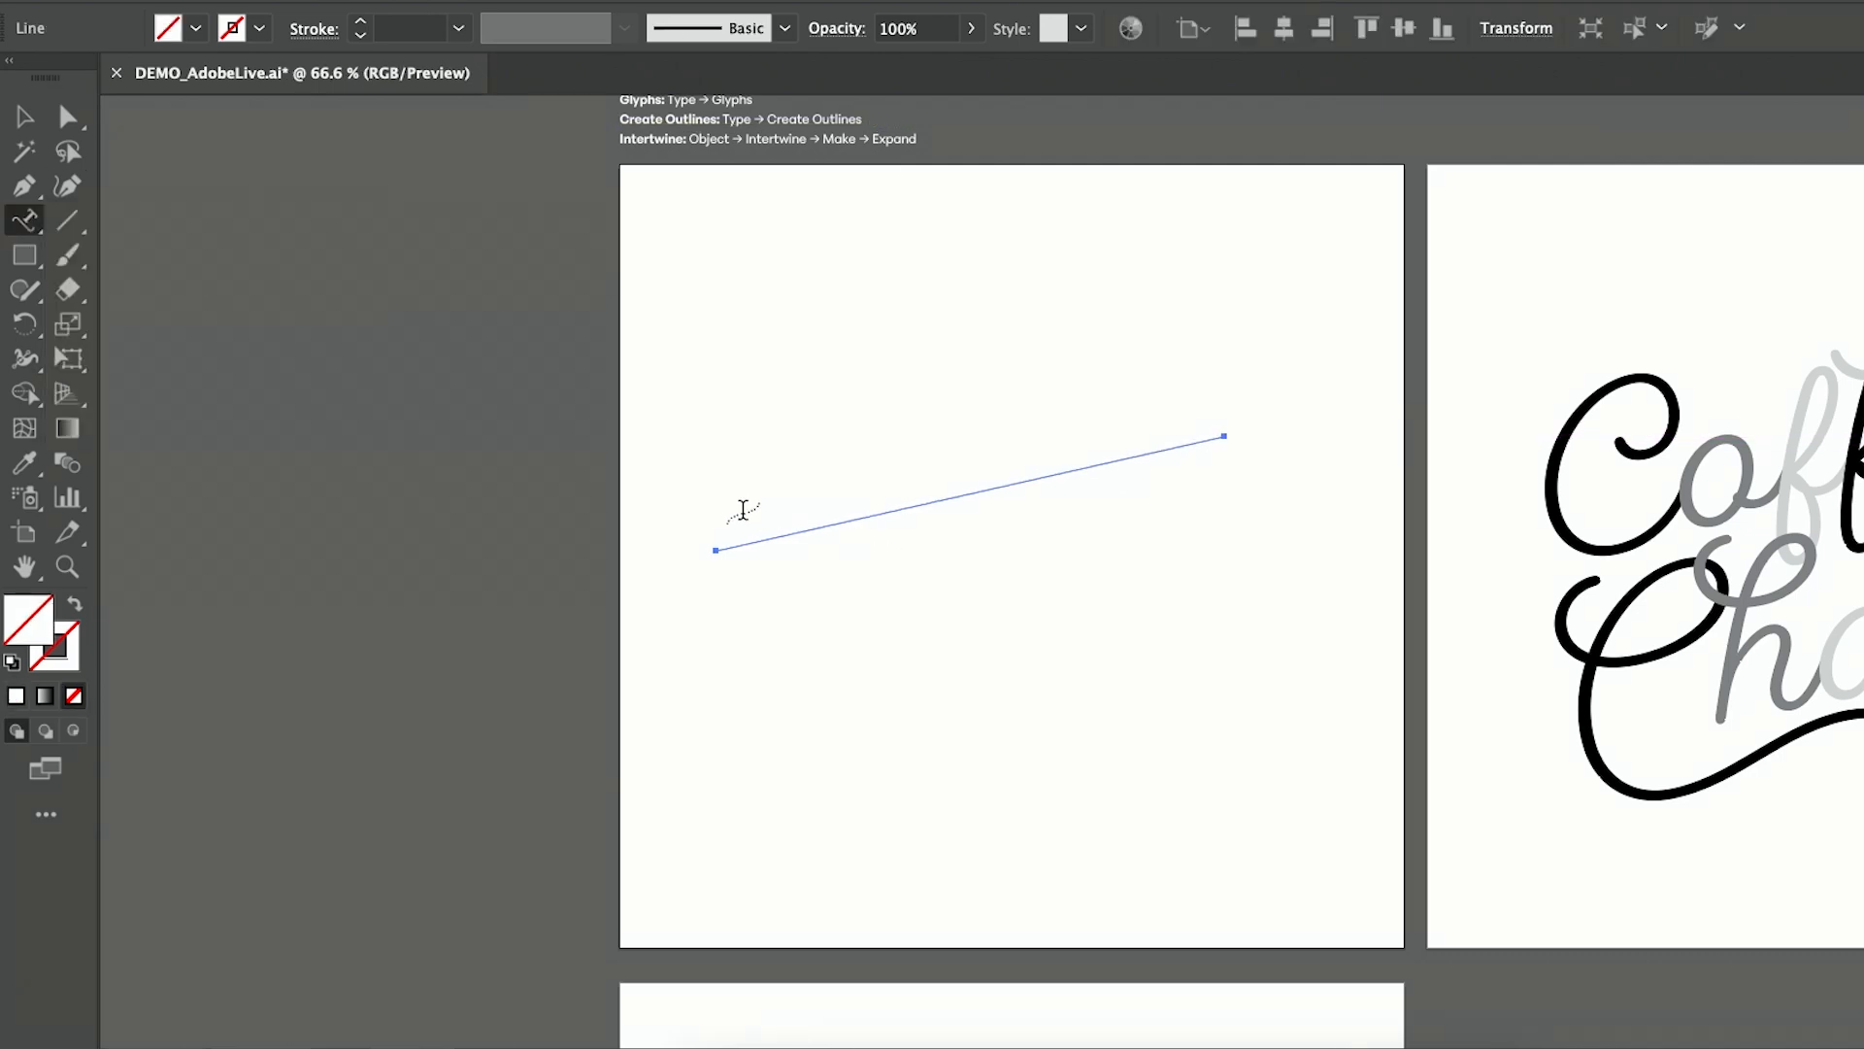
click(762, 539)
text(Coffee)
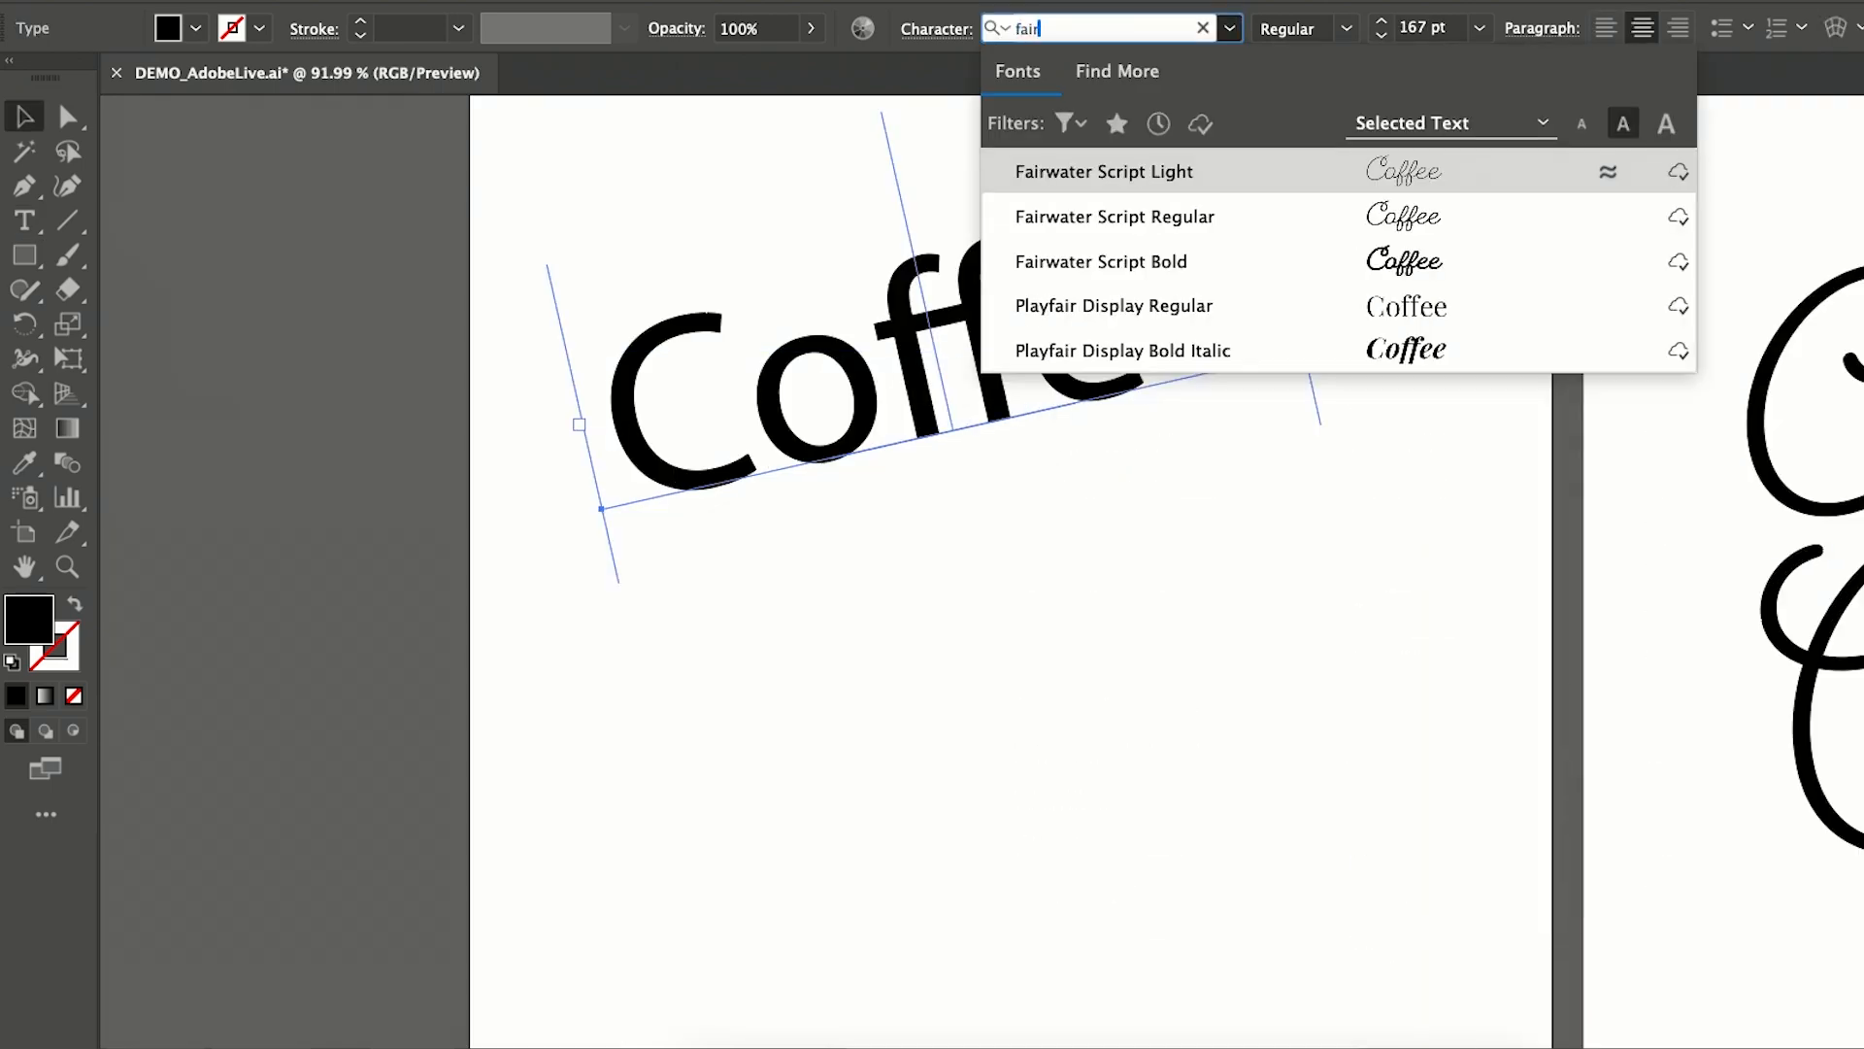
click(1105, 171)
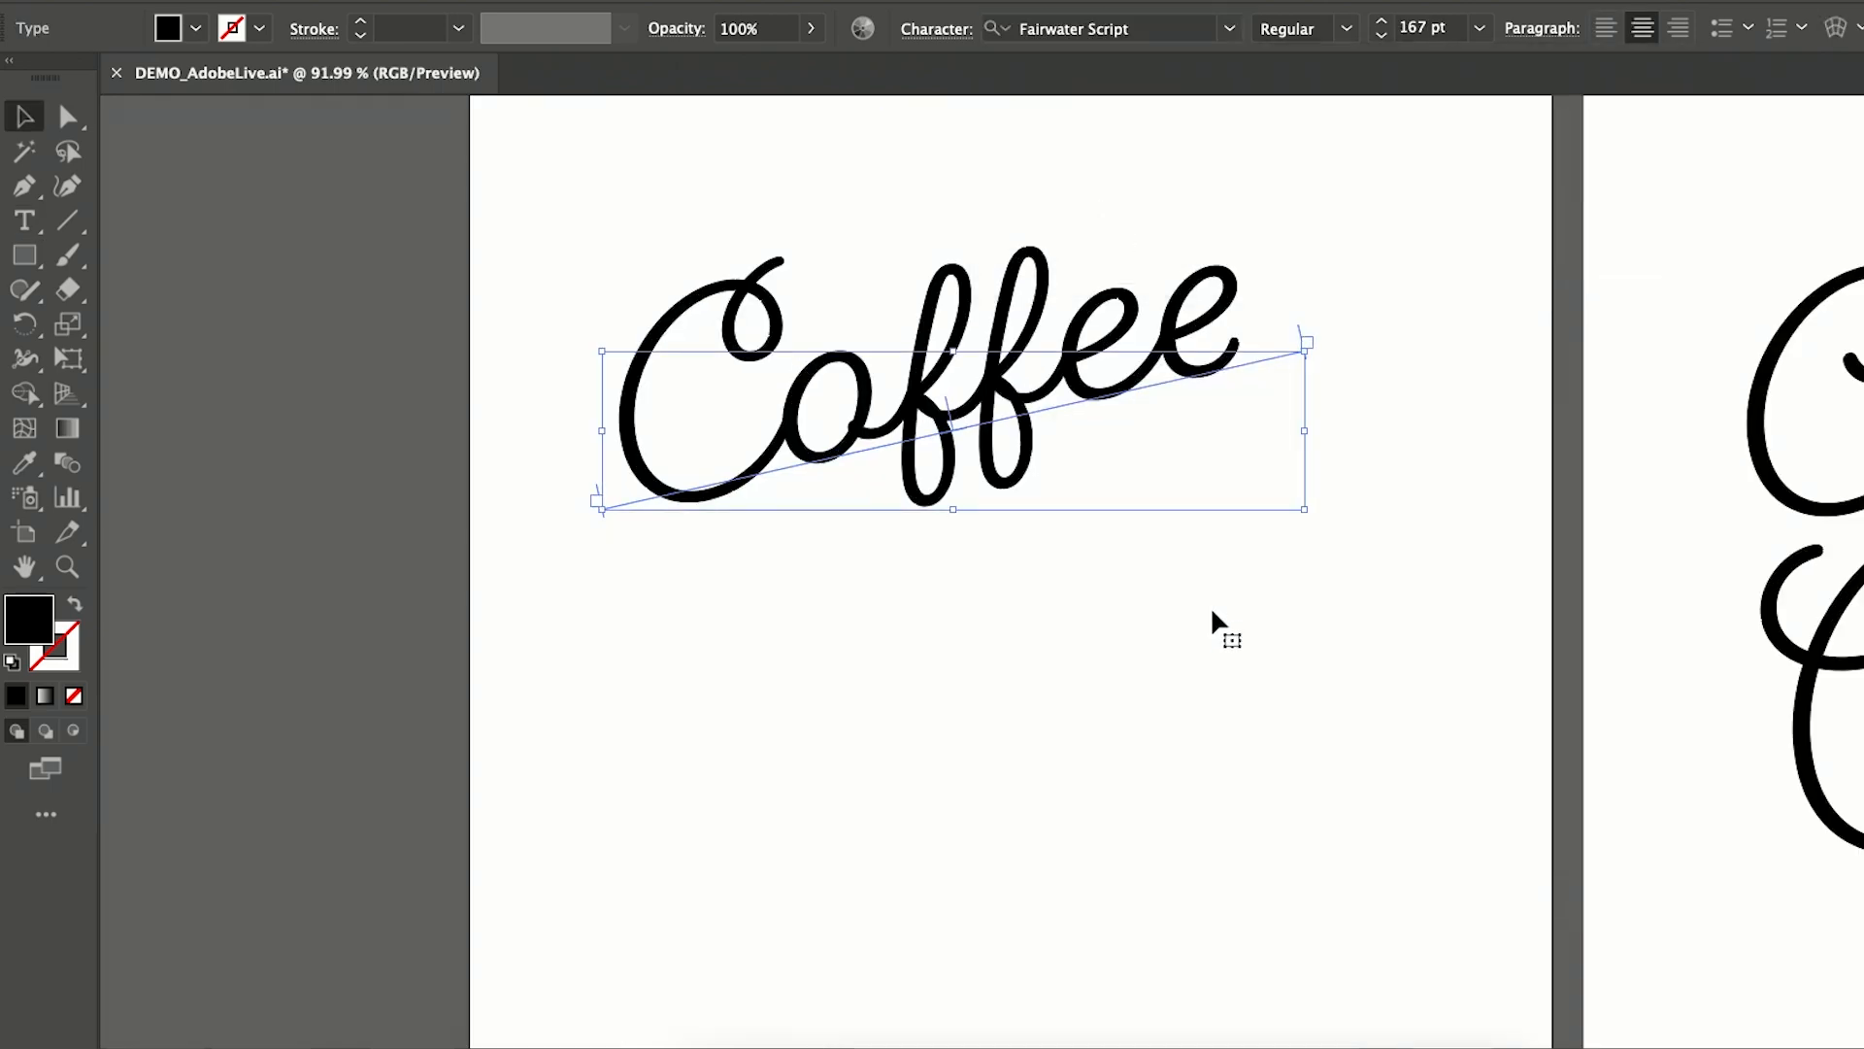
alt+scroll(1221, 623, down, 3)
scroll(1221, 624, up, 2)
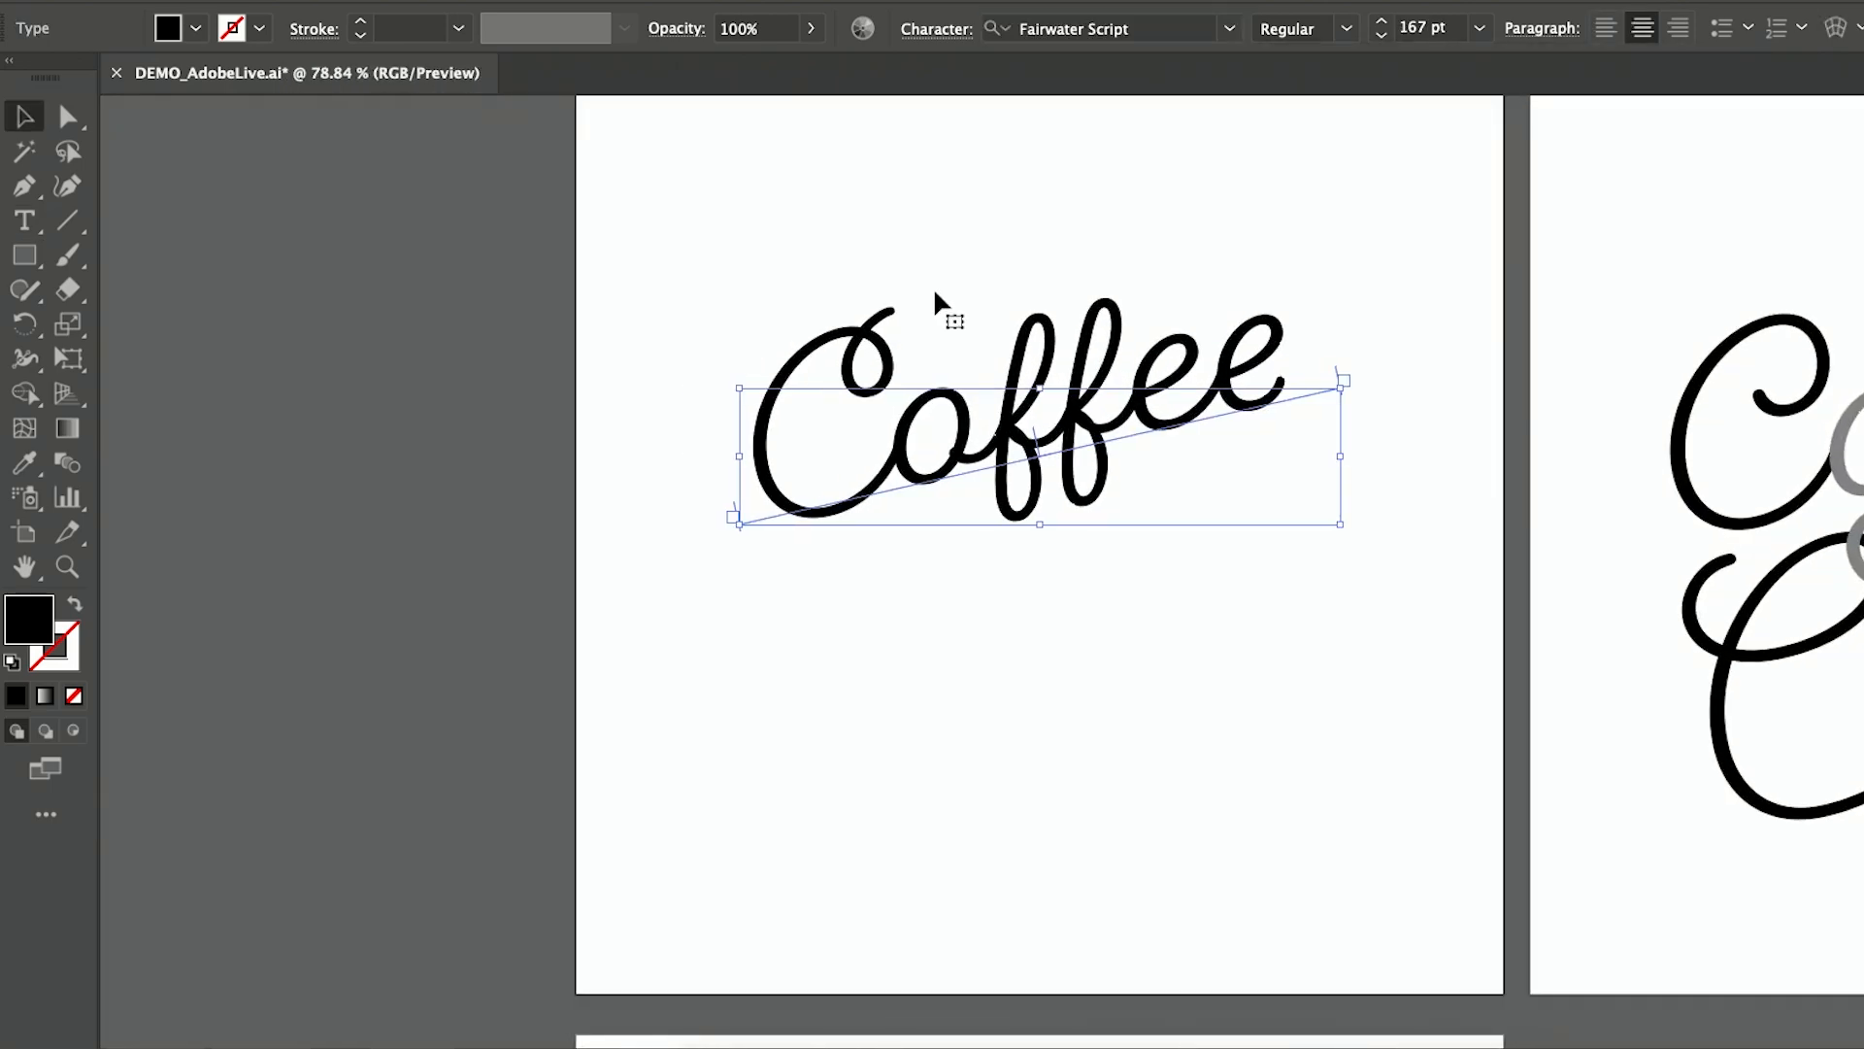
Duplicate Coffee below as Chats and swap the final e for a swash alternate.
alt+drag(977, 358, 985, 586)
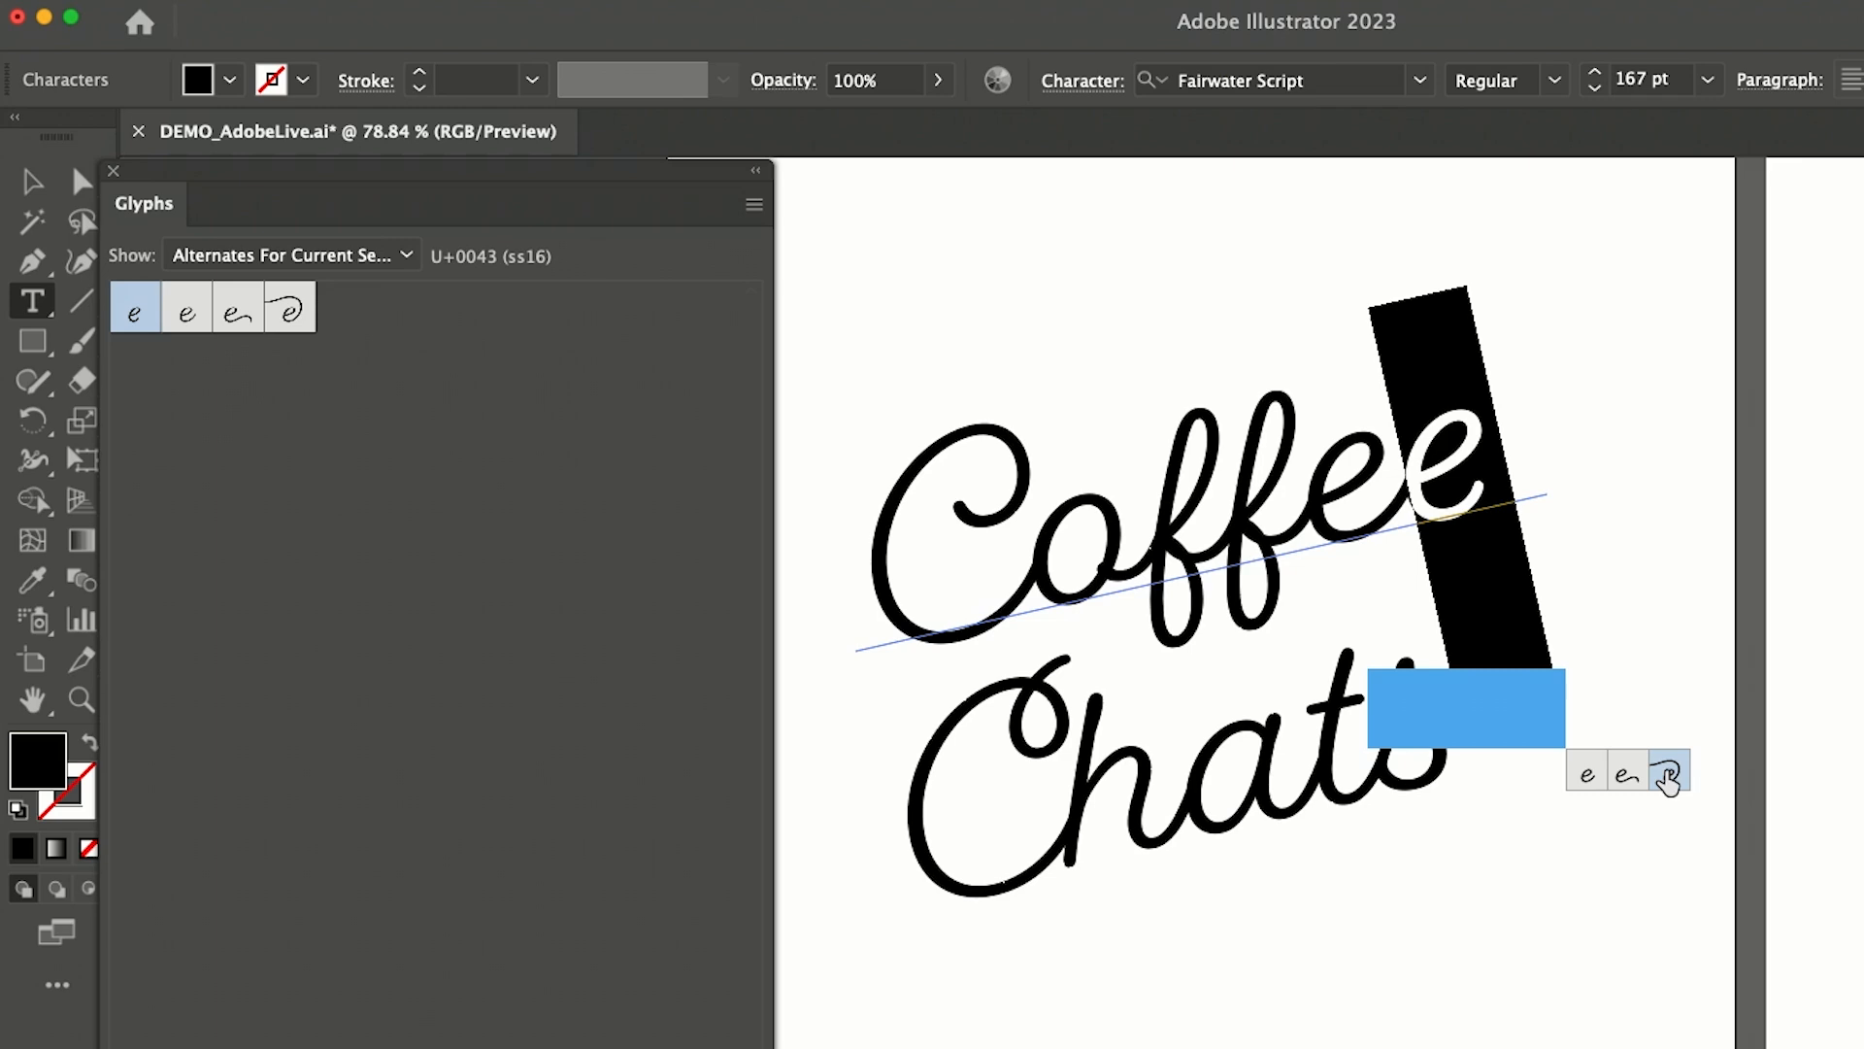
click(1669, 772)
Give the h in Chats a swash alternate from the Glyphs panel.
drag(1020, 729, 1078, 710)
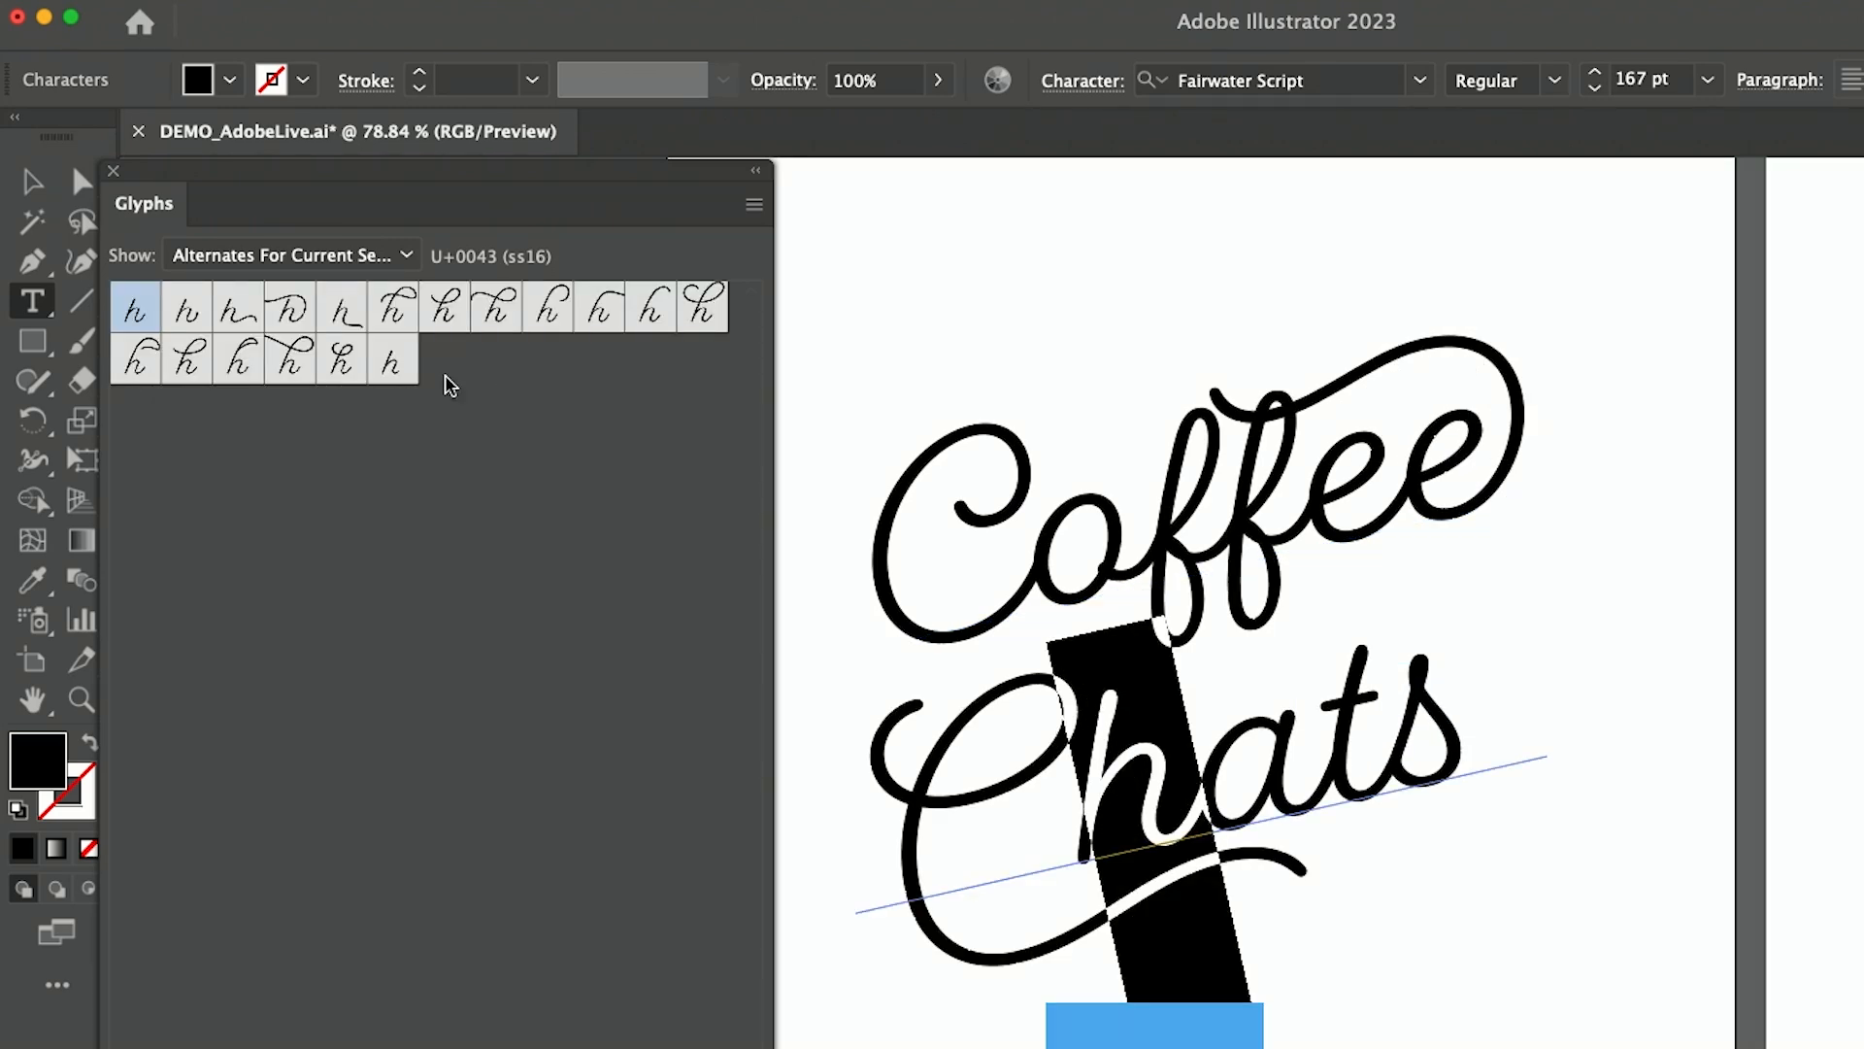
double_click(344, 365)
click(35, 185)
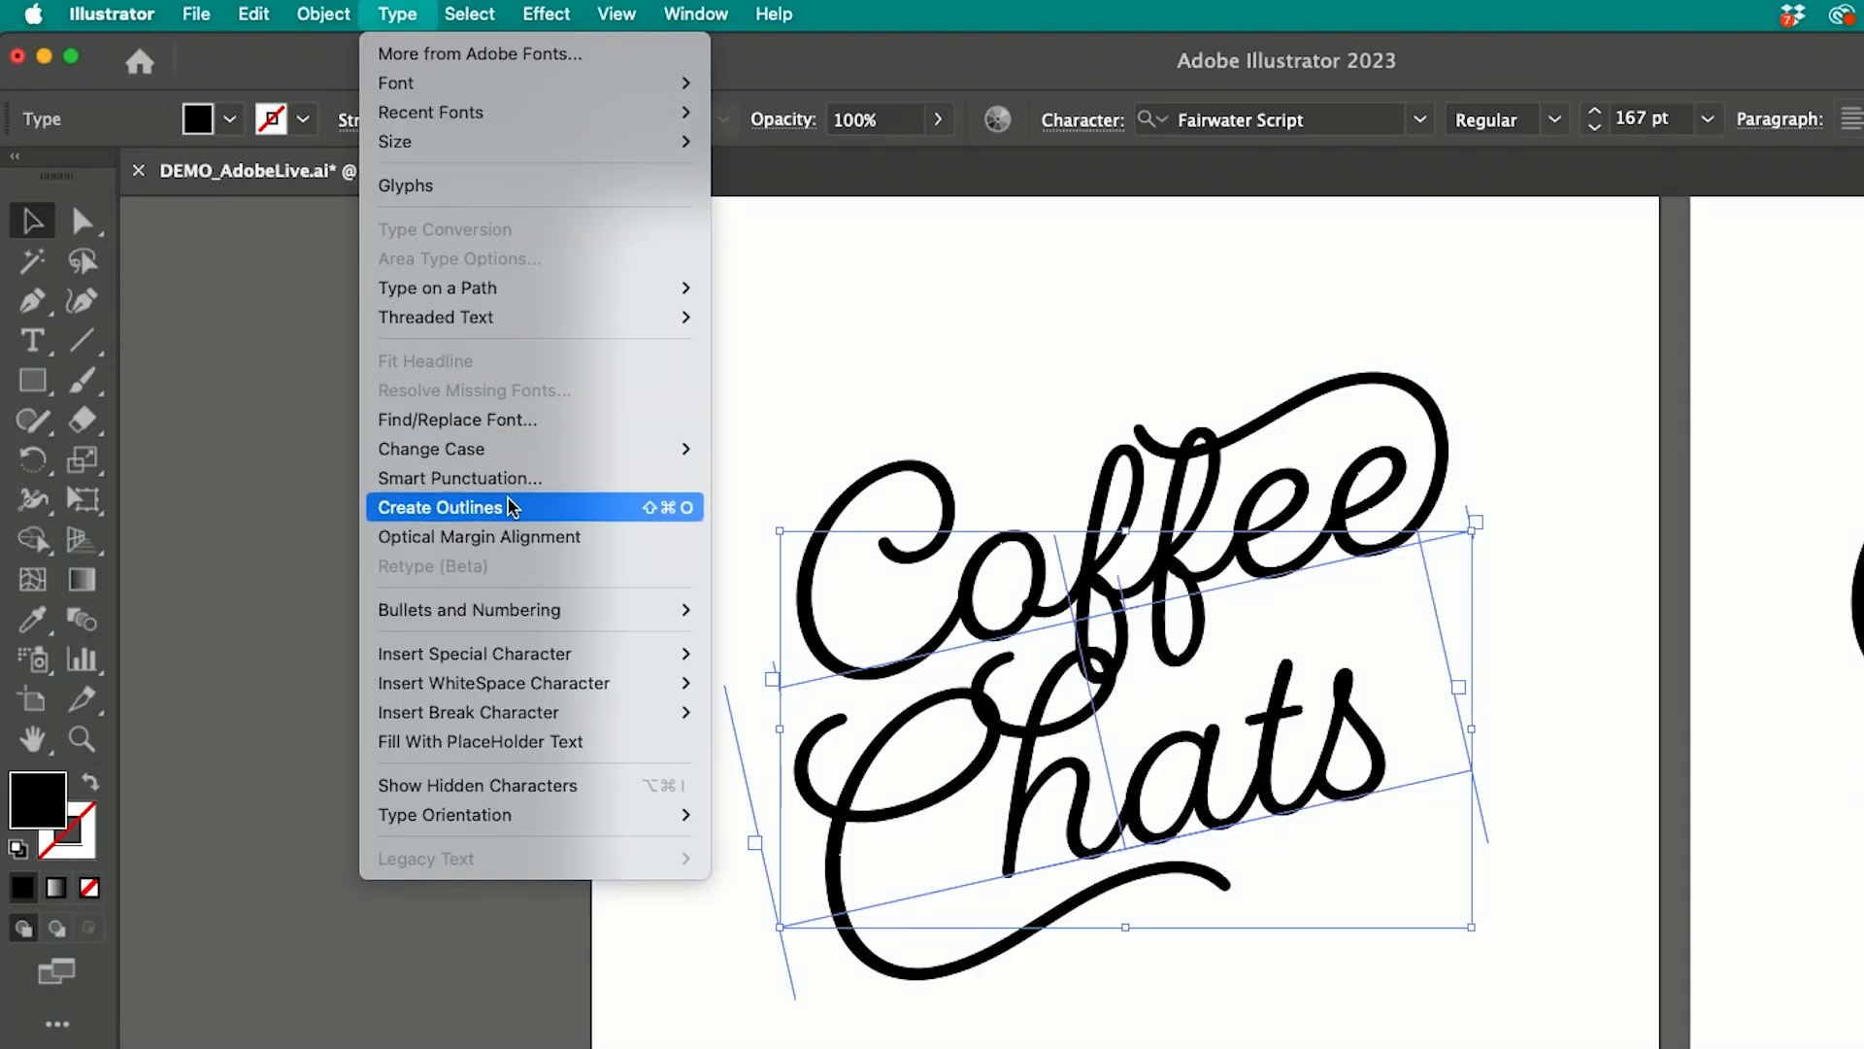
Convert the lettering to outlines and reshape the h stroke near the C loop.
click(510, 508)
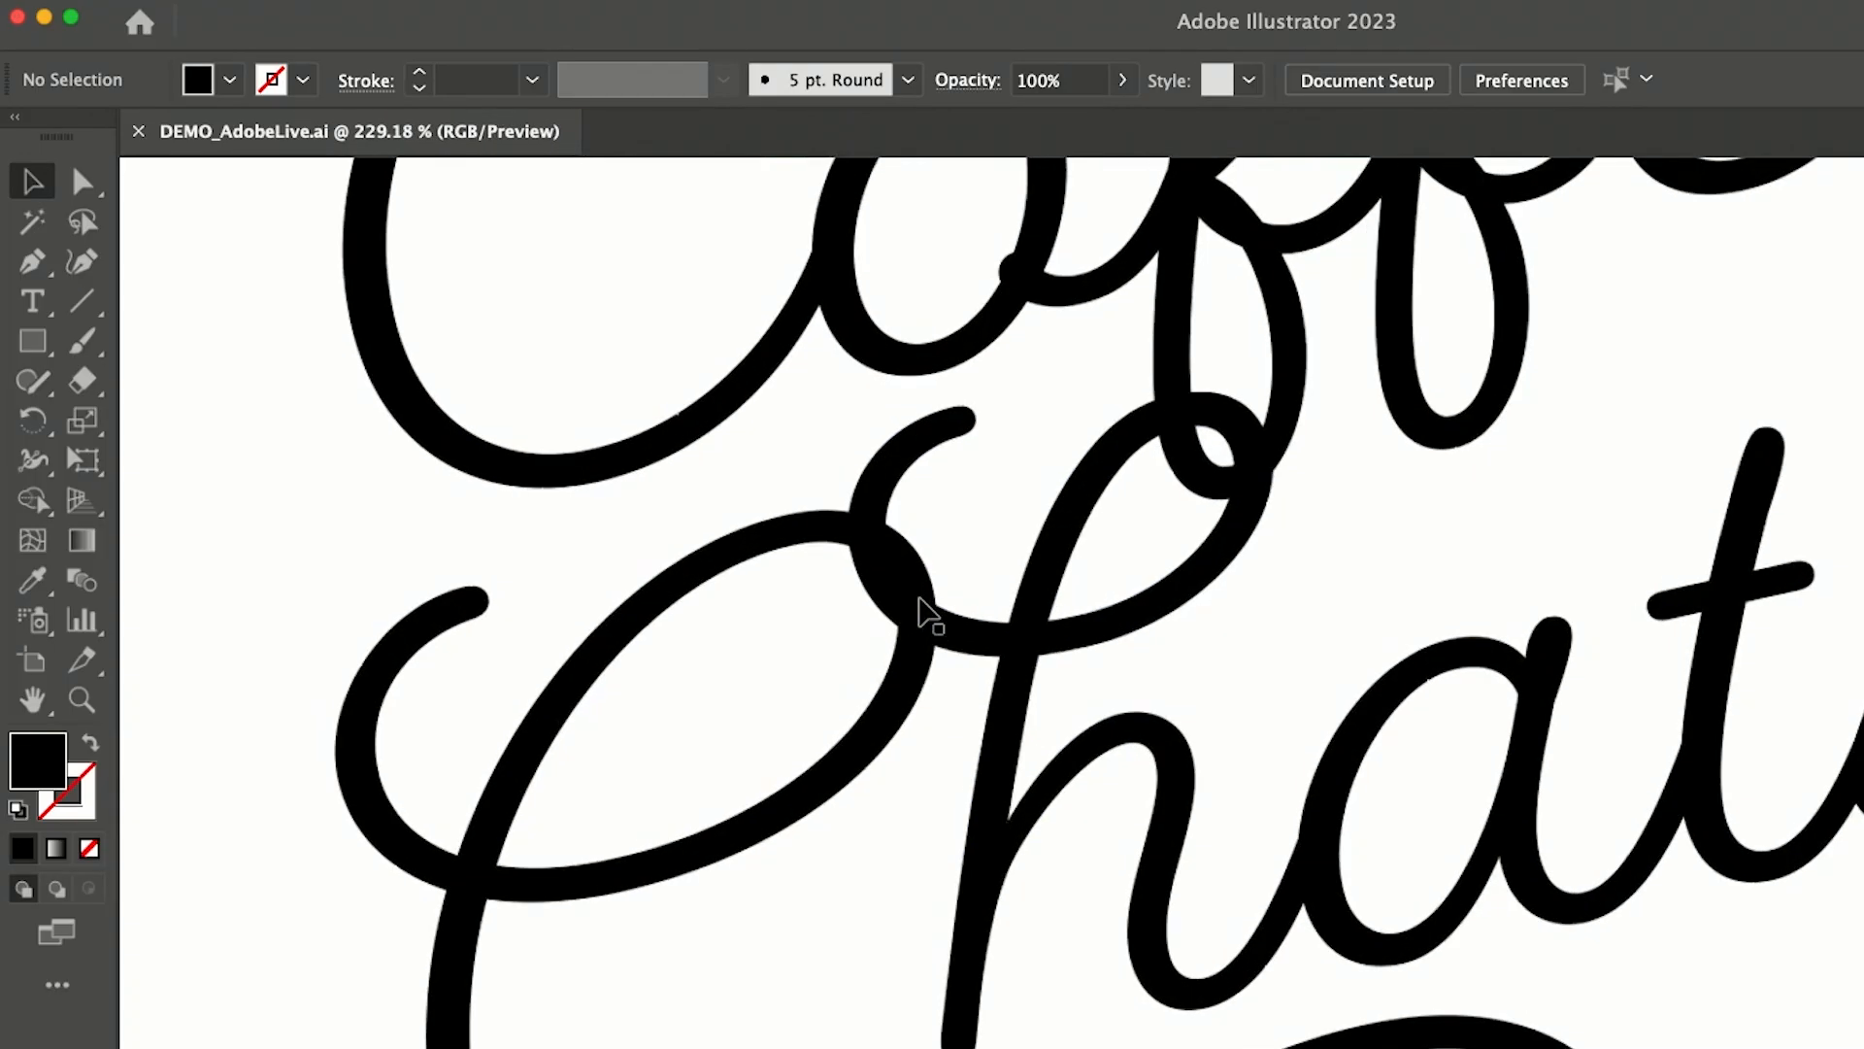
mouse_move(918, 612)
mouse_down()
mouse_move(853, 772)
mouse_move(1005, 627)
mouse_up()
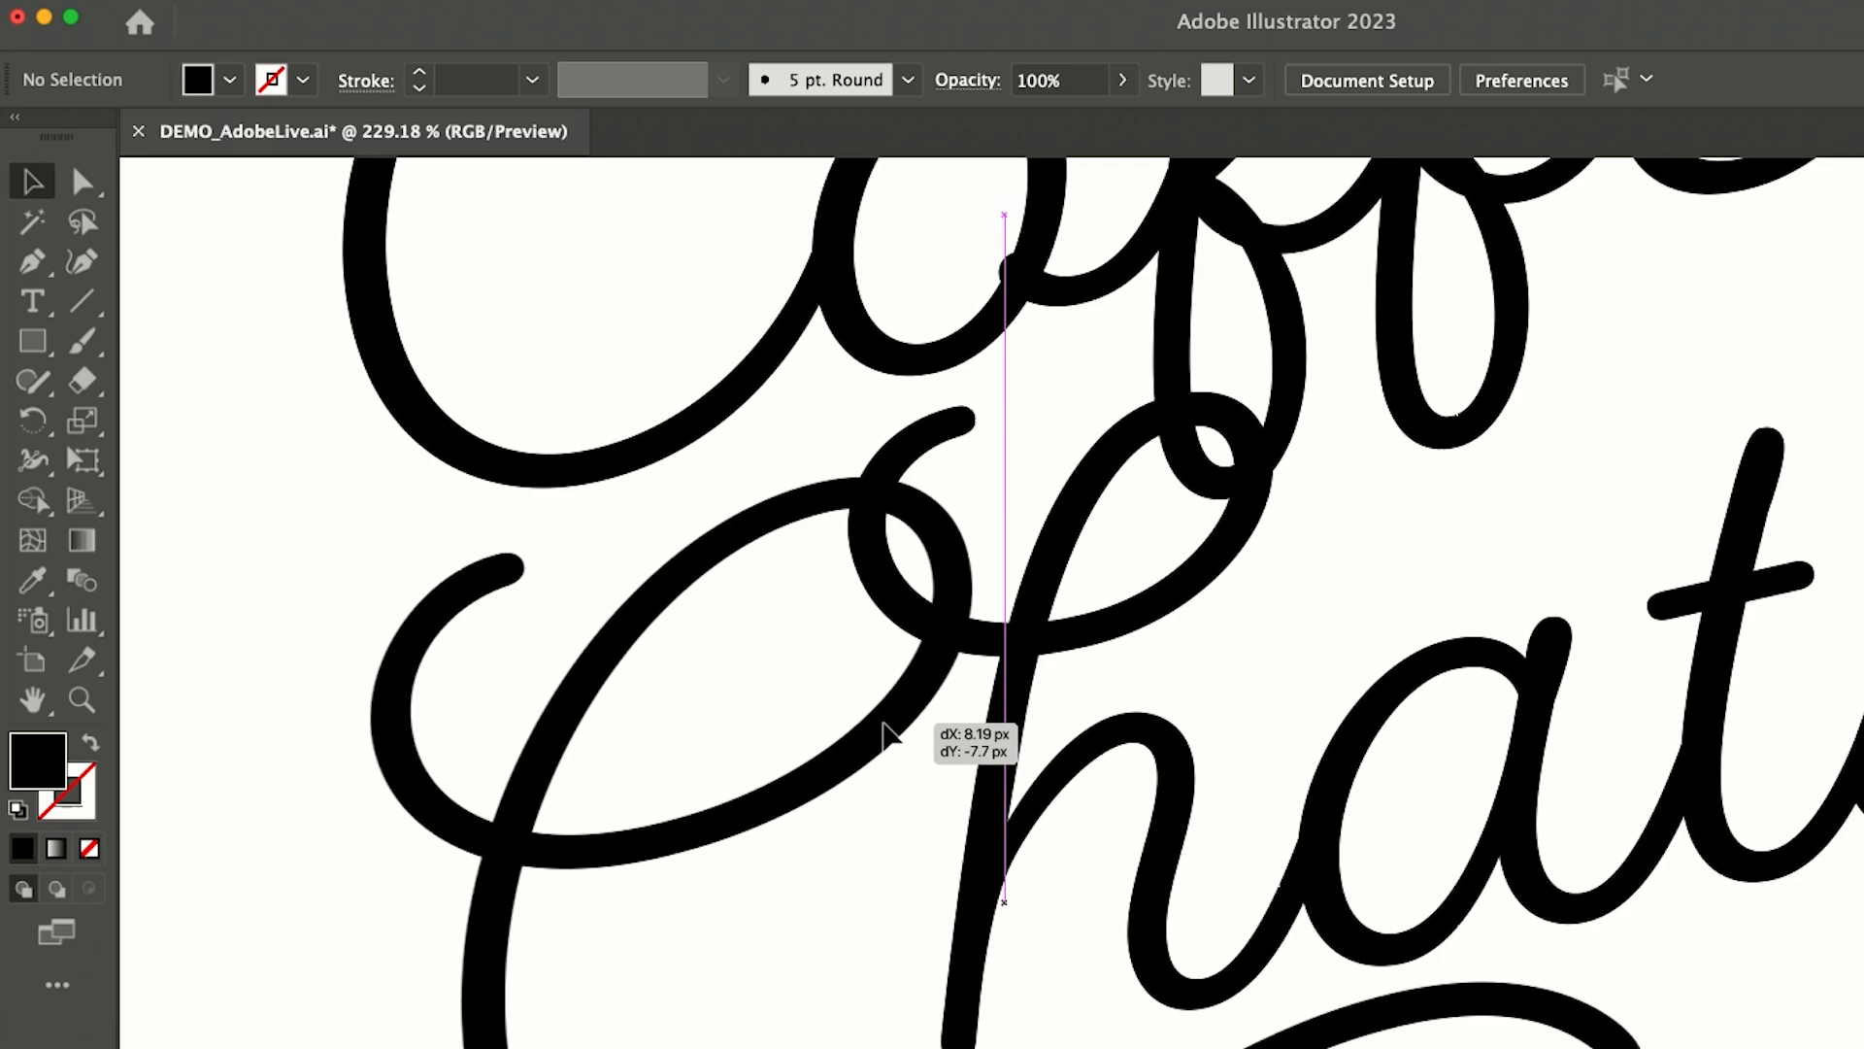
click(803, 956)
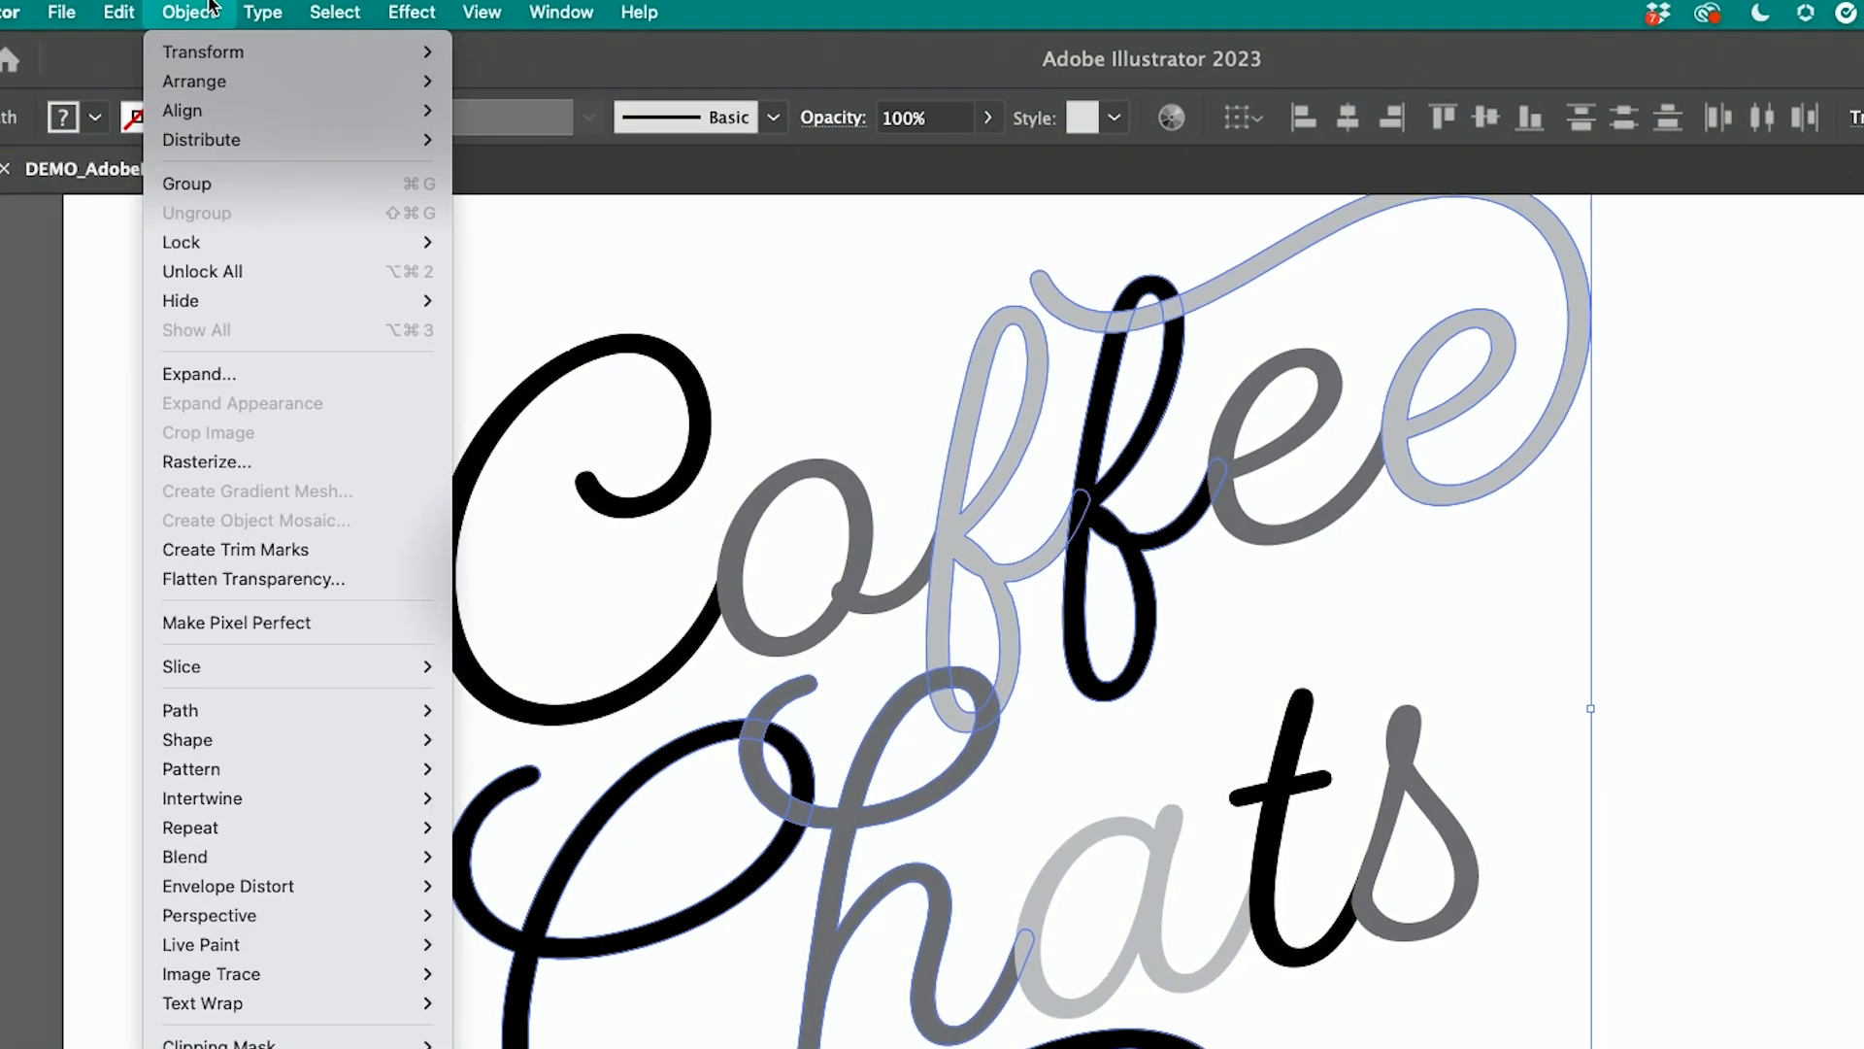
mouse_move(201, 799)
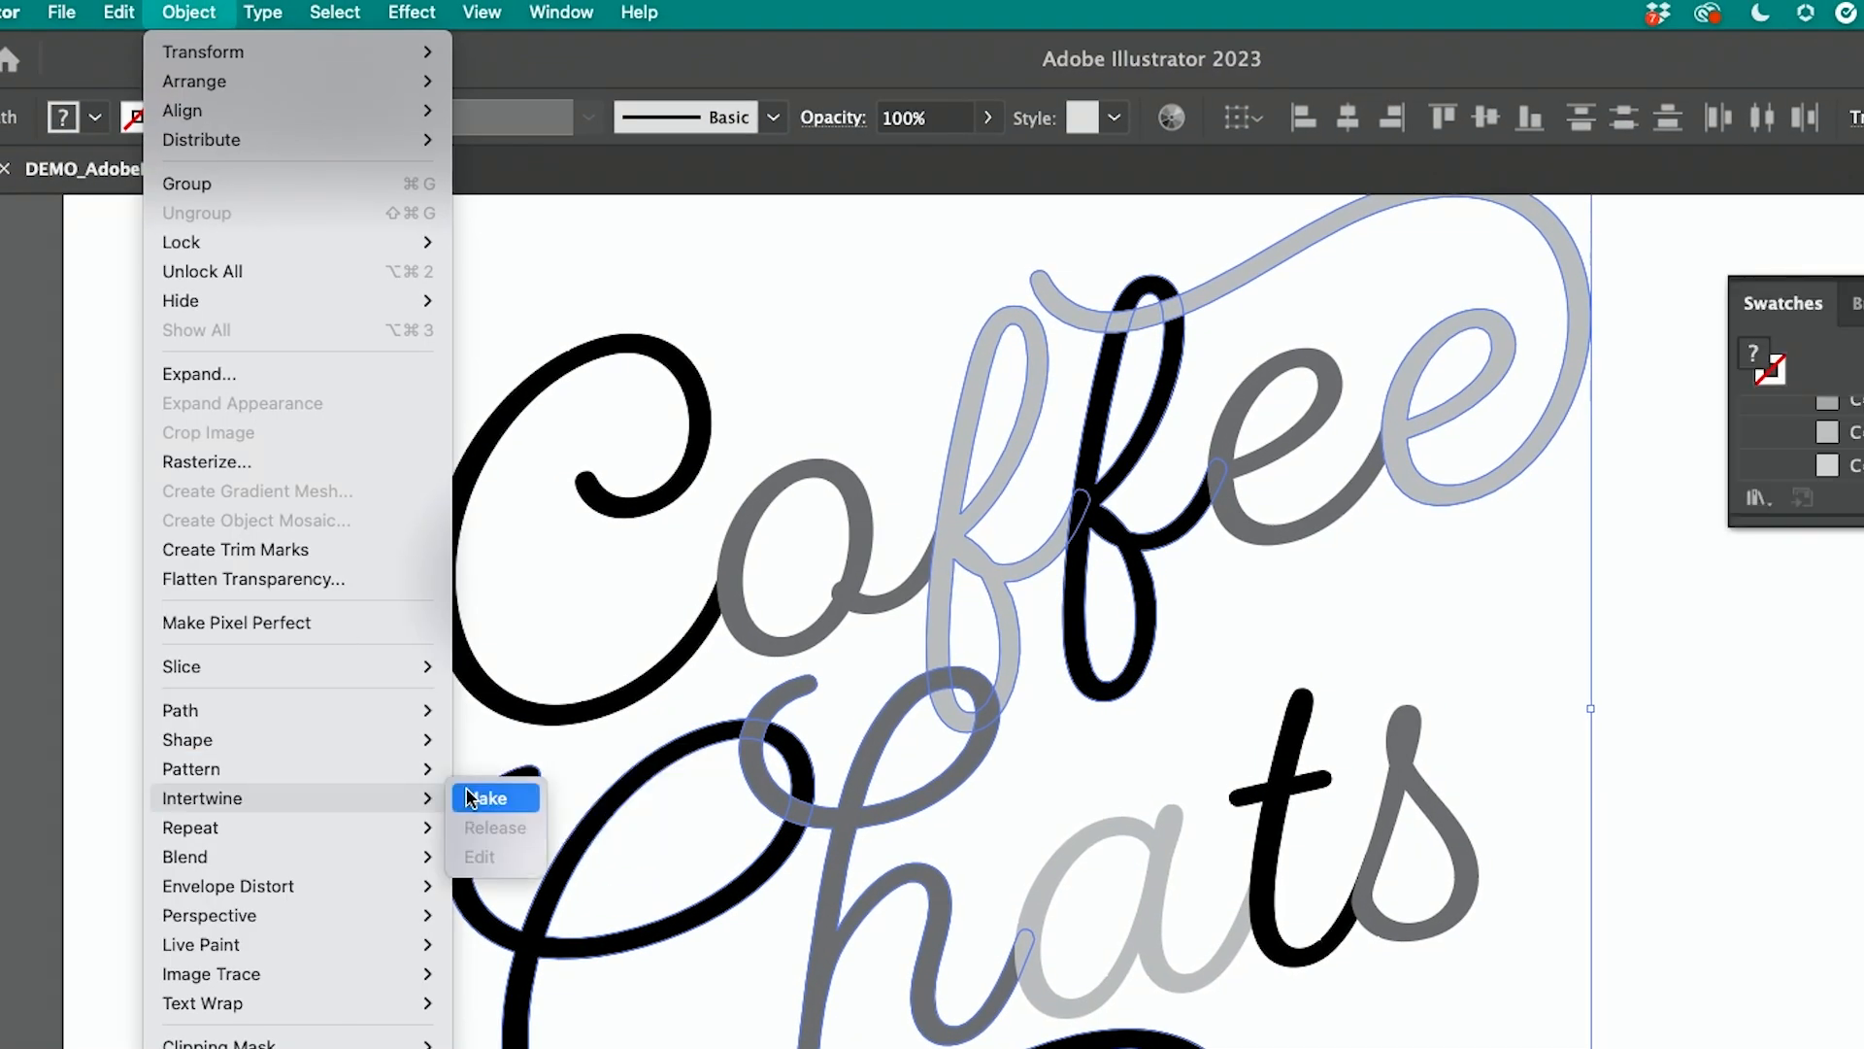
Intertwine the lettering so the black C loop passes over the grey h.
click(486, 798)
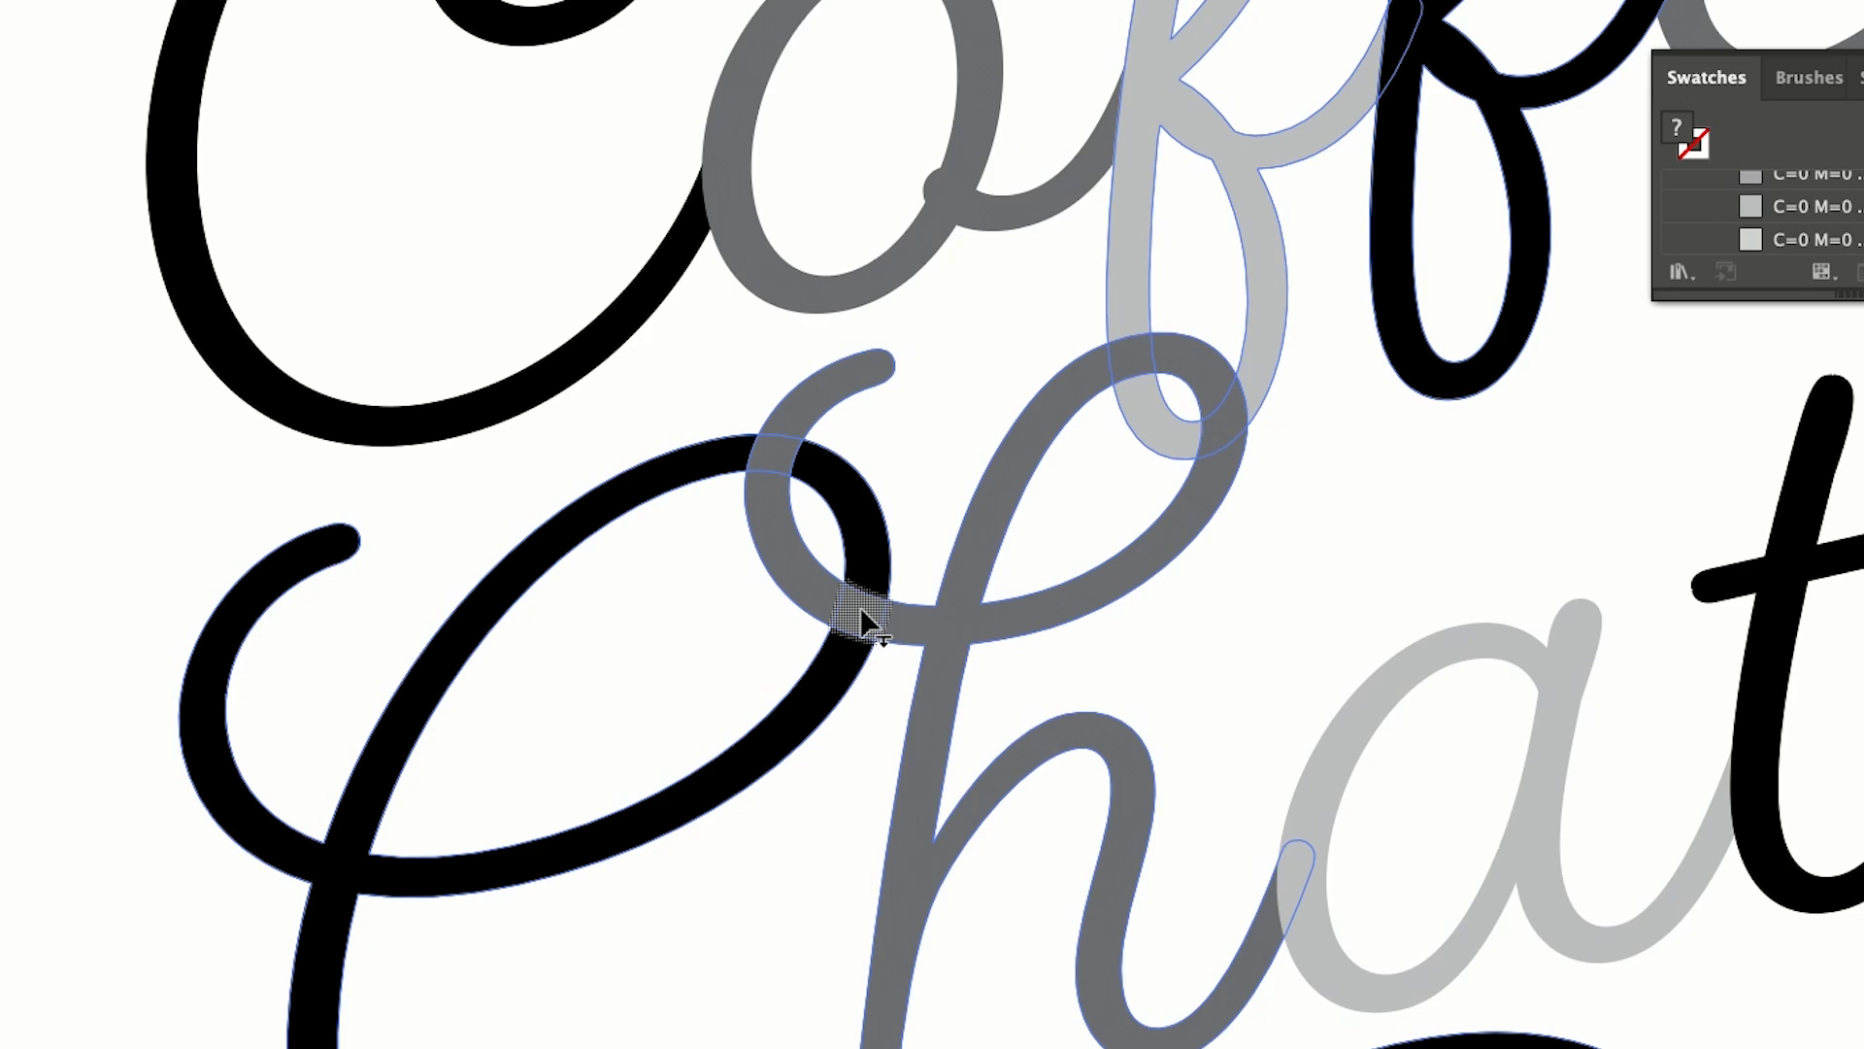
click(861, 607)
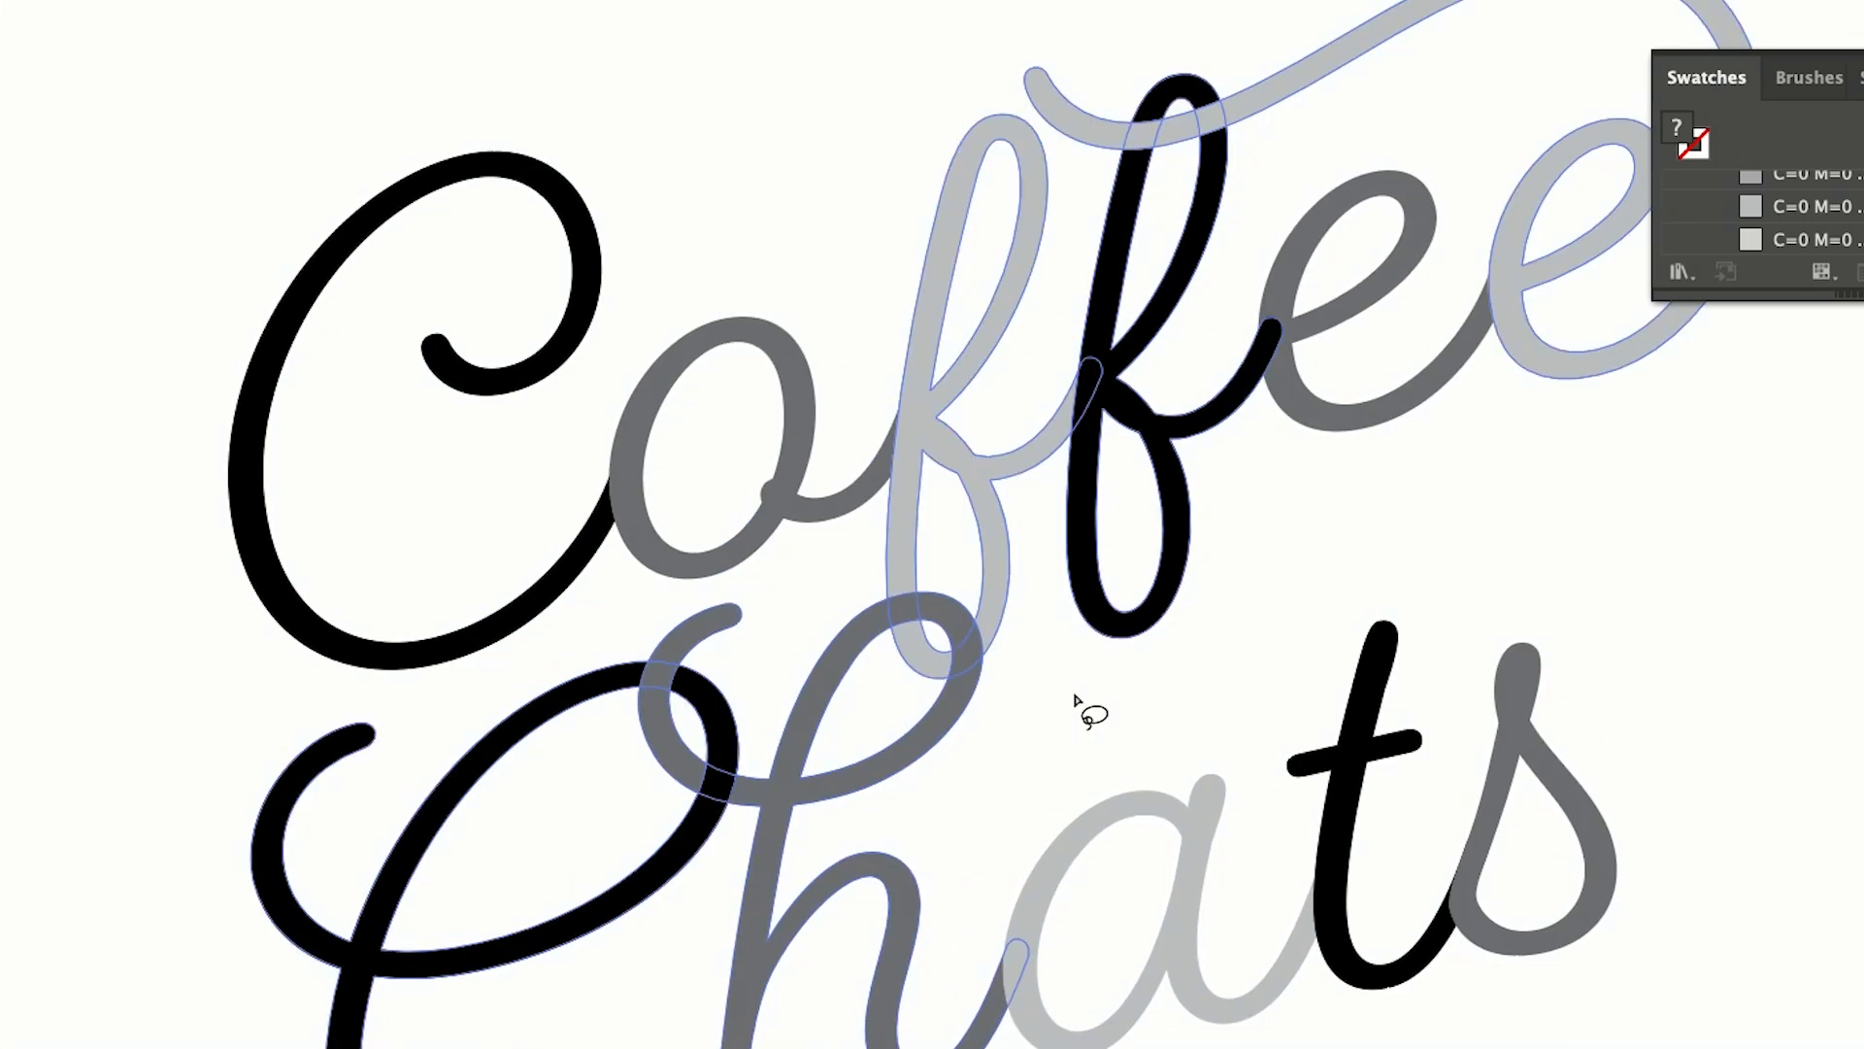
scroll(1071, 710, up, 5)
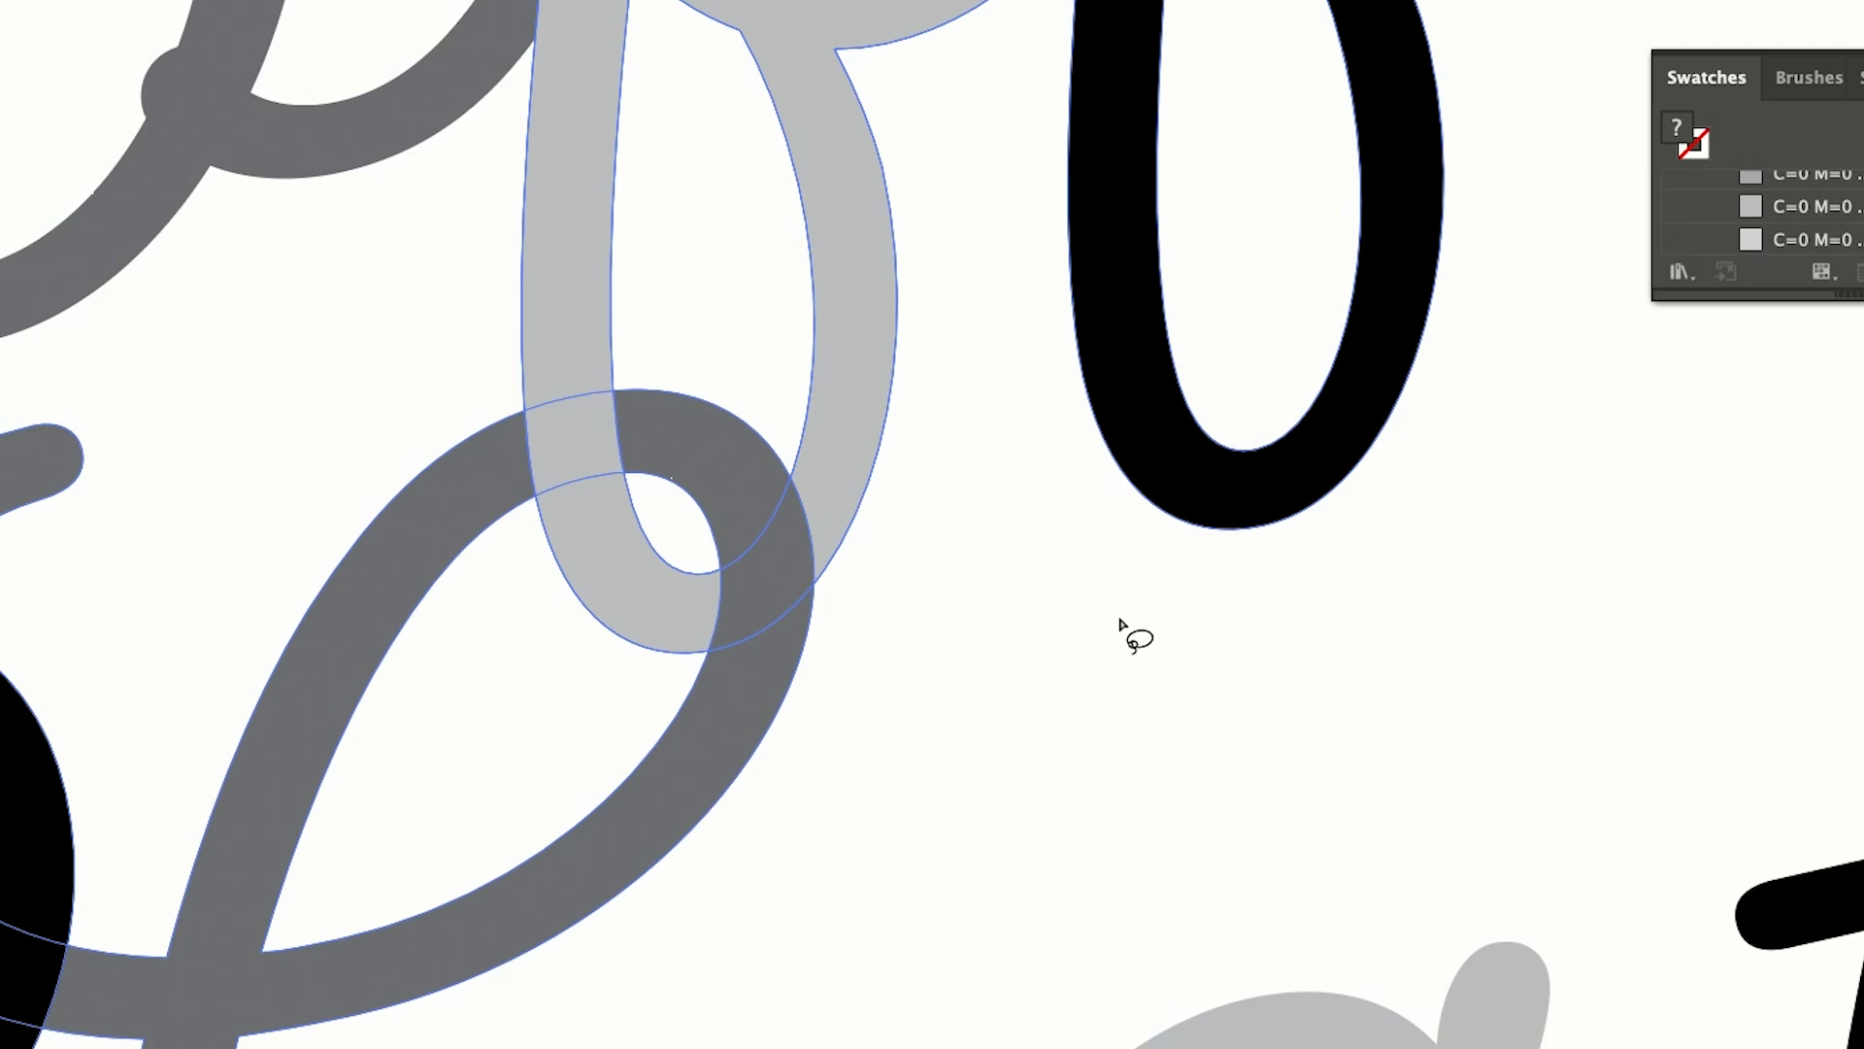
scroll(1137, 637, down, 5)
scroll(1208, 396, up, 5)
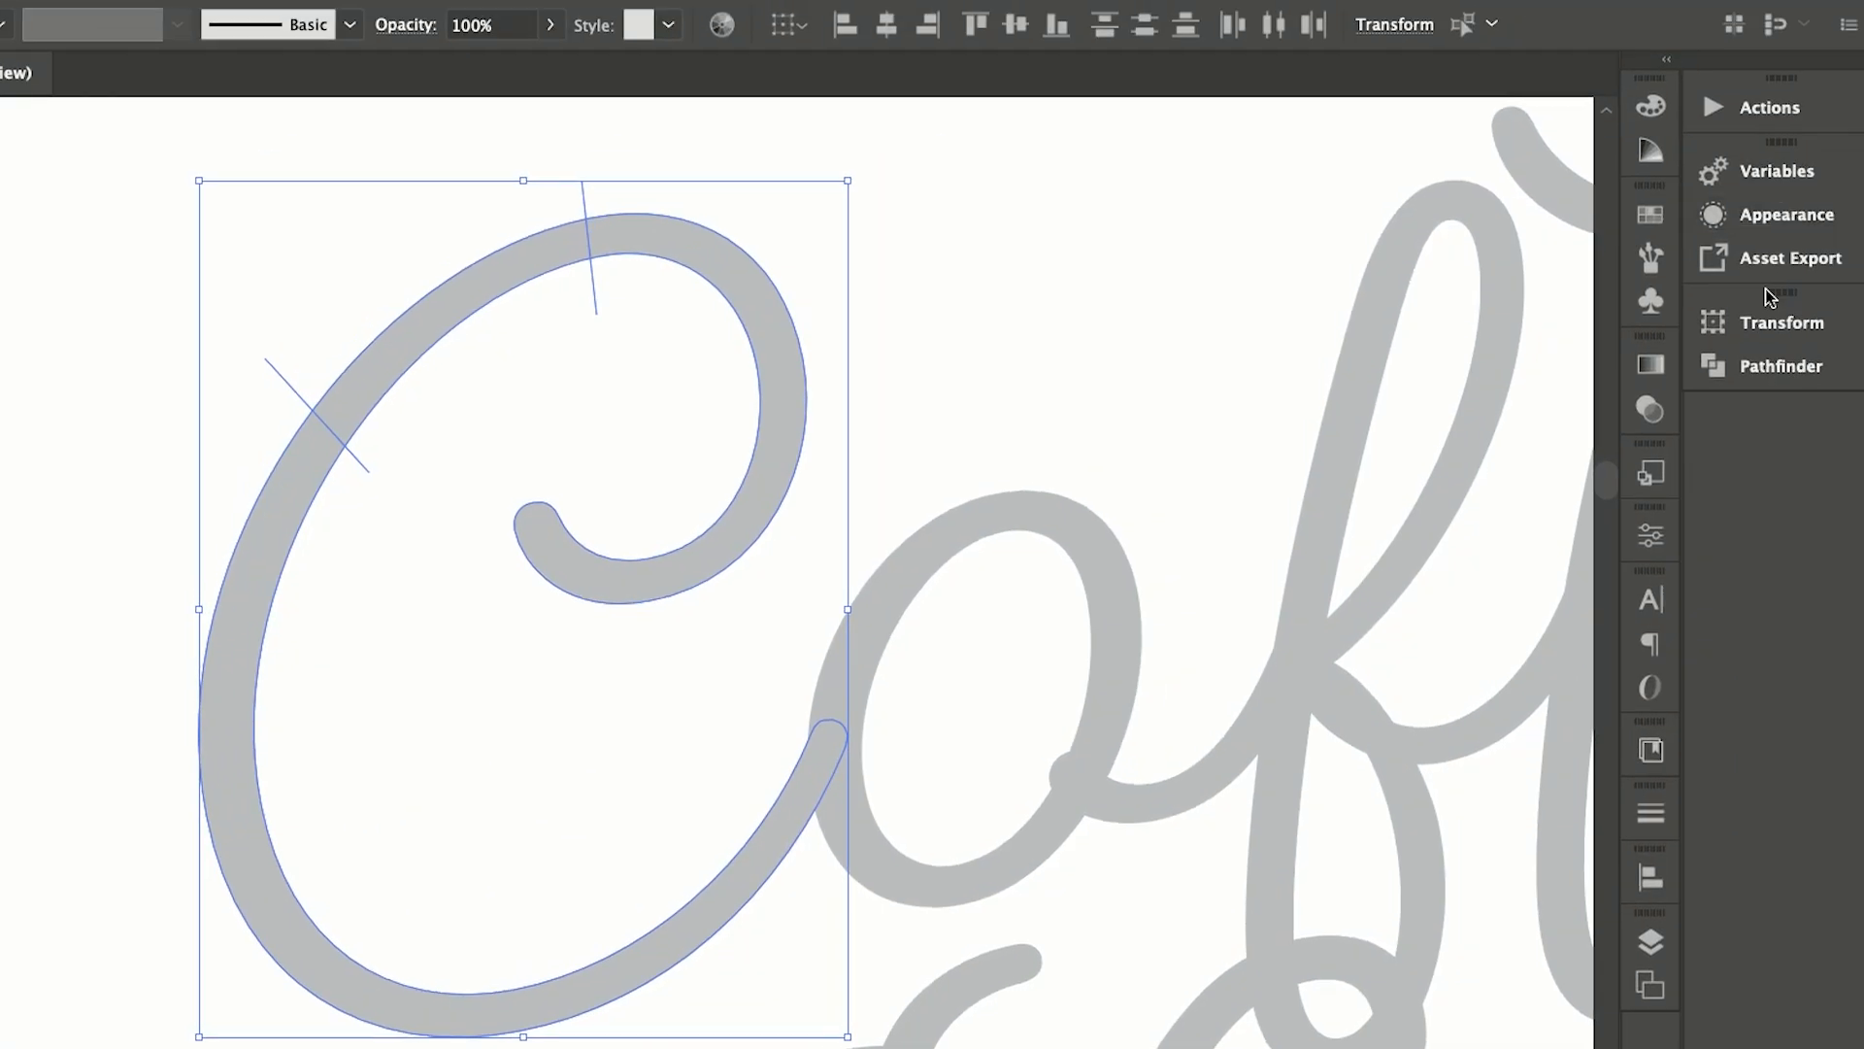
Divide the grey C at its crossings with Pathfinder, checking a piece then undoing.
click(1768, 368)
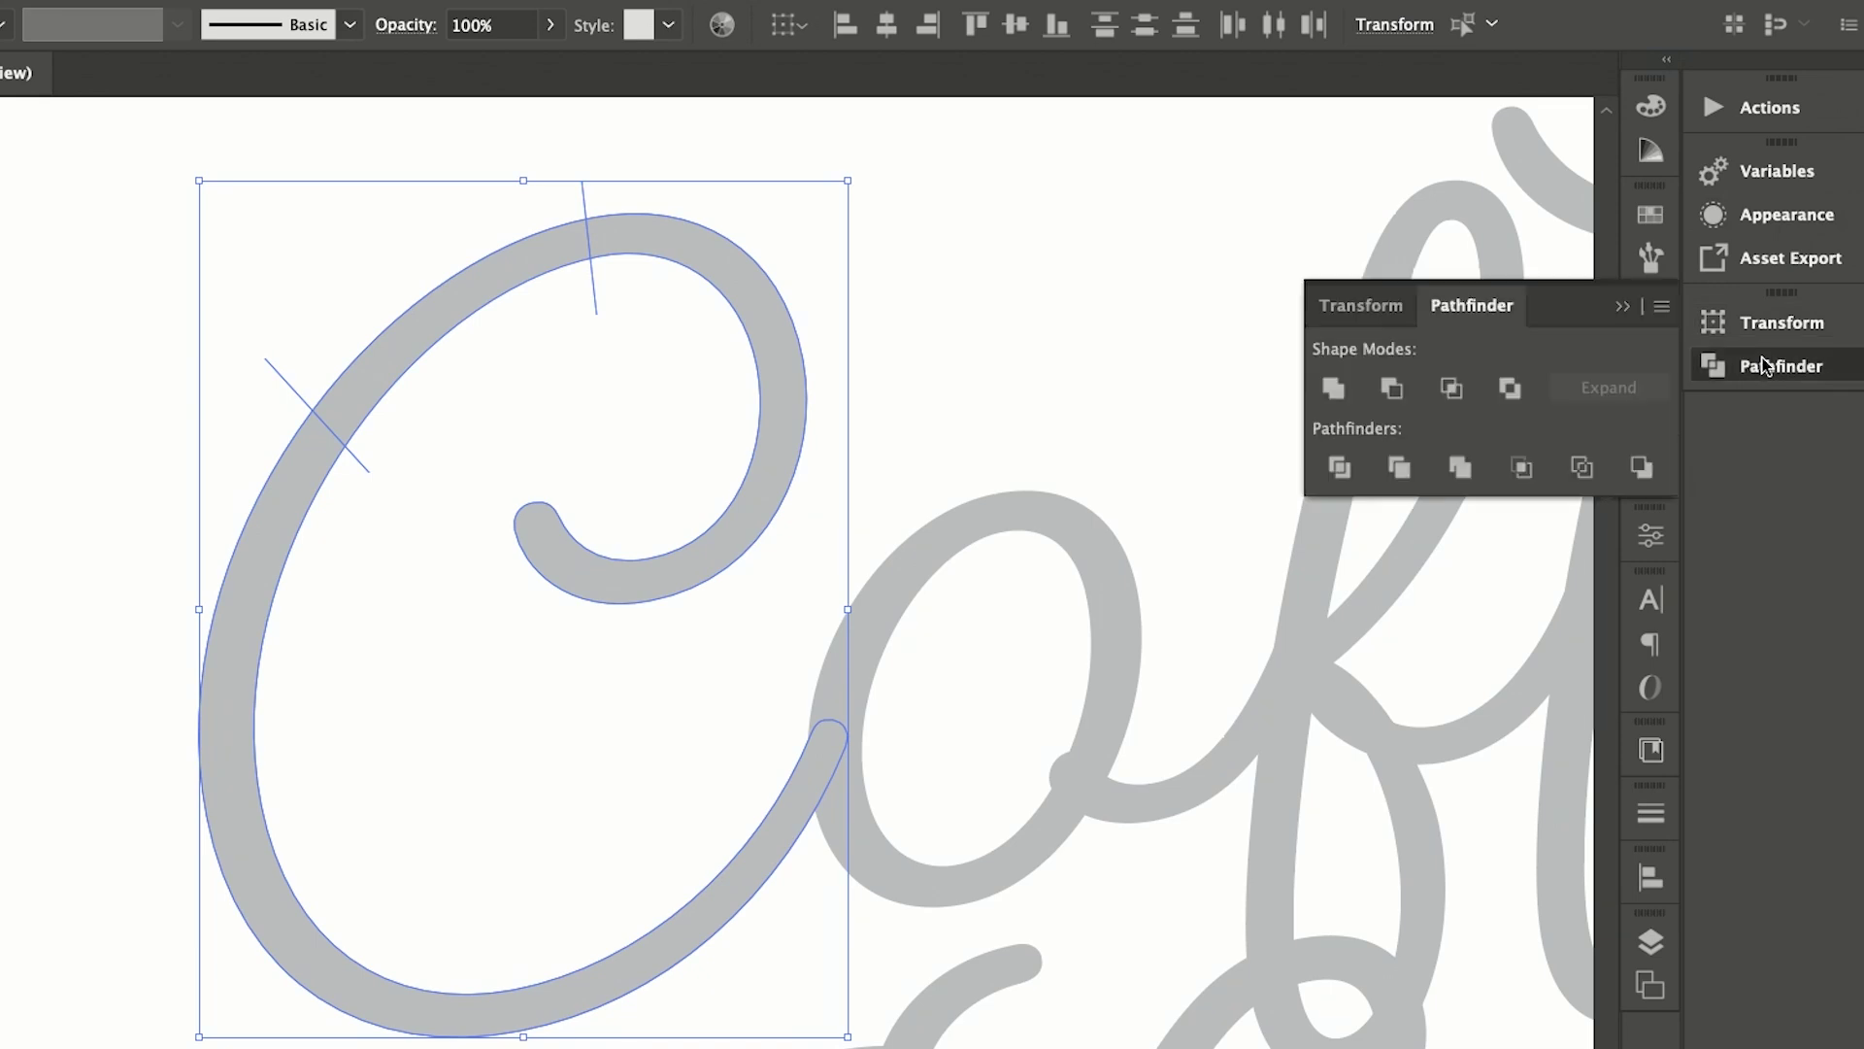
click(1339, 467)
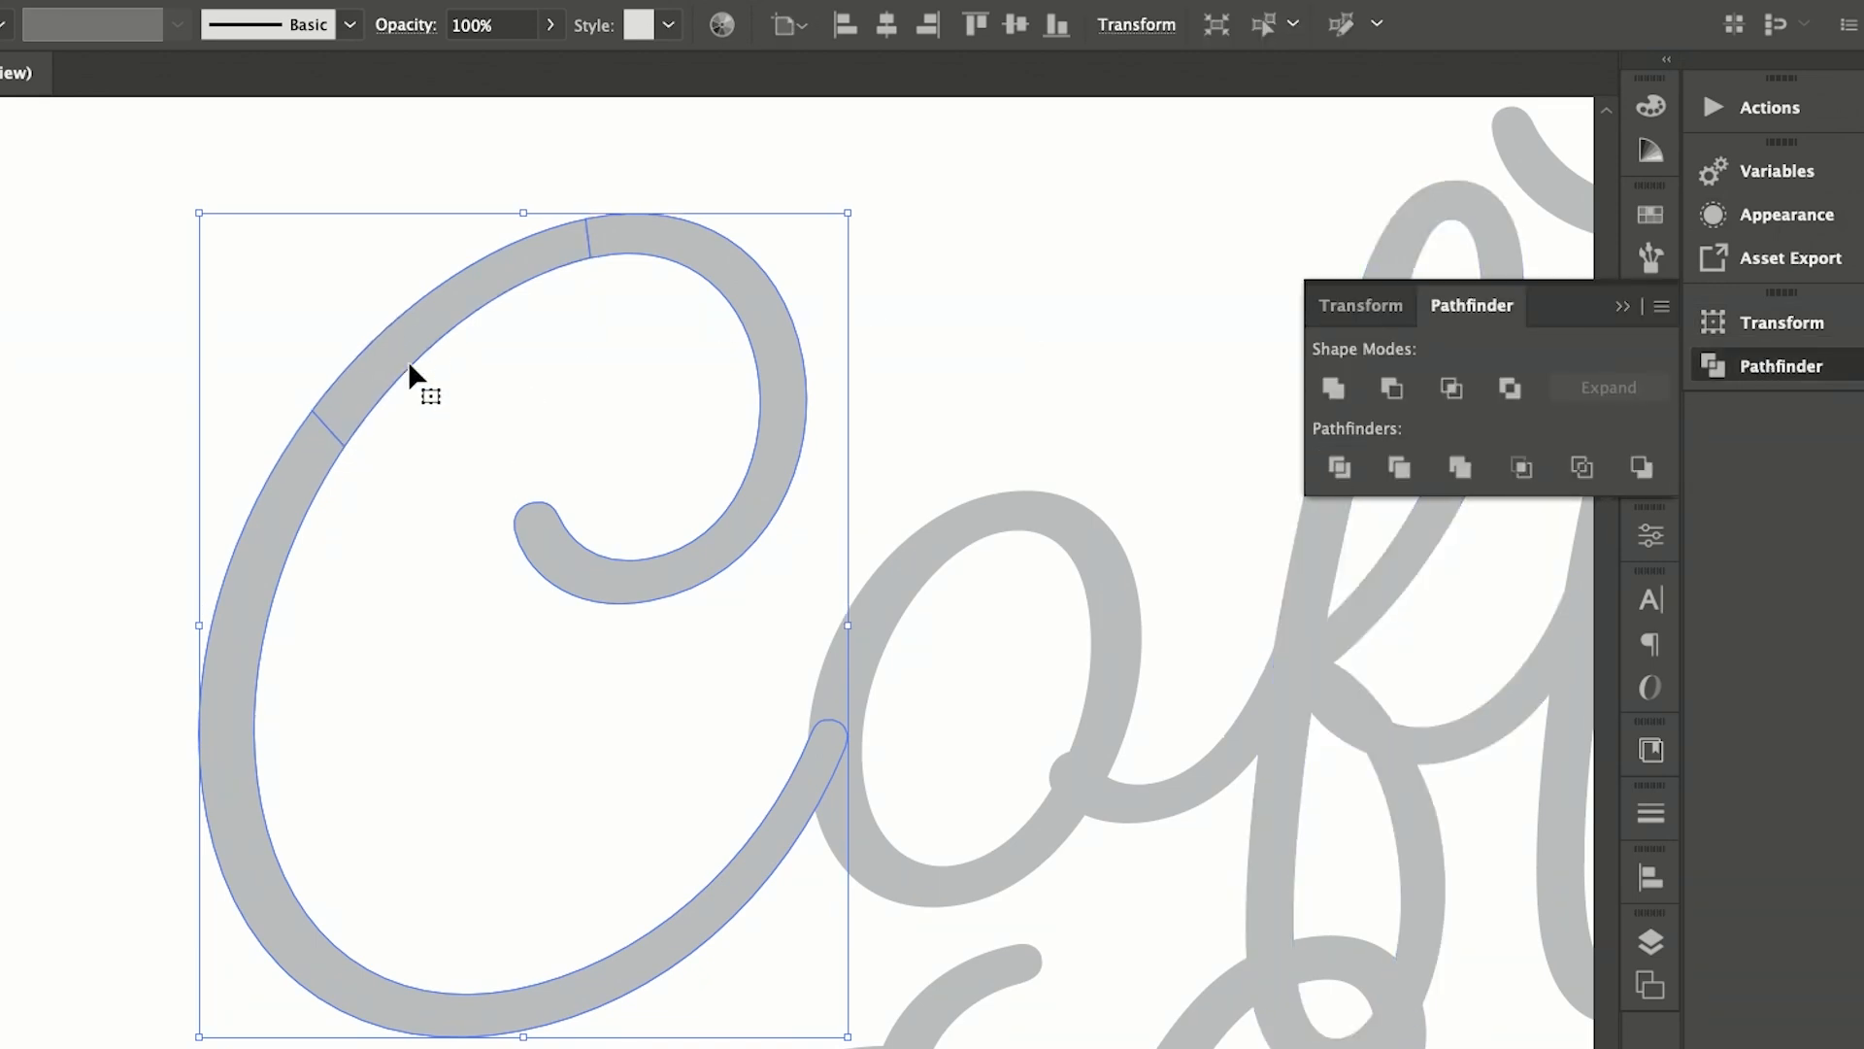
click(904, 175)
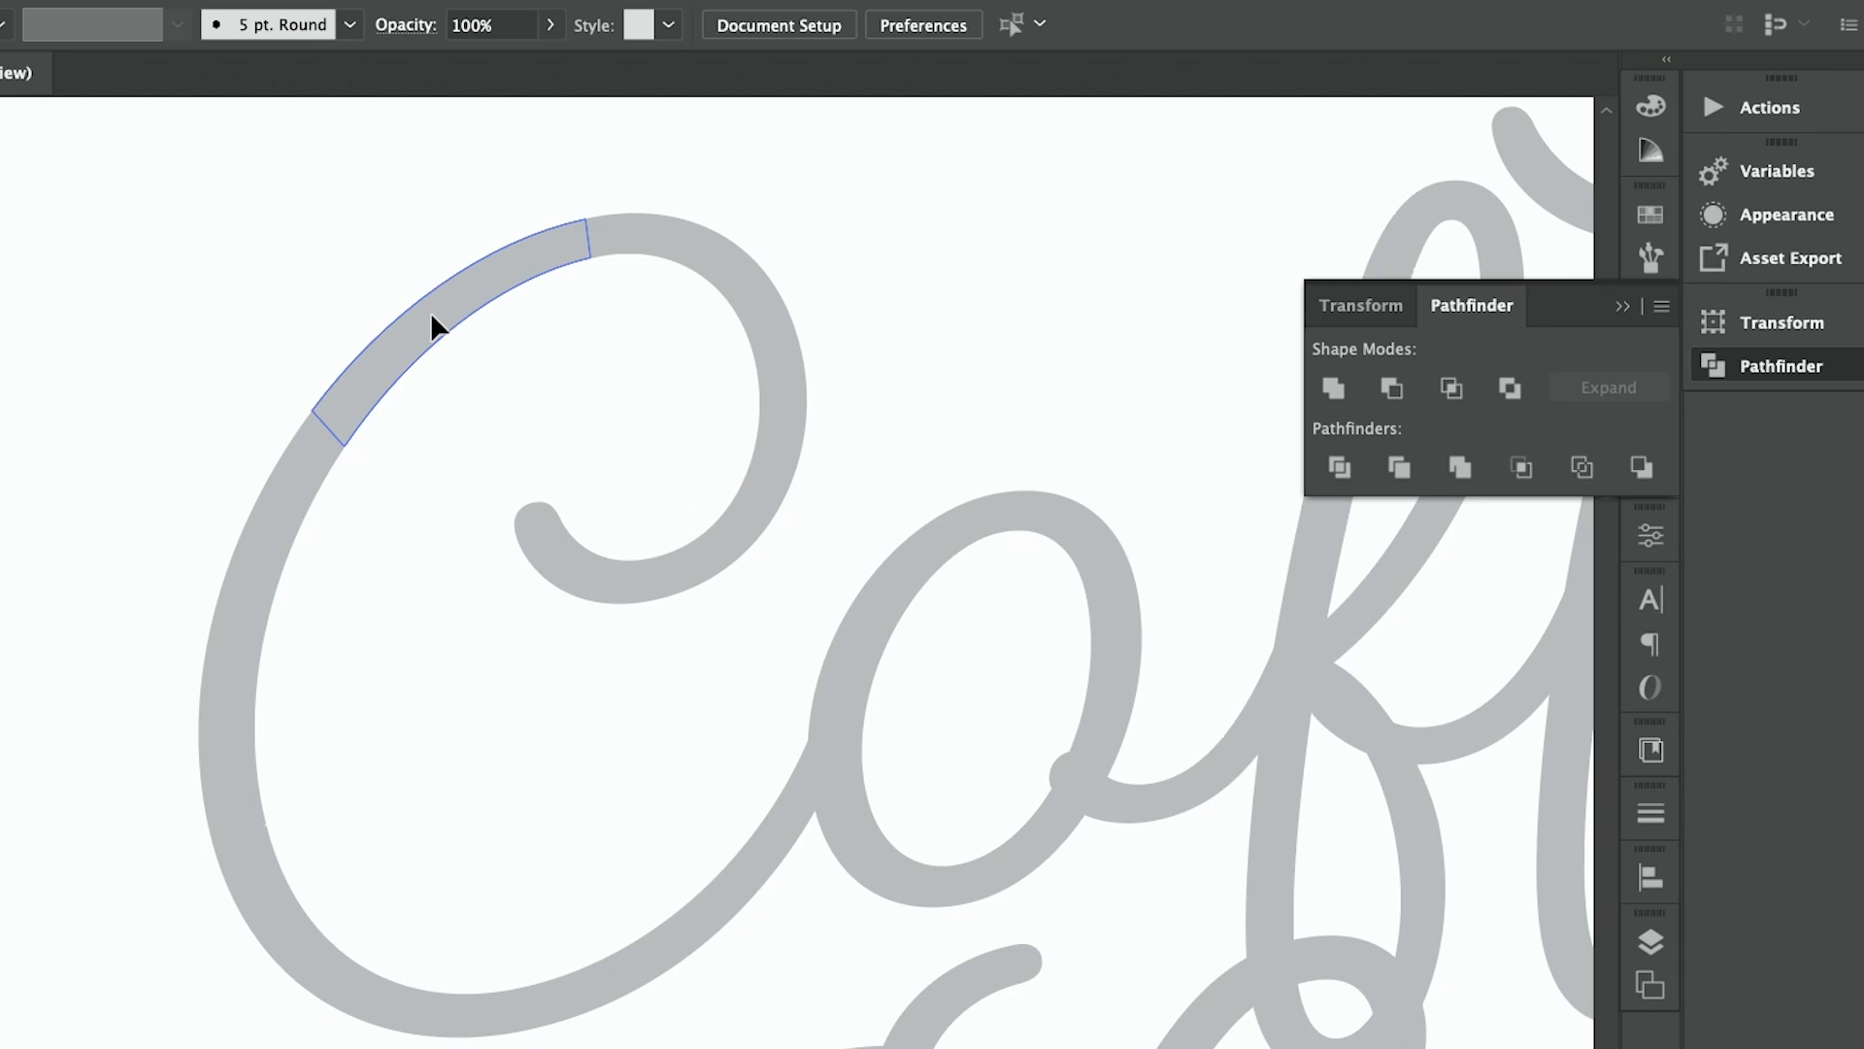
drag(430, 313, 430, 228)
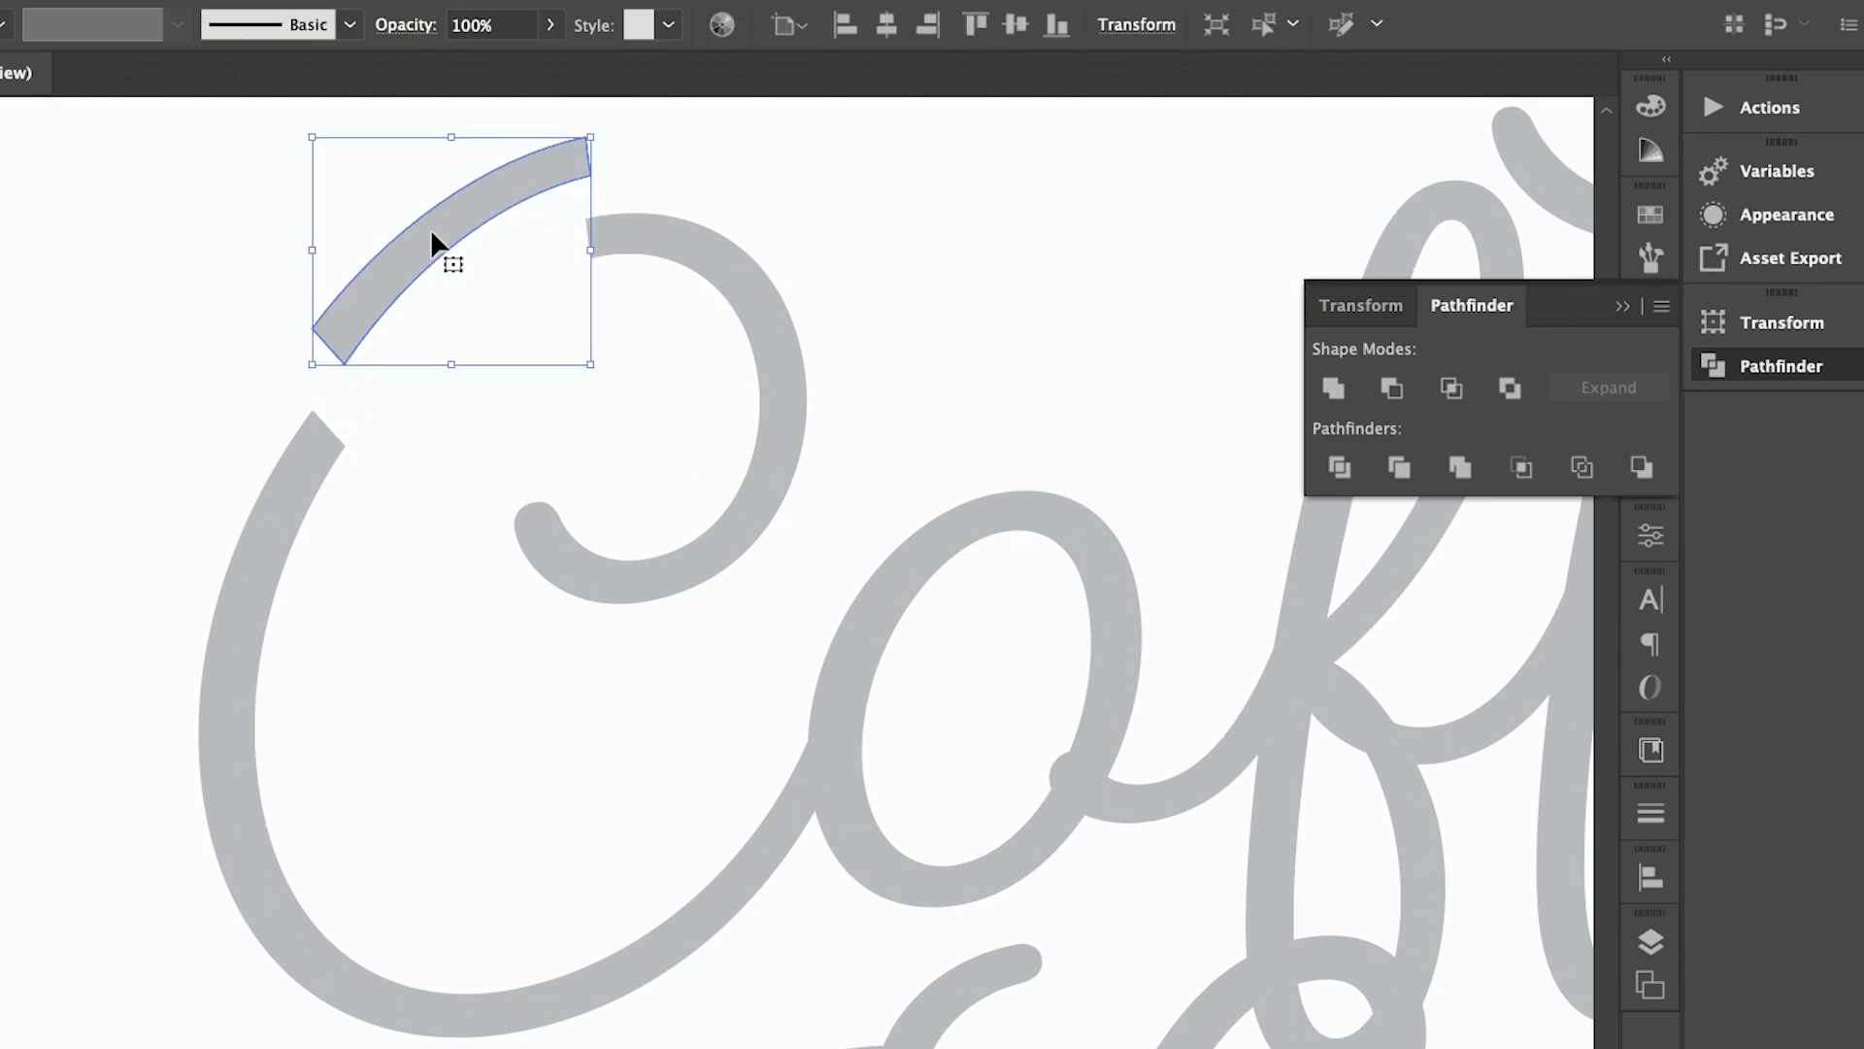
key(super+z)
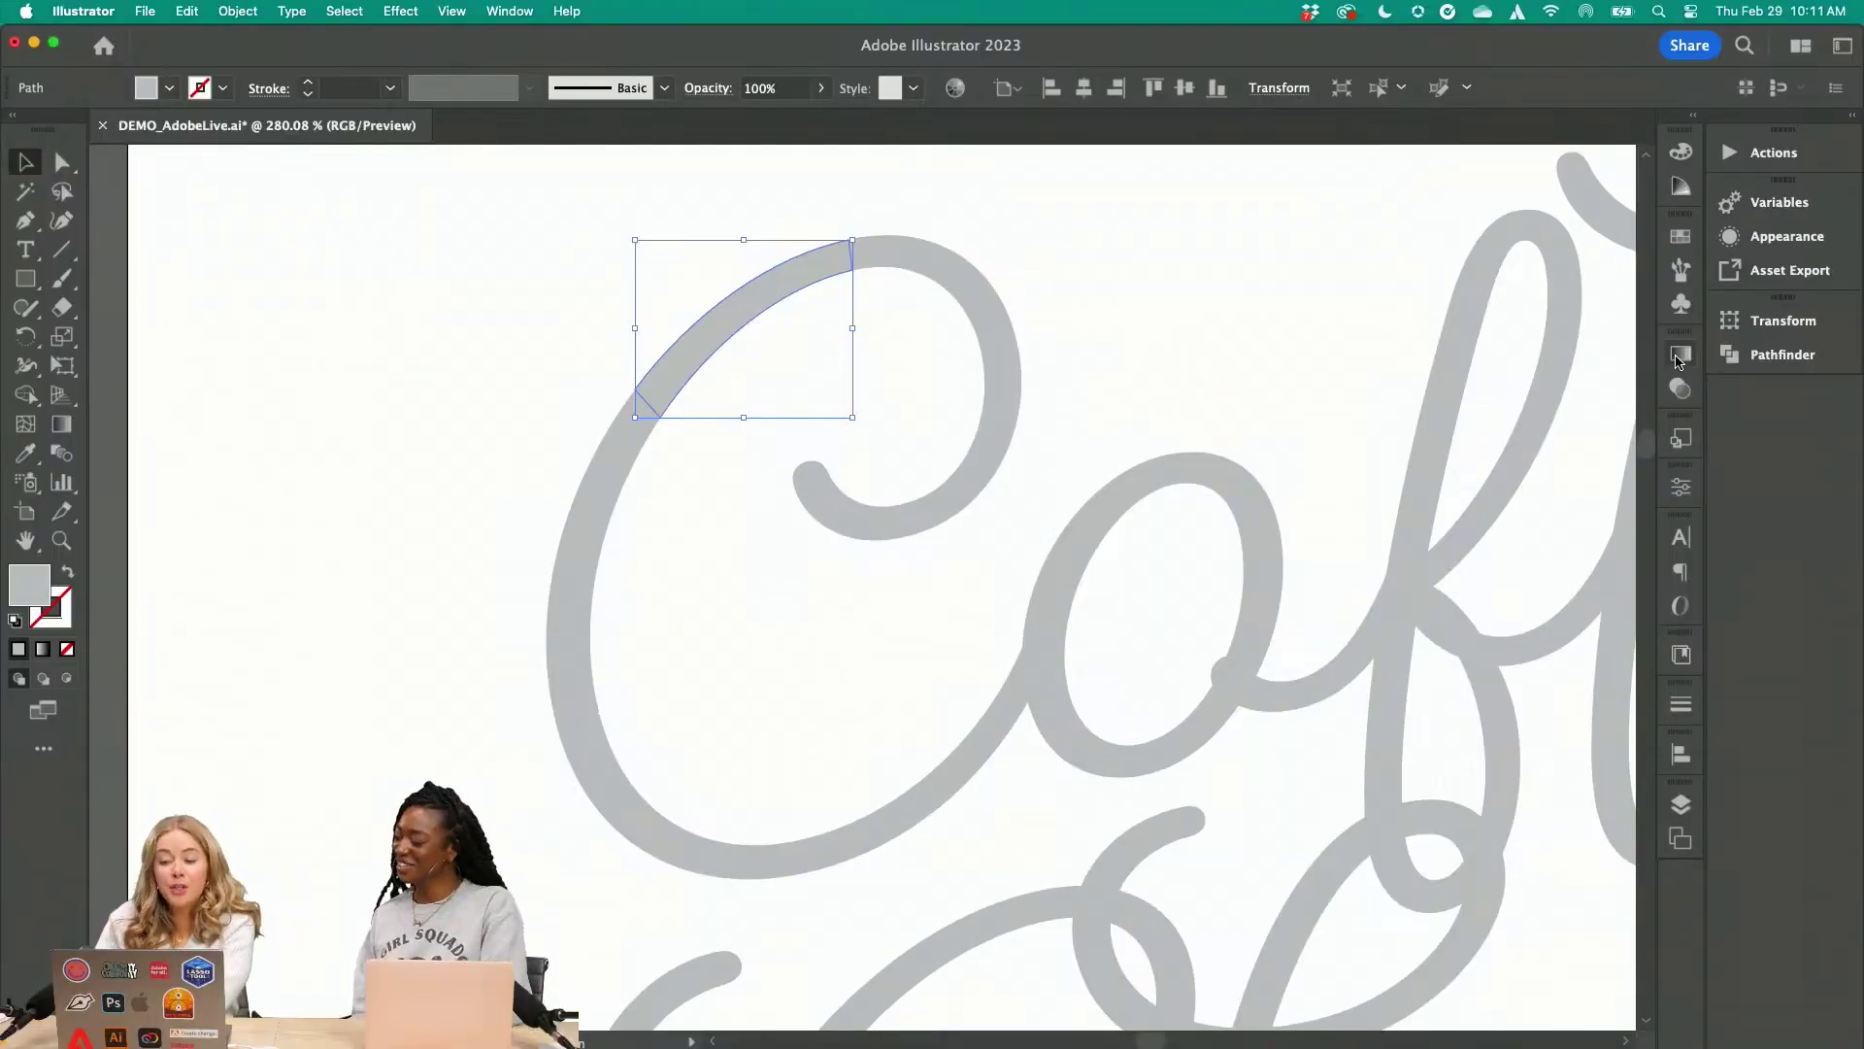
Apply a Freeform gradient with an added colour stop to a divided letter piece.
click(1678, 359)
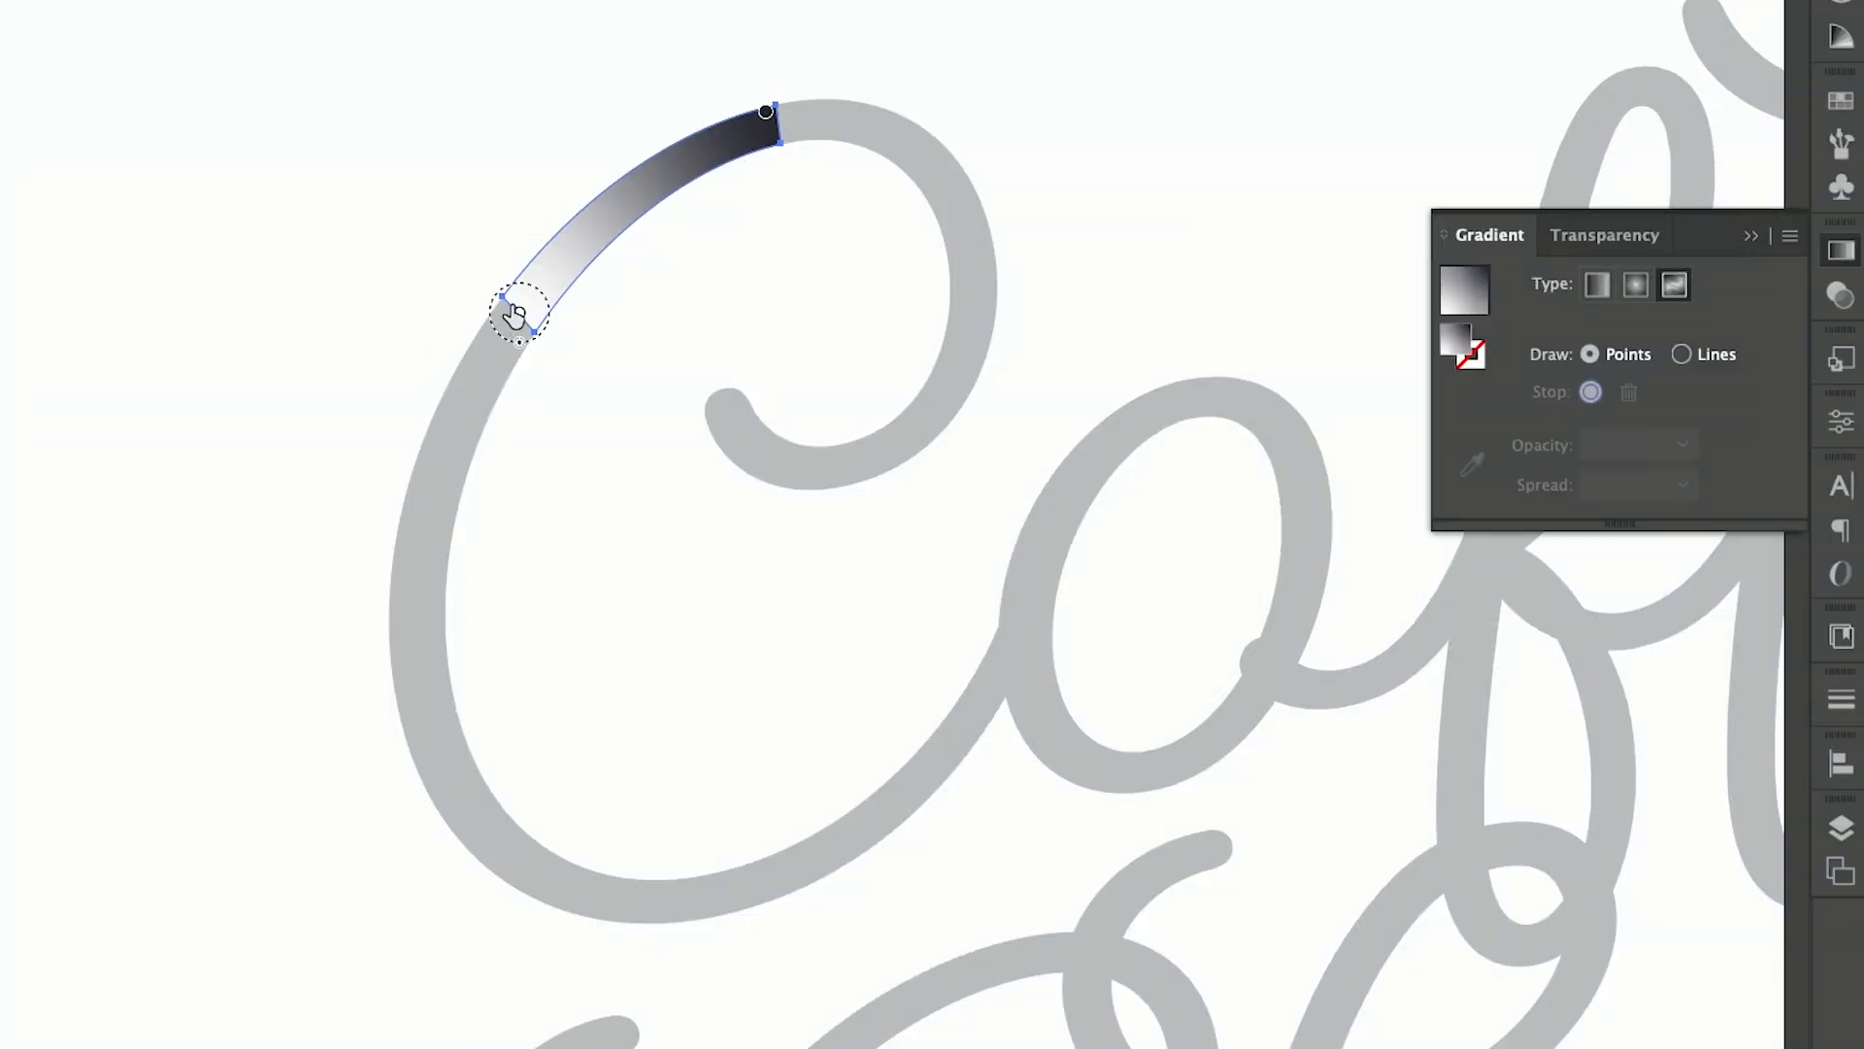
click(641, 185)
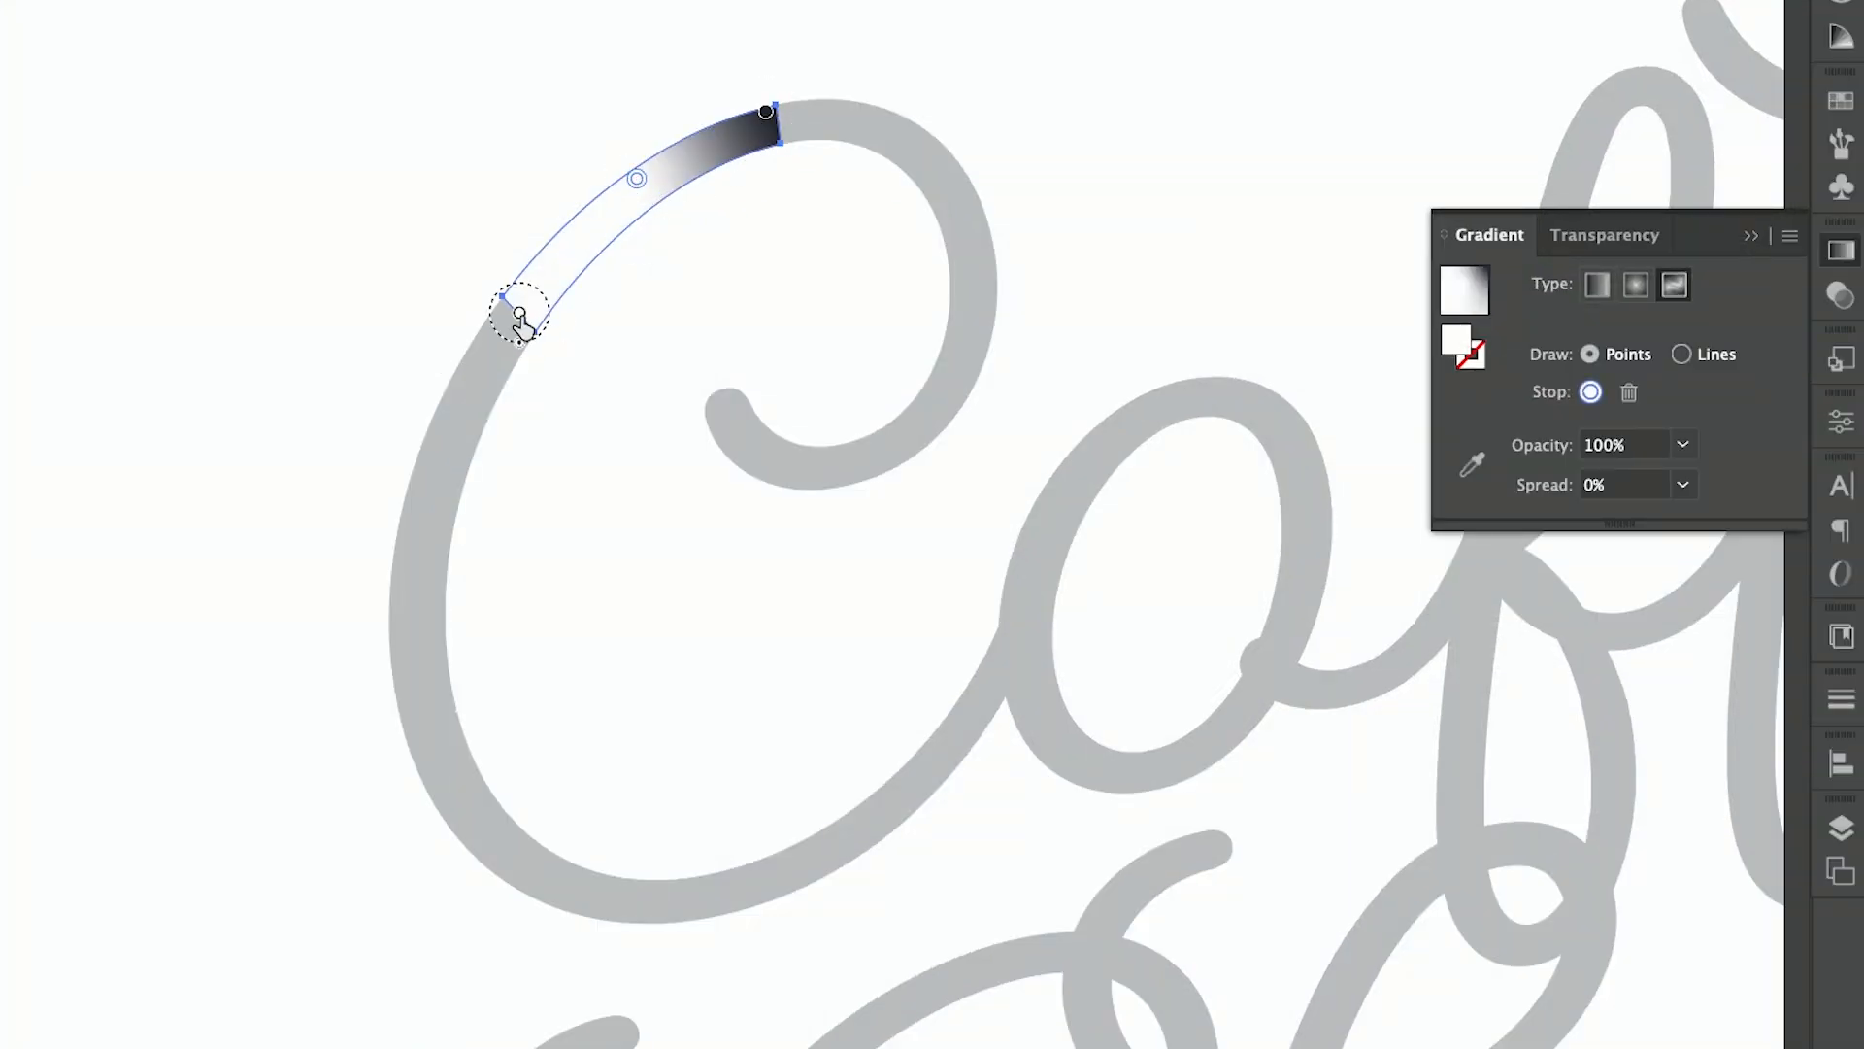
click(518, 313)
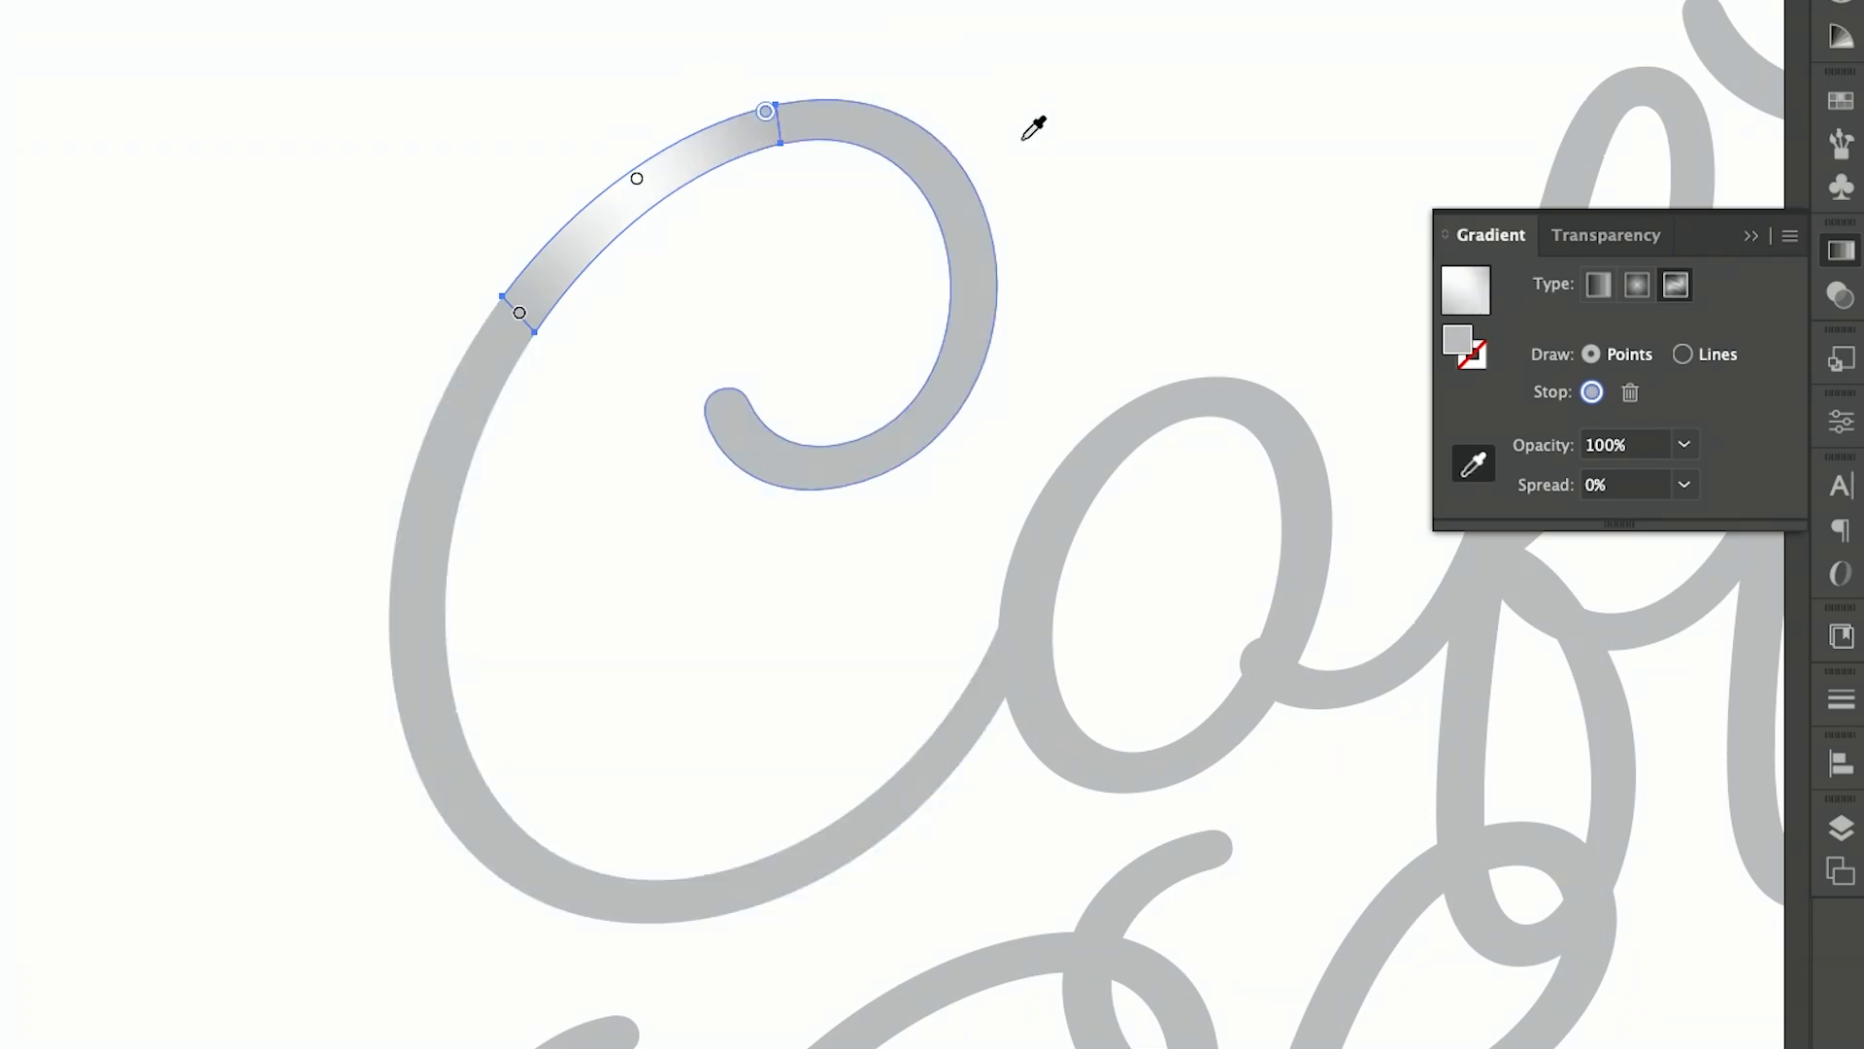
scroll(801, 128, up, 2)
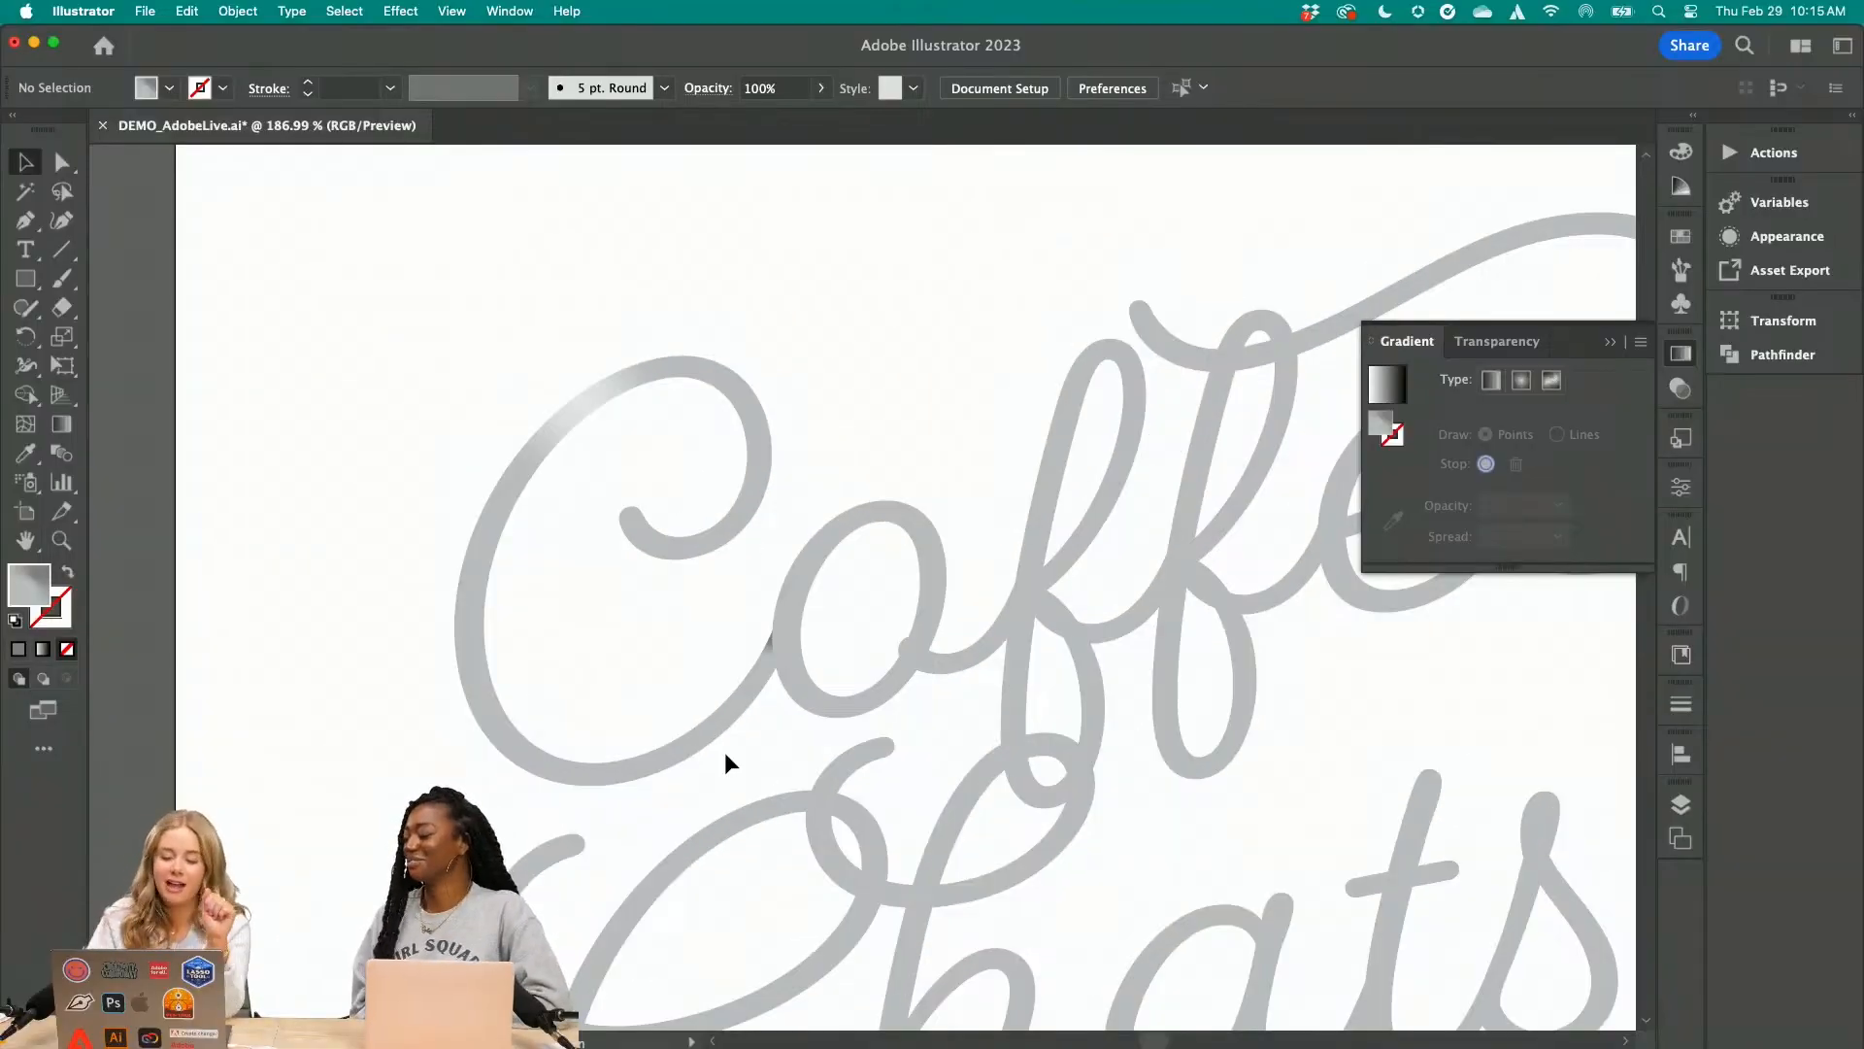
scroll(729, 762, down, 3)
scroll(729, 762, down, 2)
scroll(728, 762, up, 2)
scroll(729, 762, down, 2)
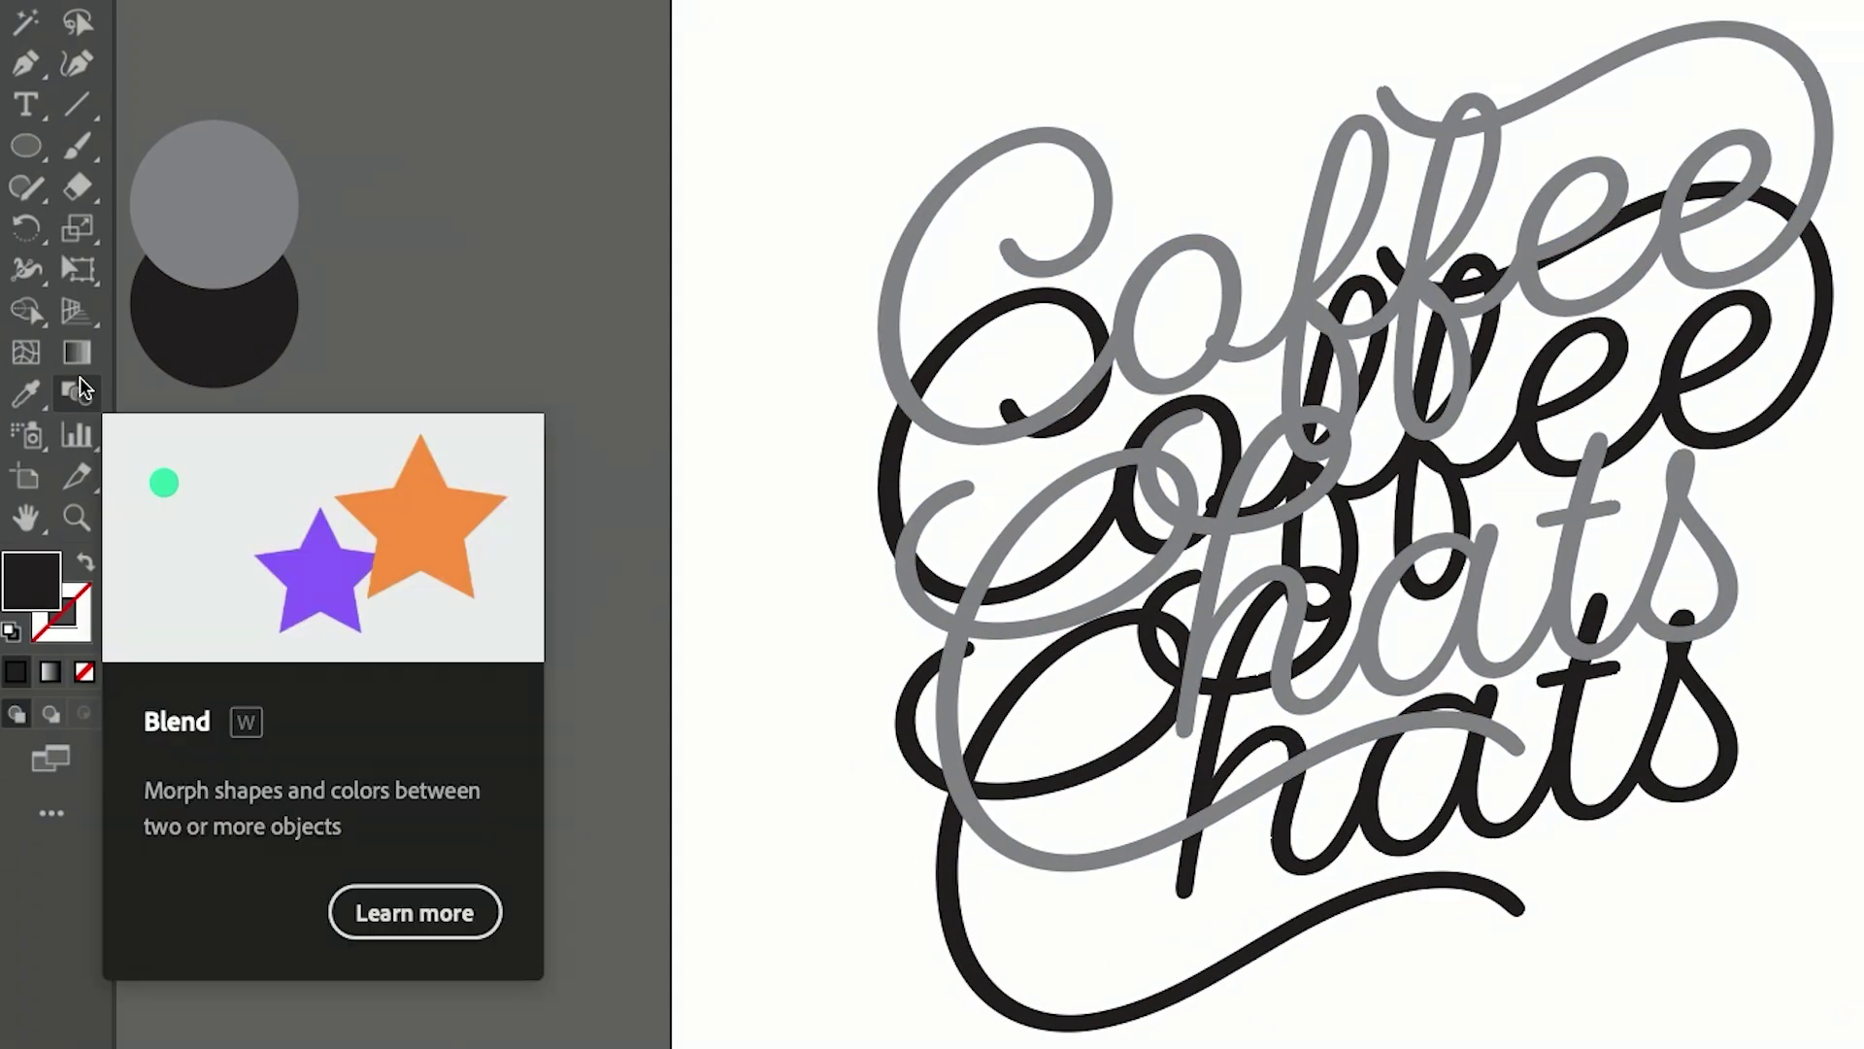
Blend the two lettering layers into extruded 3D letters and swing the extrusion direction.
click(80, 391)
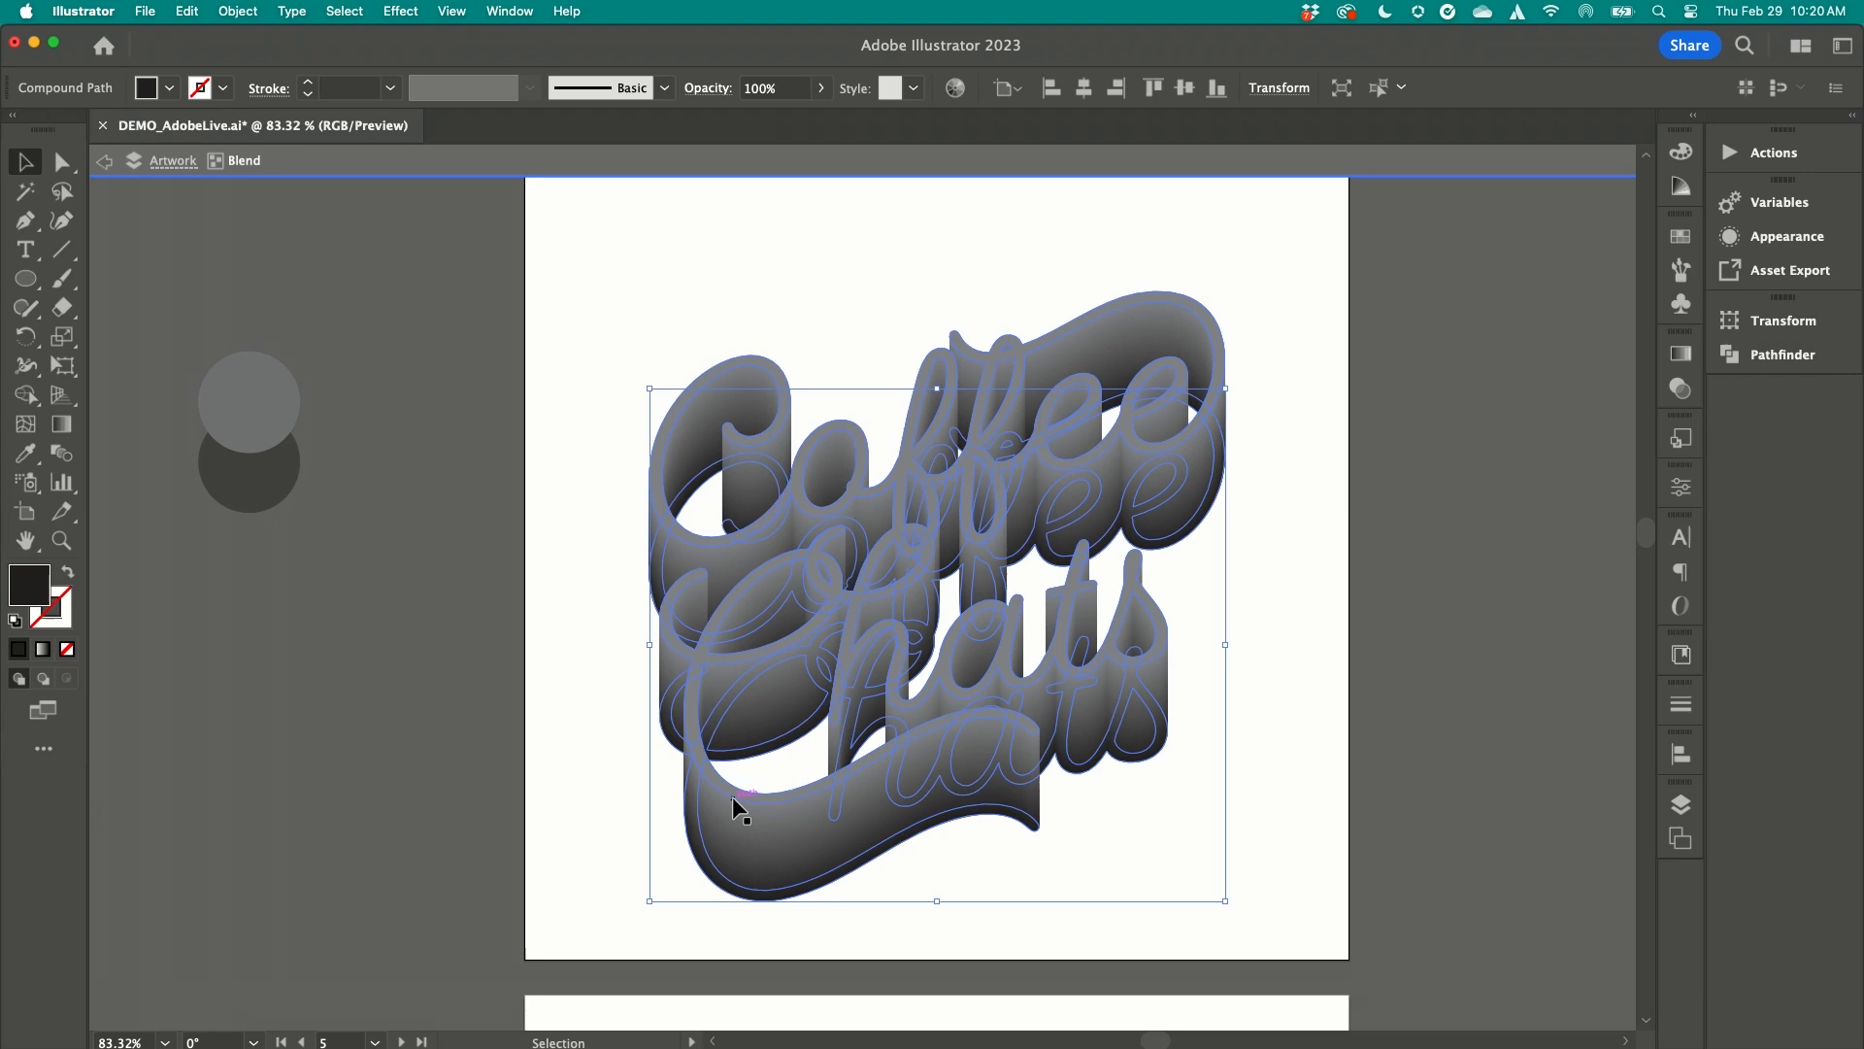
mouse_move(773, 893)
mouse_down()
mouse_move(551, 750)
mouse_move(874, 772)
mouse_up()
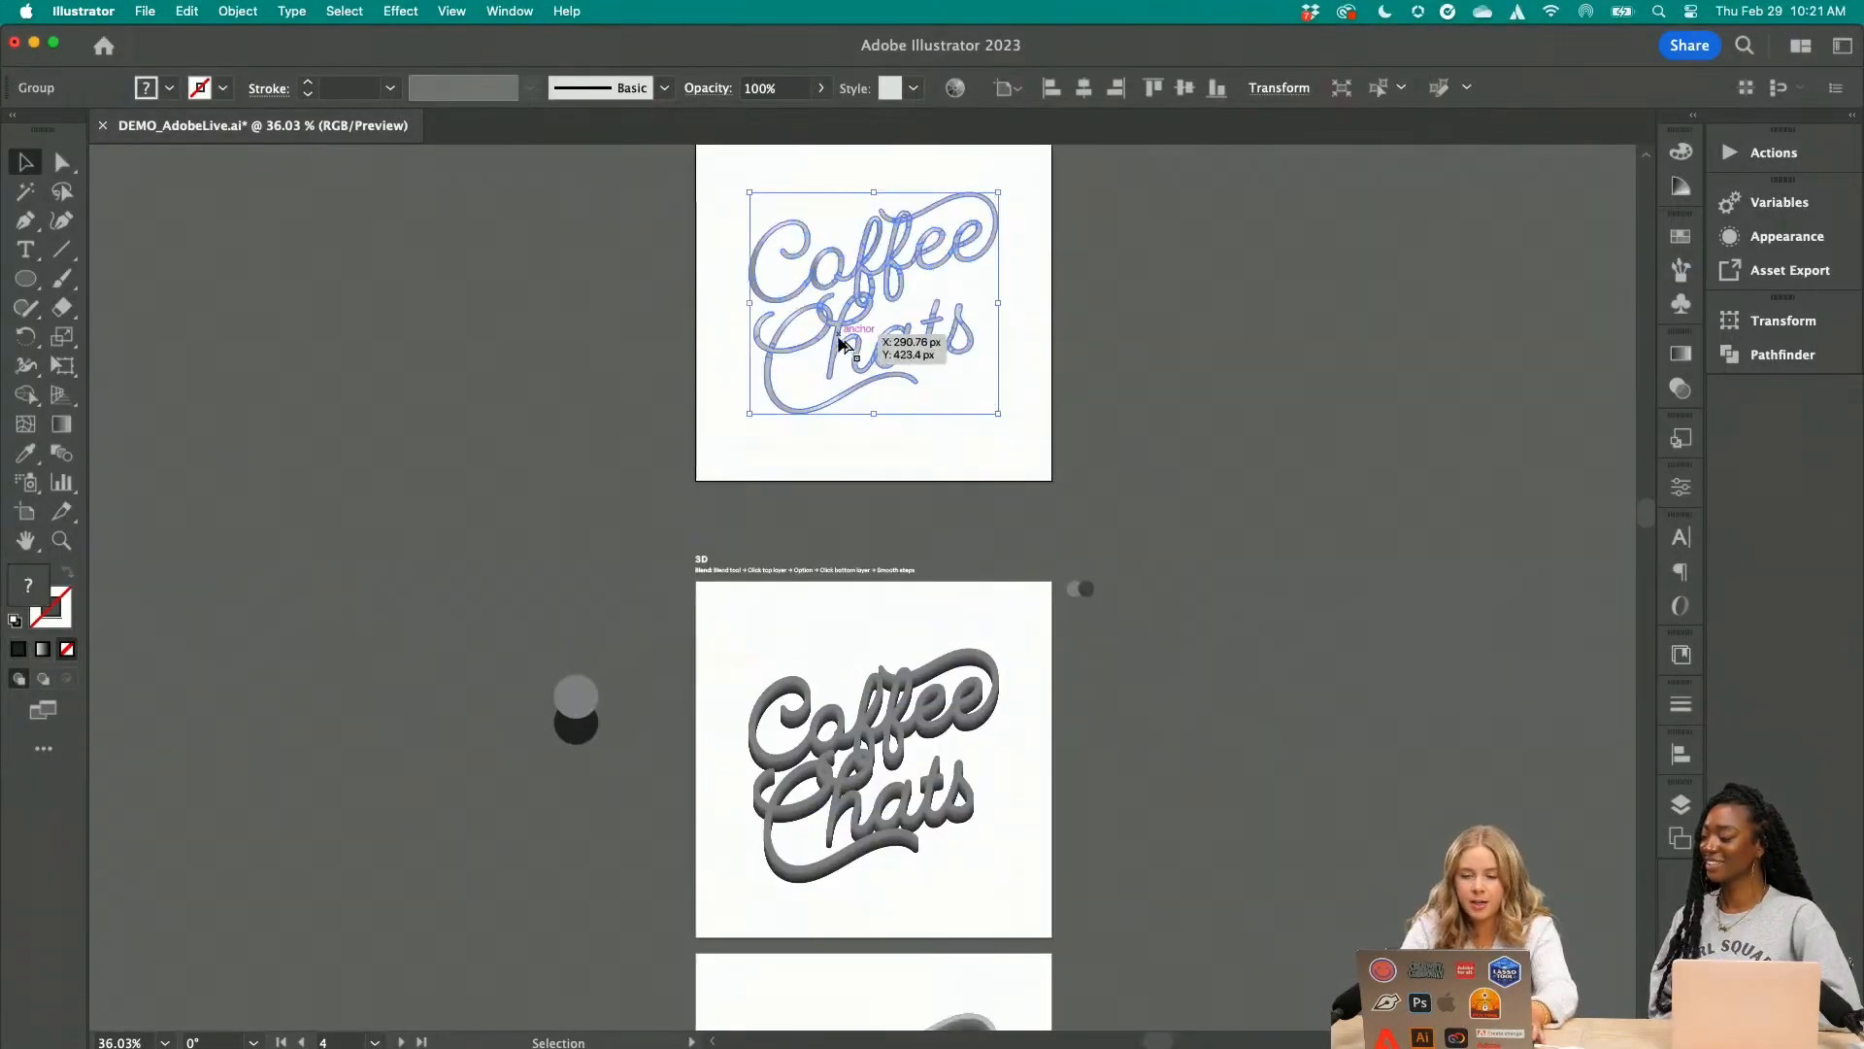
Copy the outline lettering onto the 3D artboard and align its curves with the blend.
drag(846, 345, 874, 787)
key(super+plus)
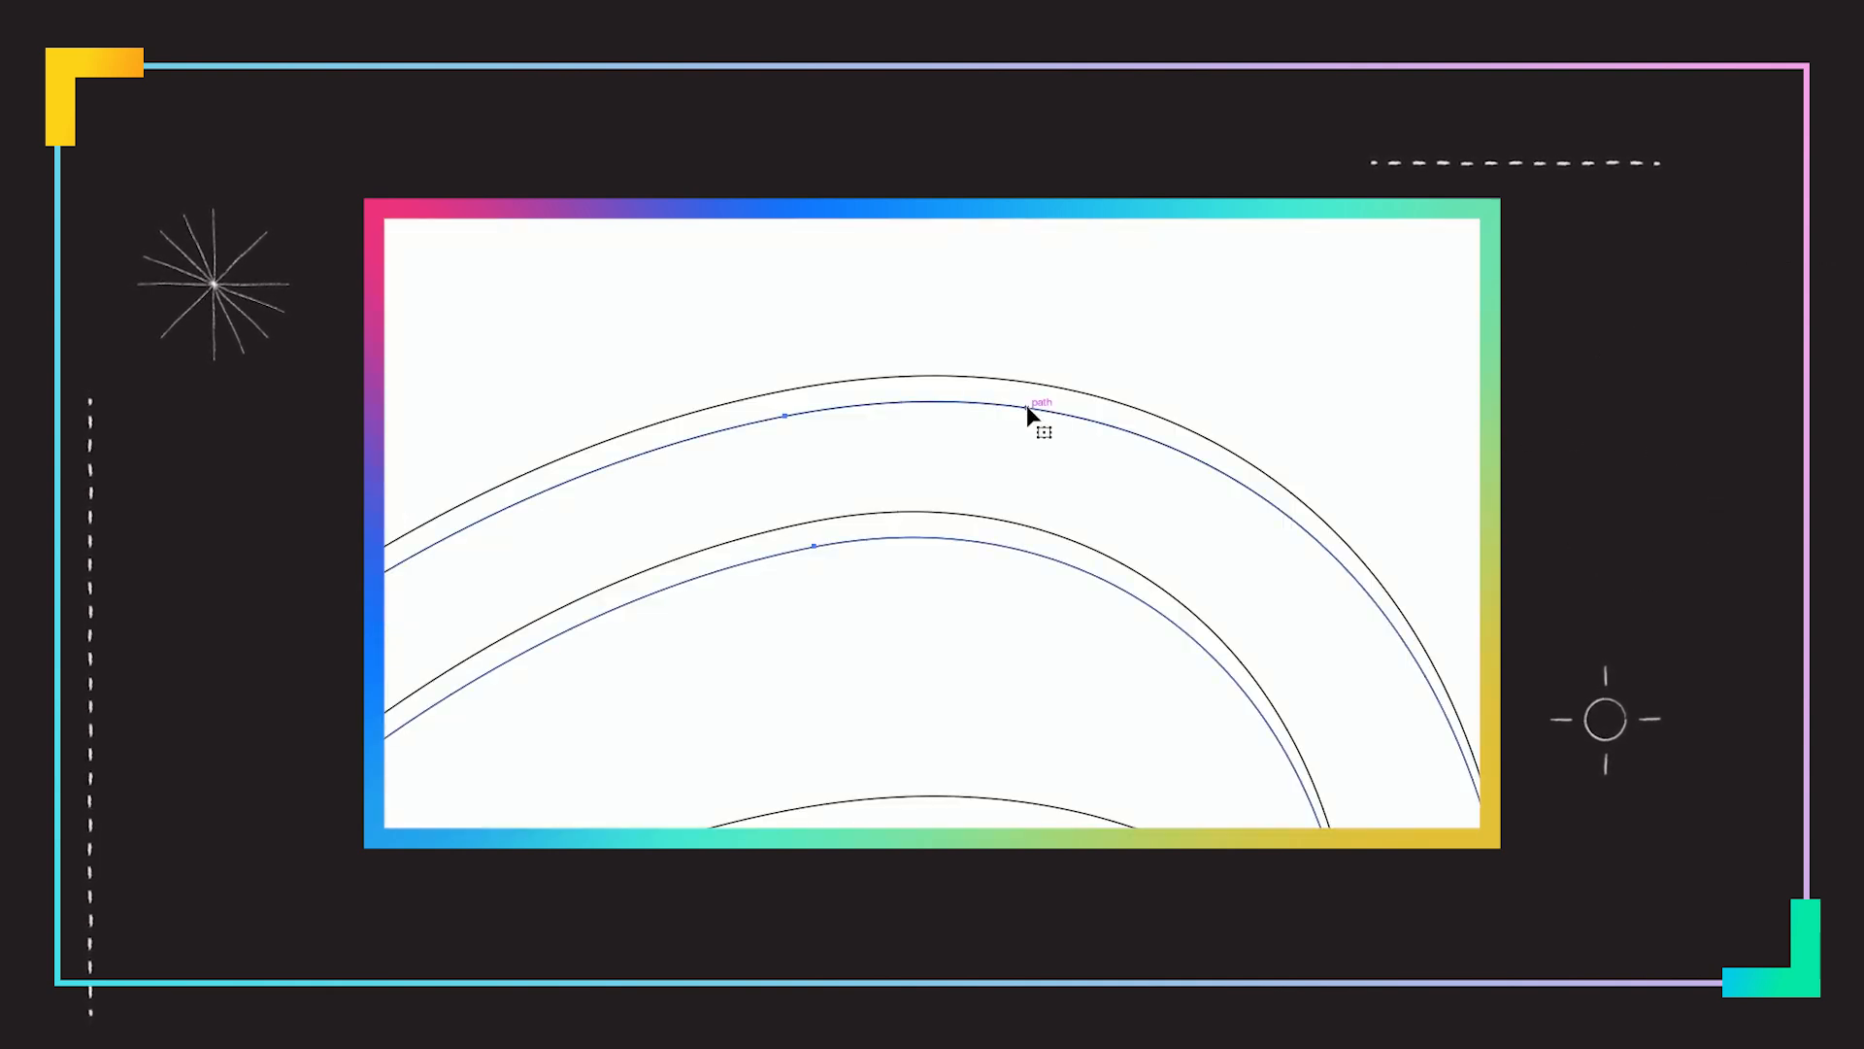
drag(1026, 407, 1028, 470)
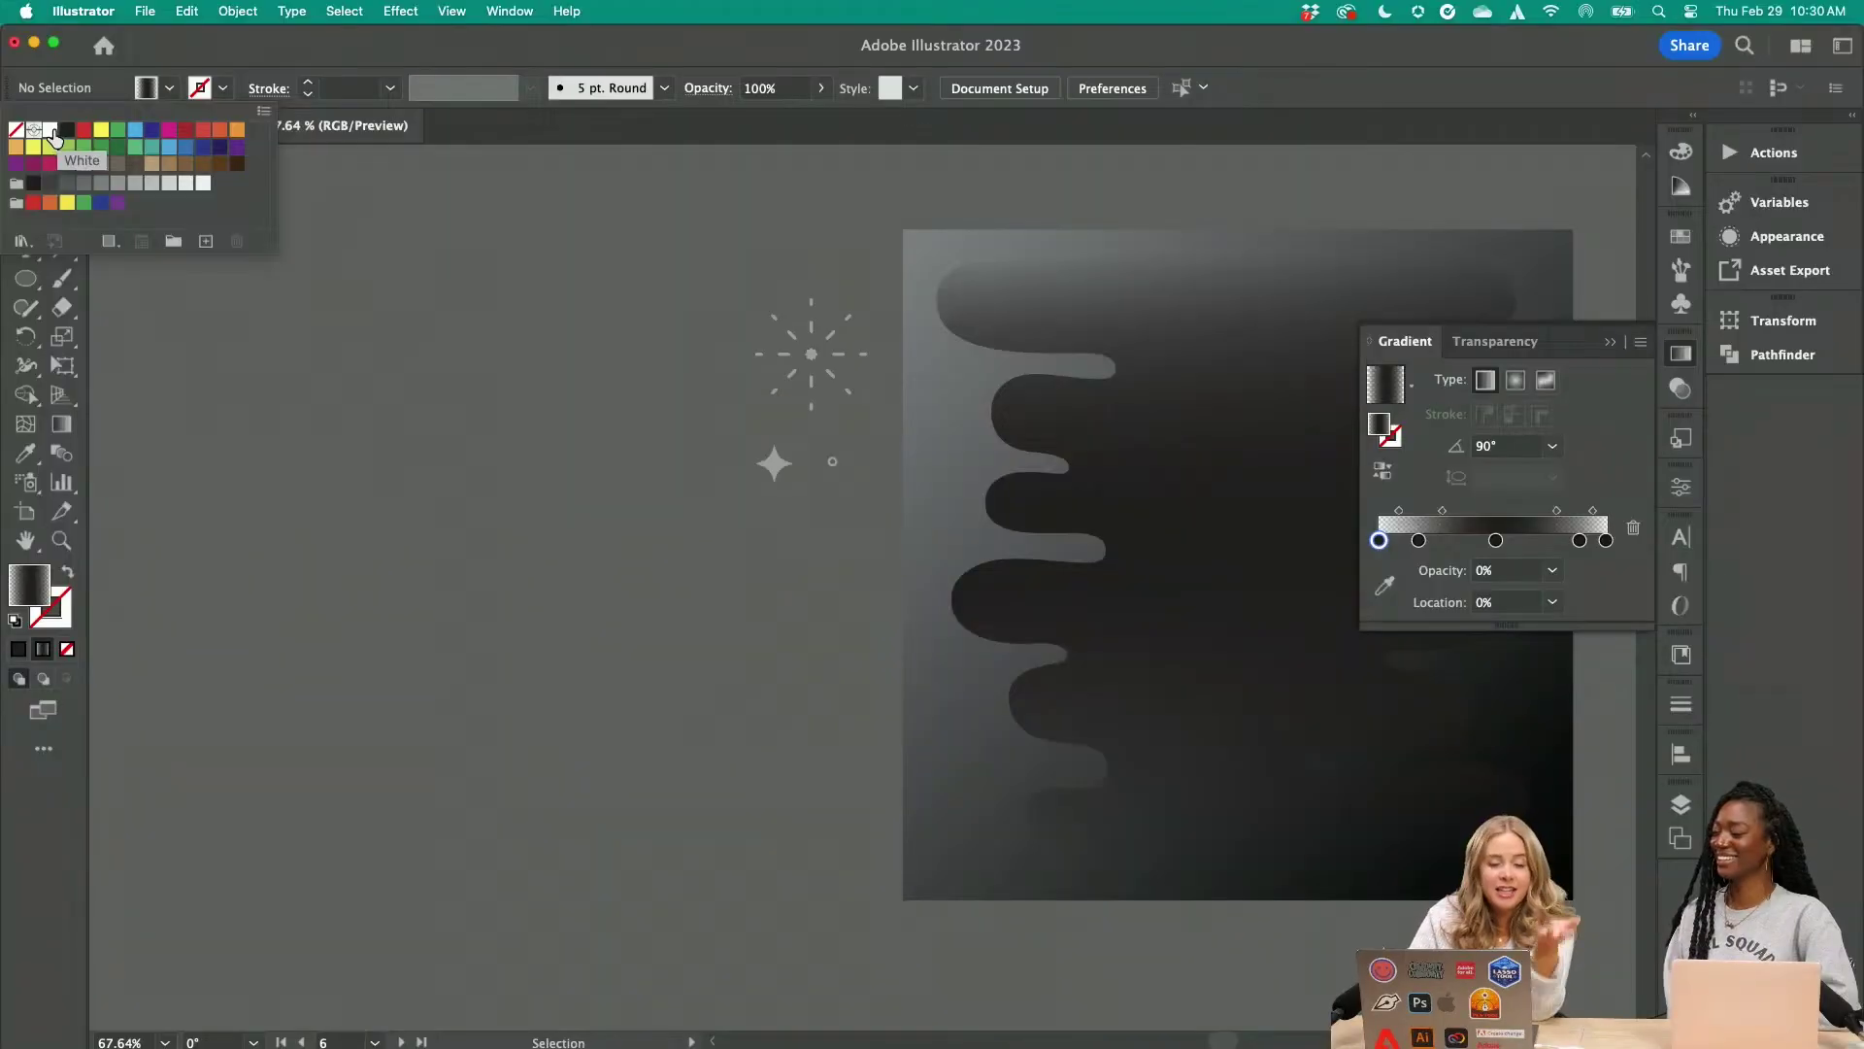
Deselect the gradient-shaded background shape before moving to Adobe Express.
click(189, 502)
scroll(191, 502, down, 5)
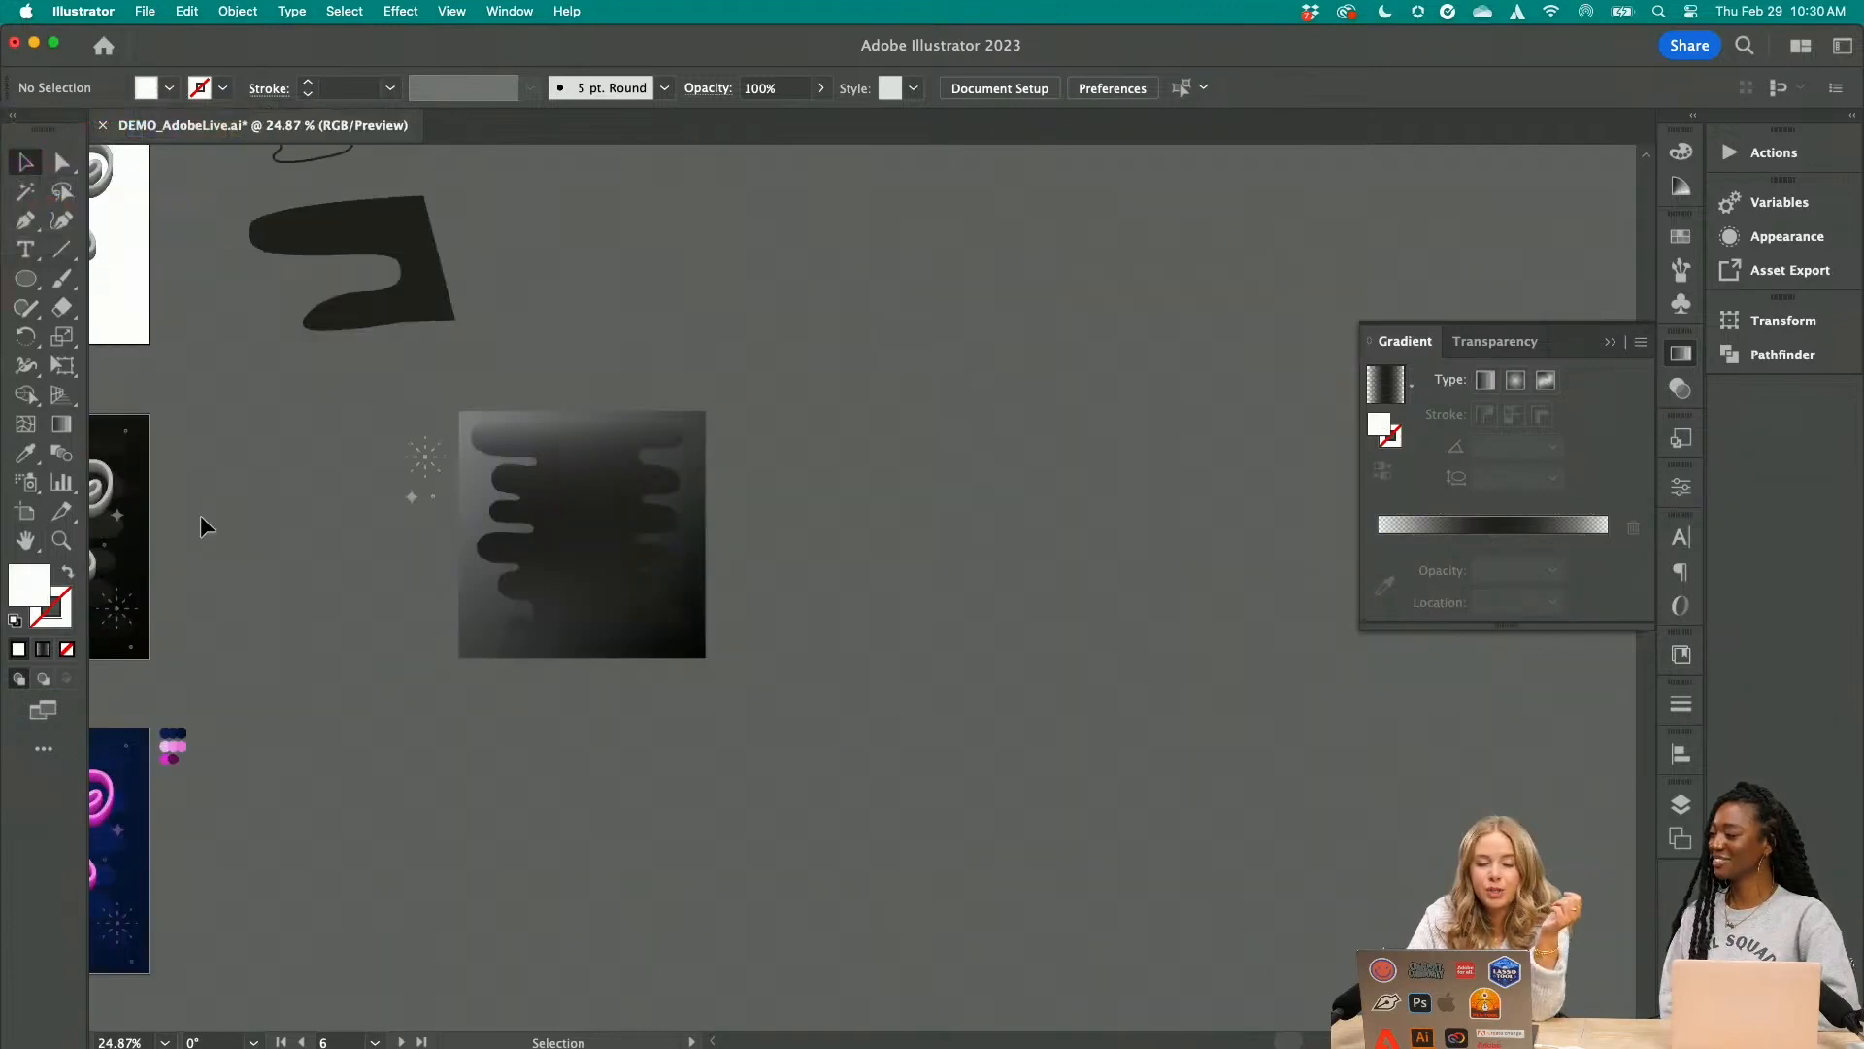
scroll(371, 582, up, 5)
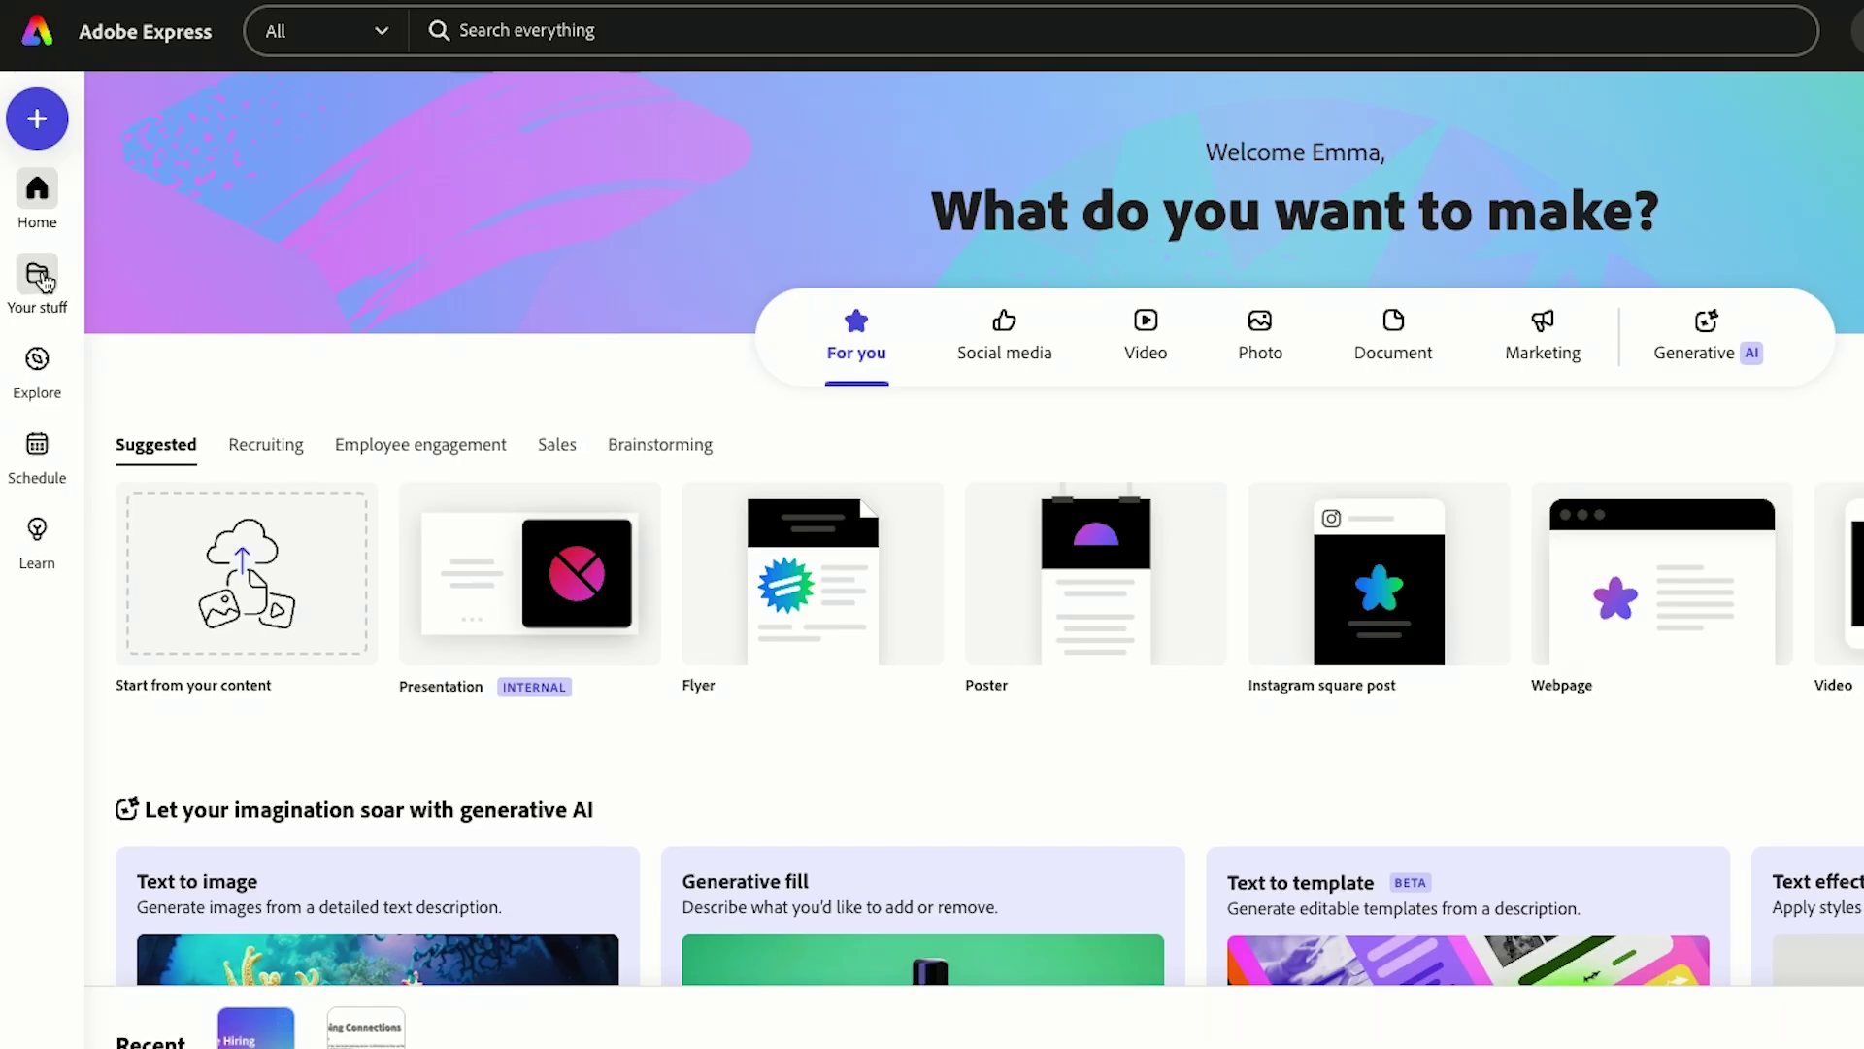
Open the Coffee Chats brand card from the Brands tab of Your stuff.
click(38, 277)
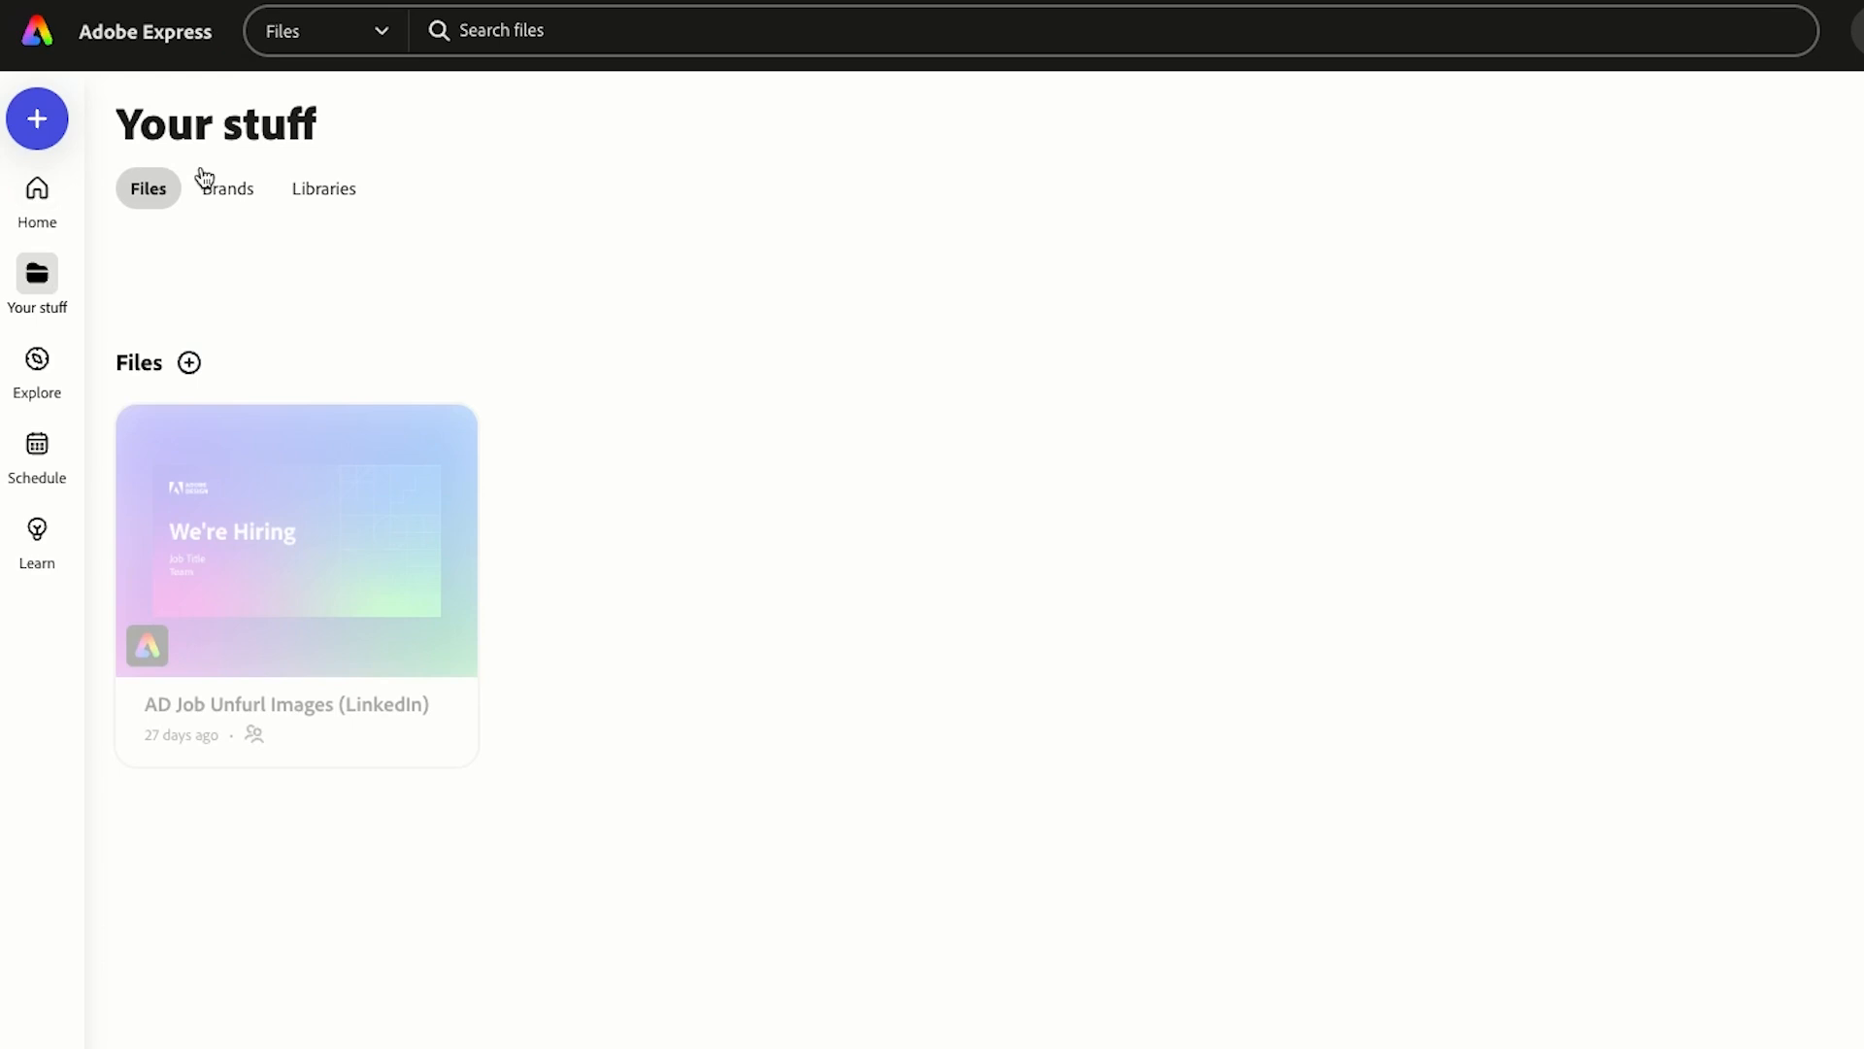
click(233, 189)
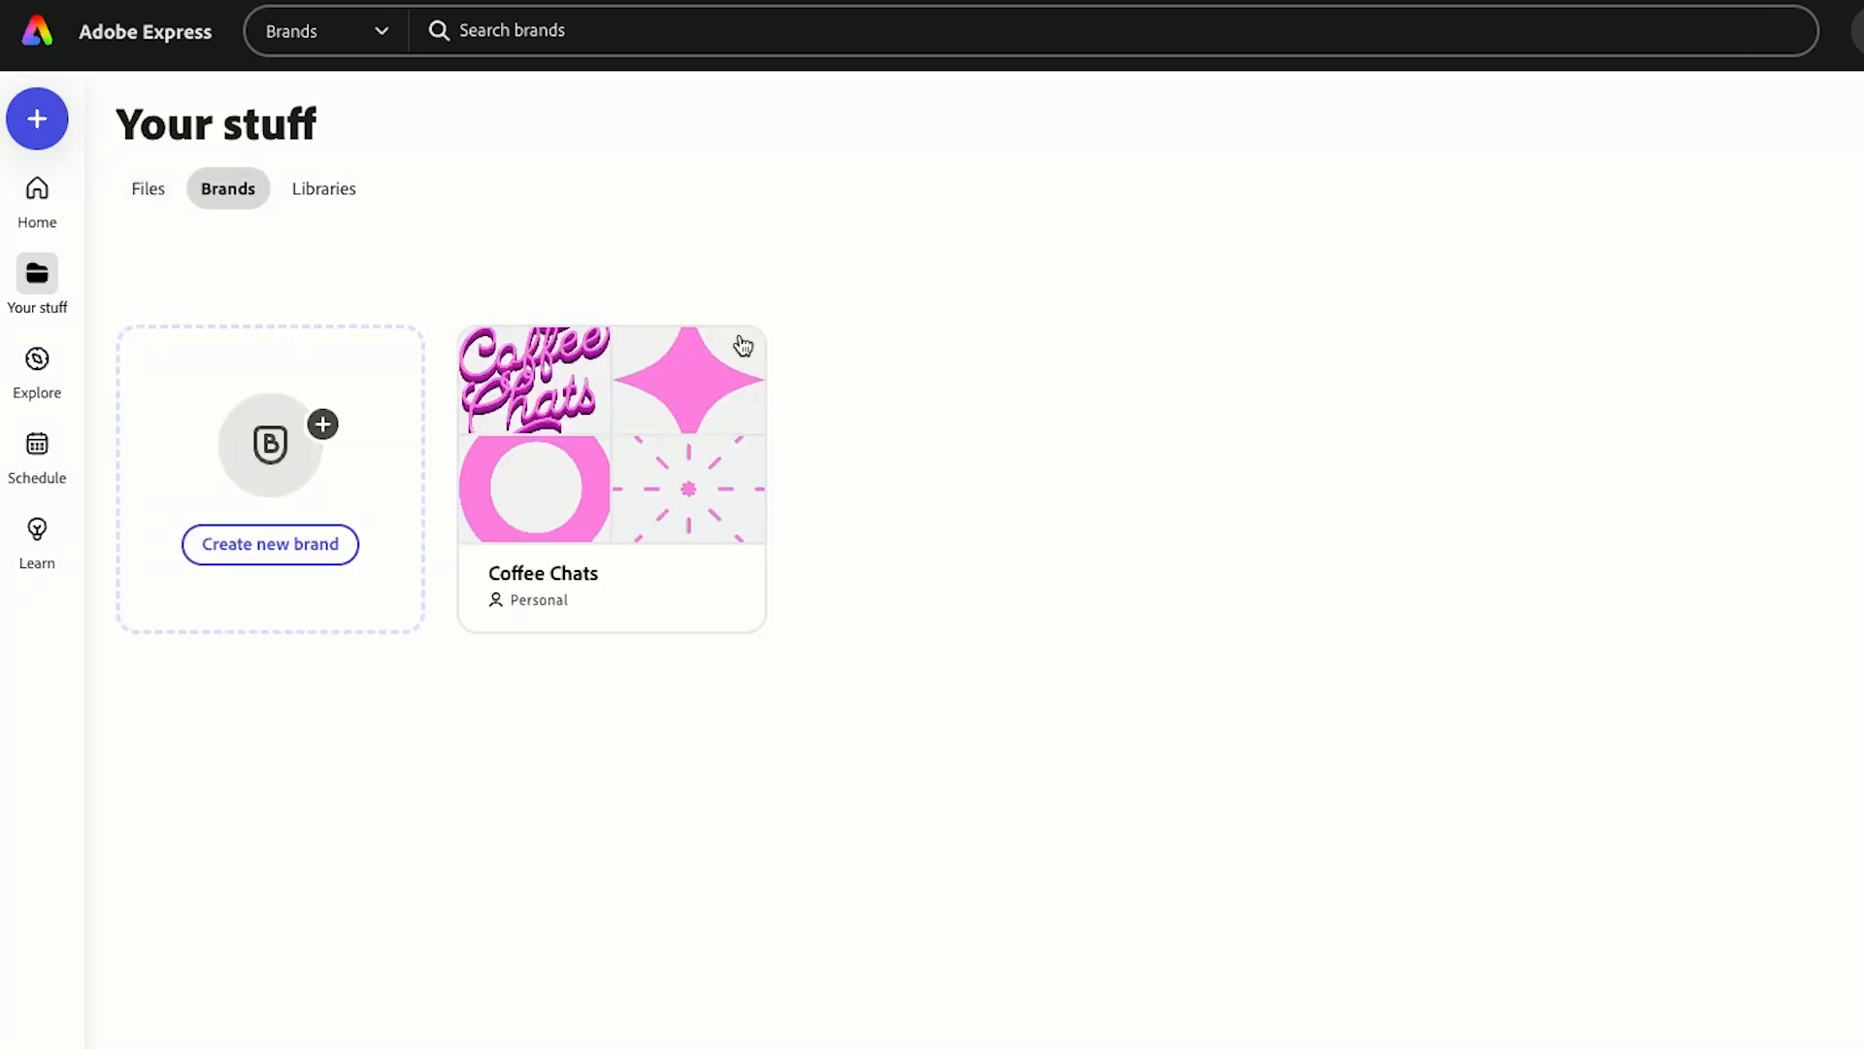
click(715, 620)
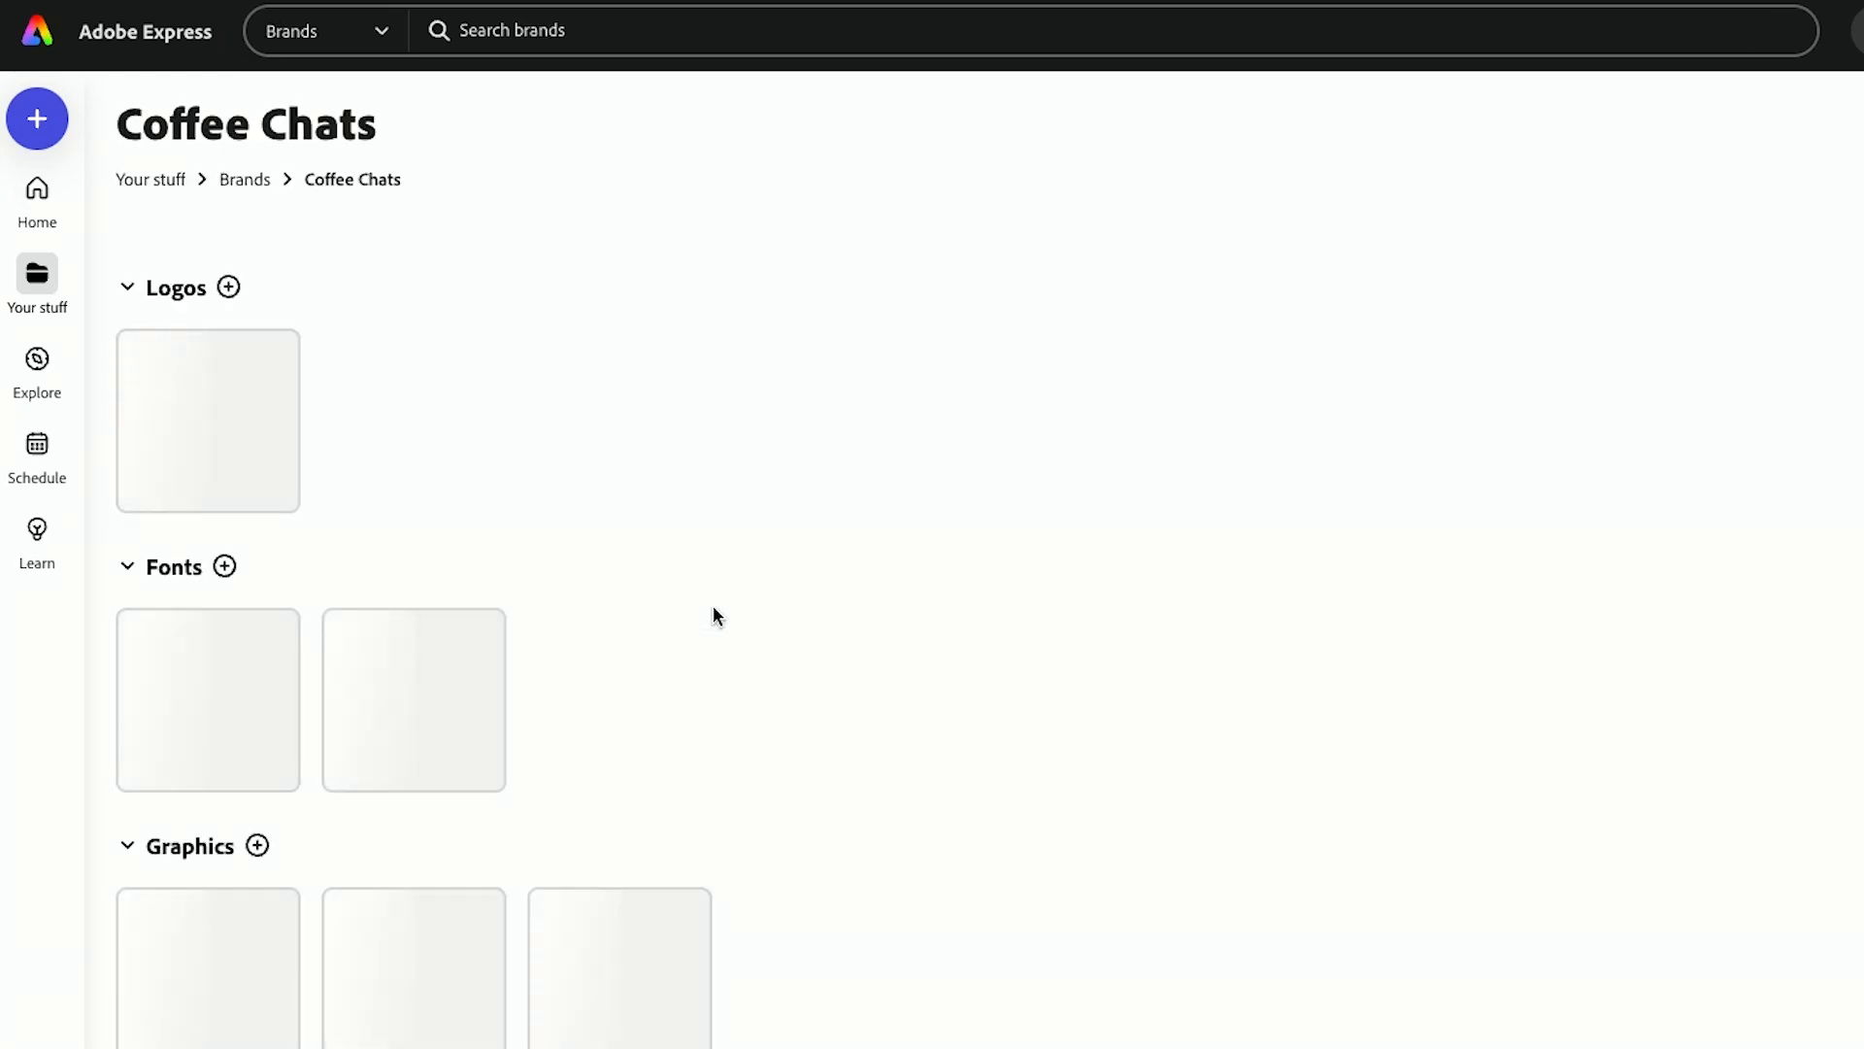
scroll(1048, 566, down, 3)
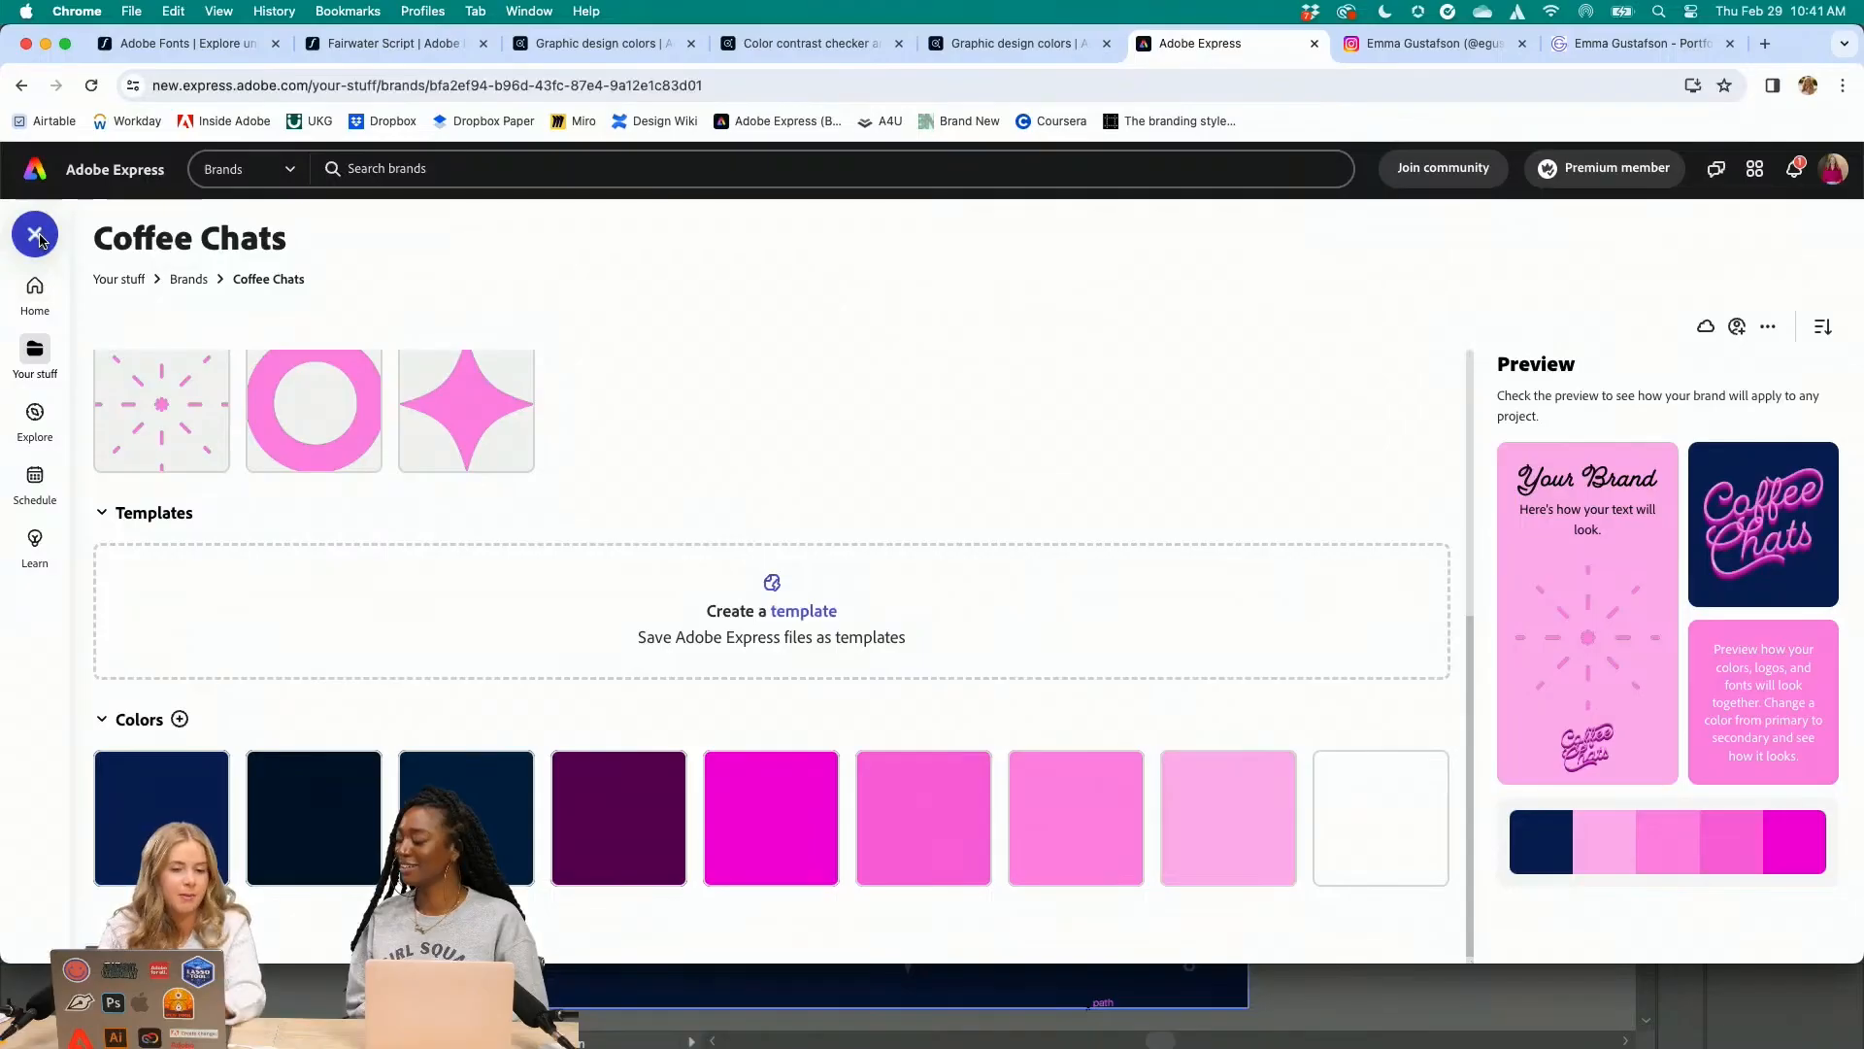
Create a new Instagram square post and give it a dark navy background.
click(36, 118)
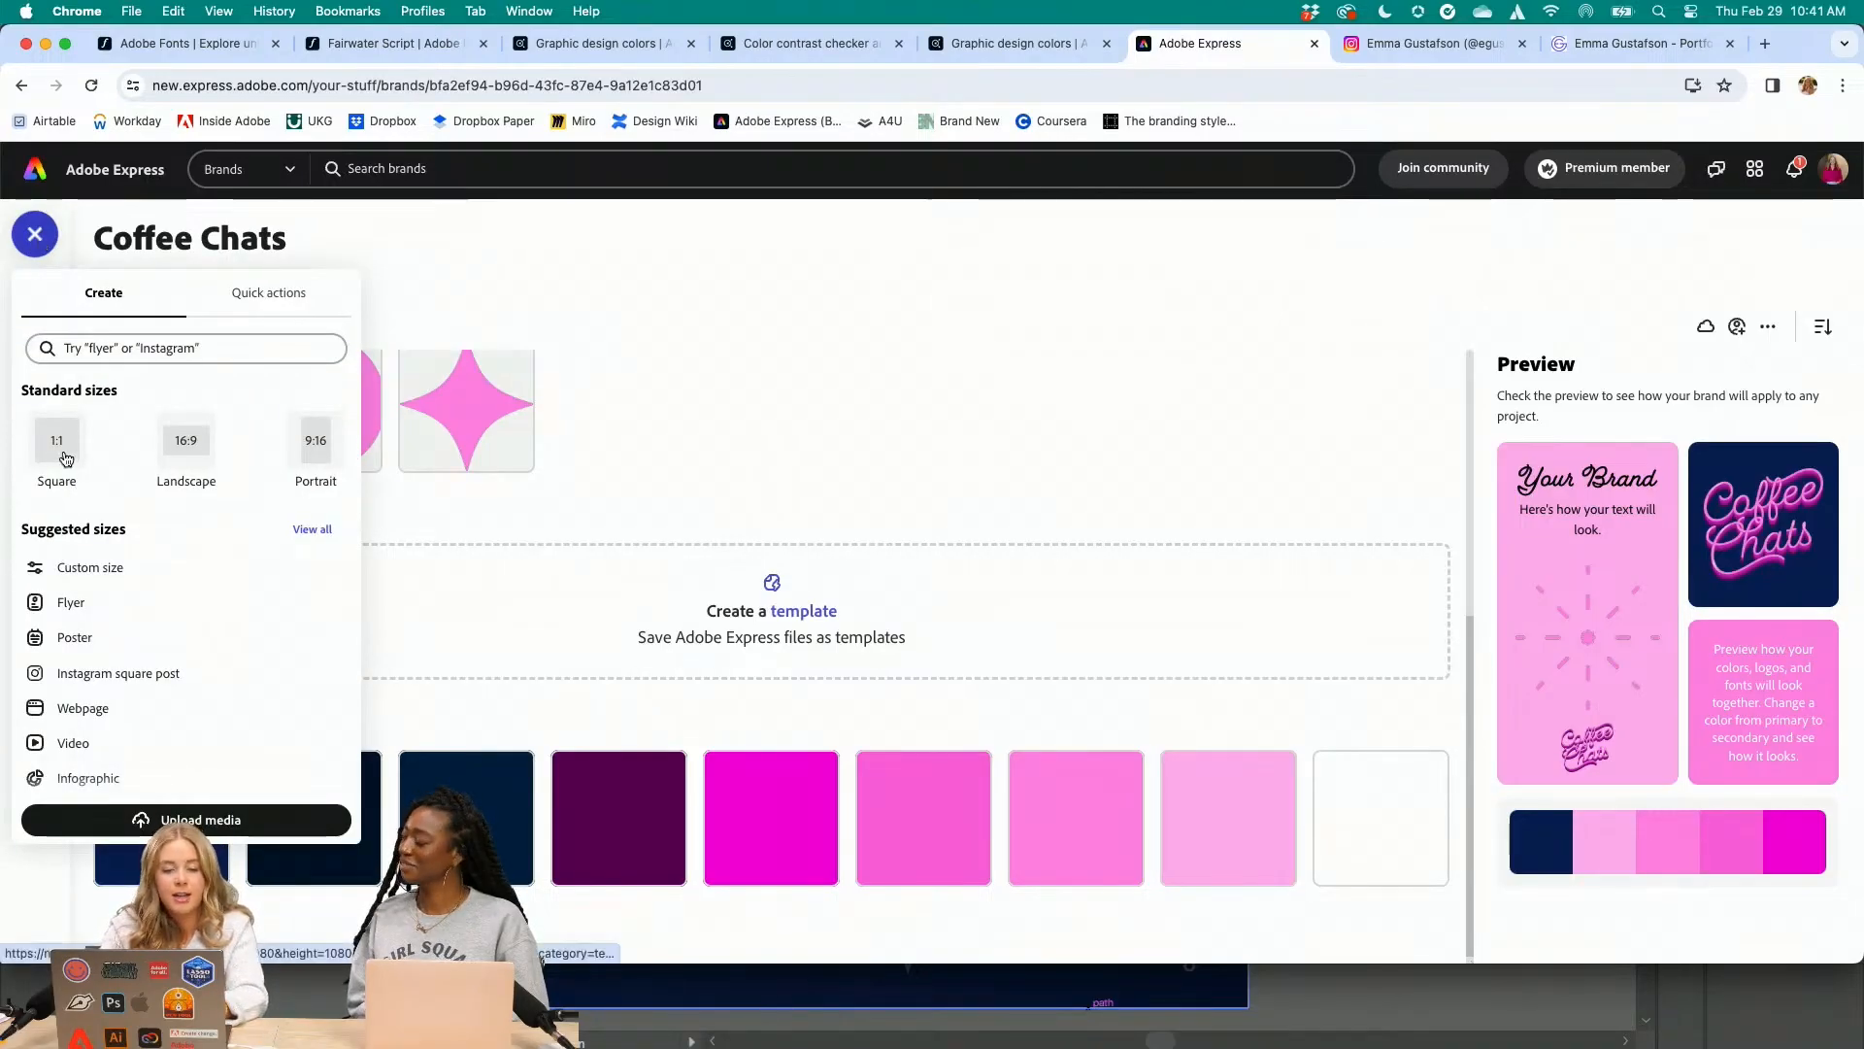
click(119, 672)
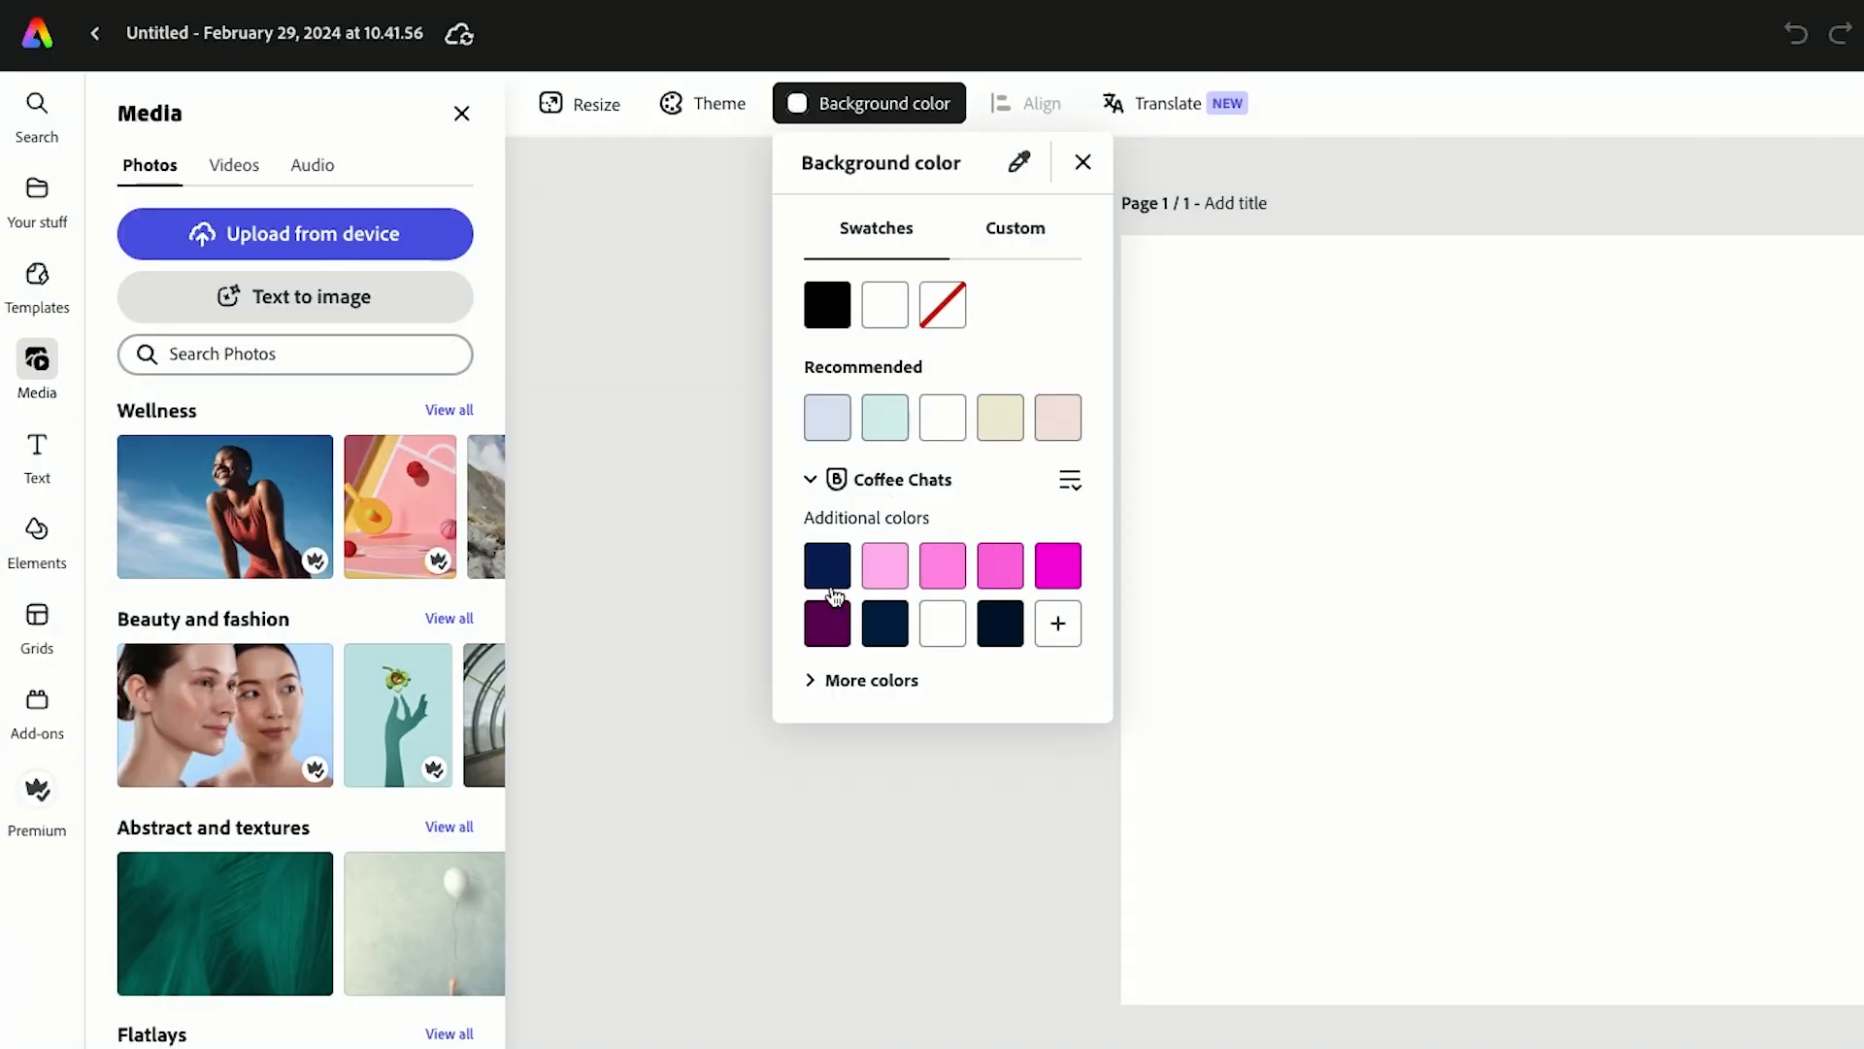
click(827, 565)
click(668, 564)
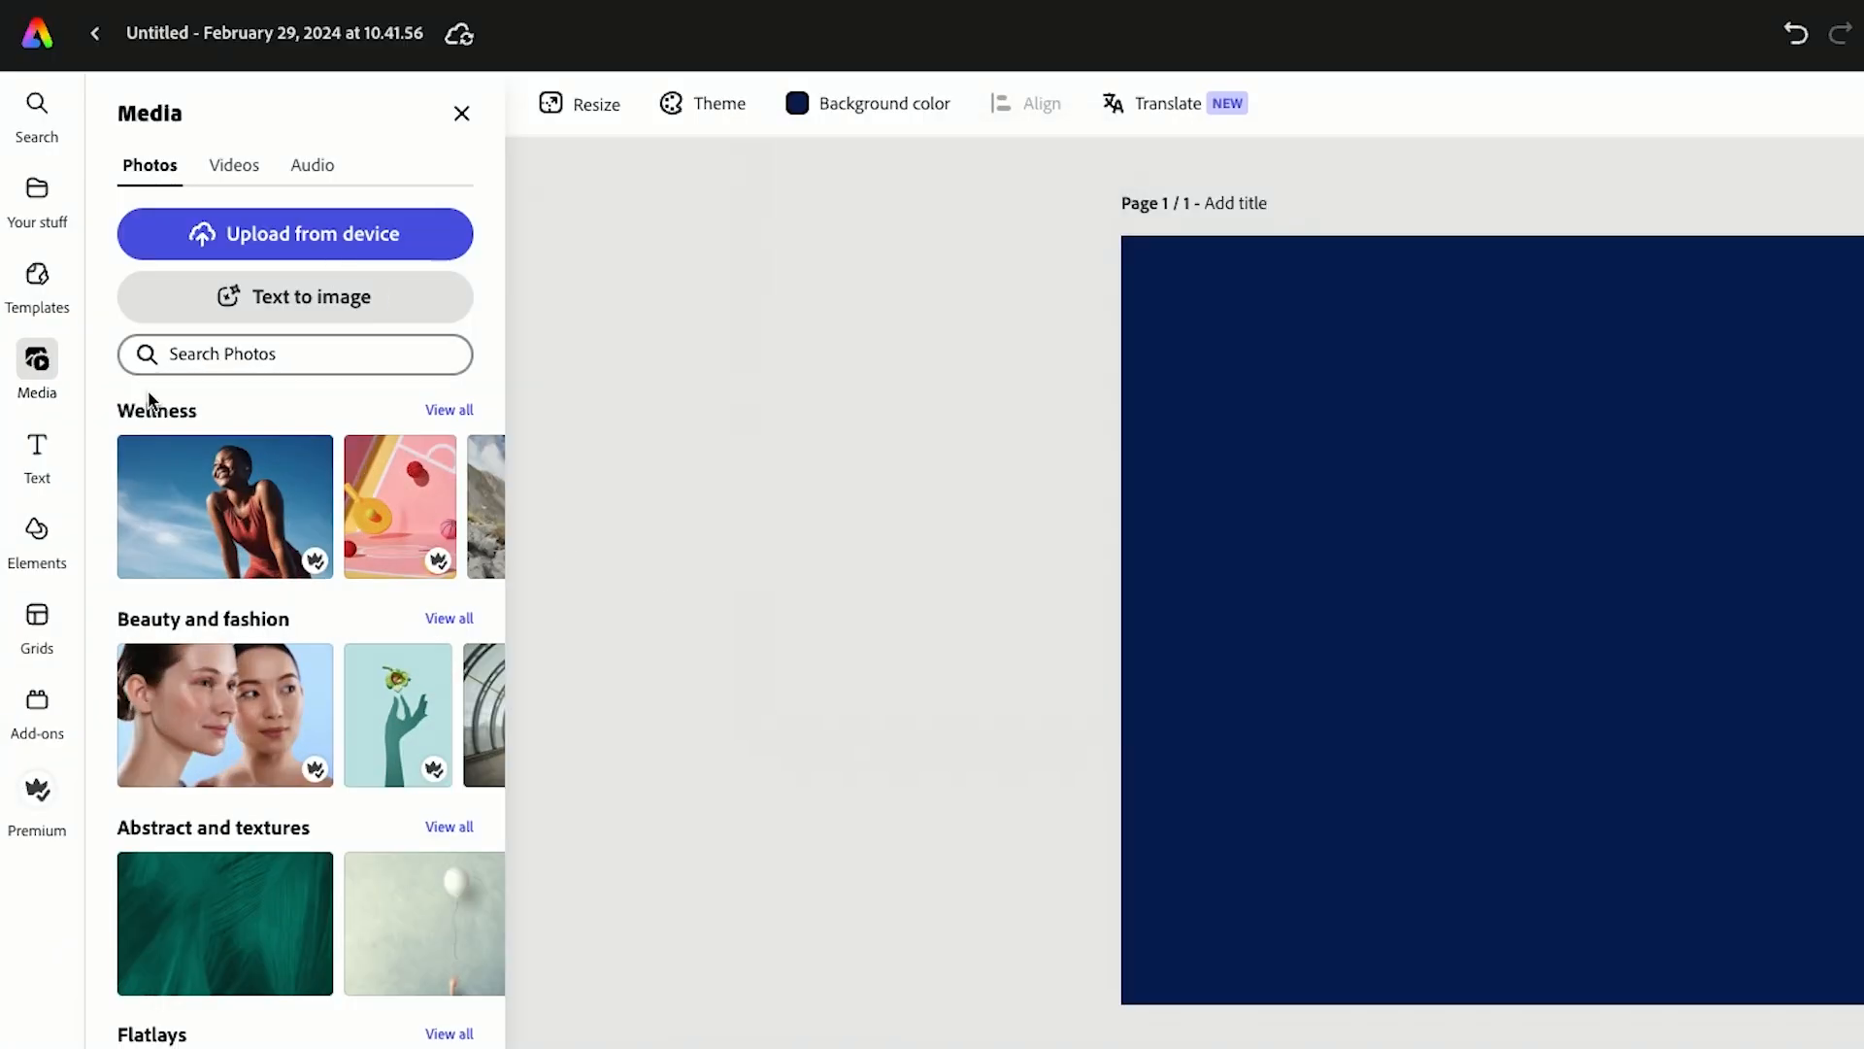
Place the Coffee Chats logo from the brand assets near the top centre of the post.
click(36, 197)
click(260, 165)
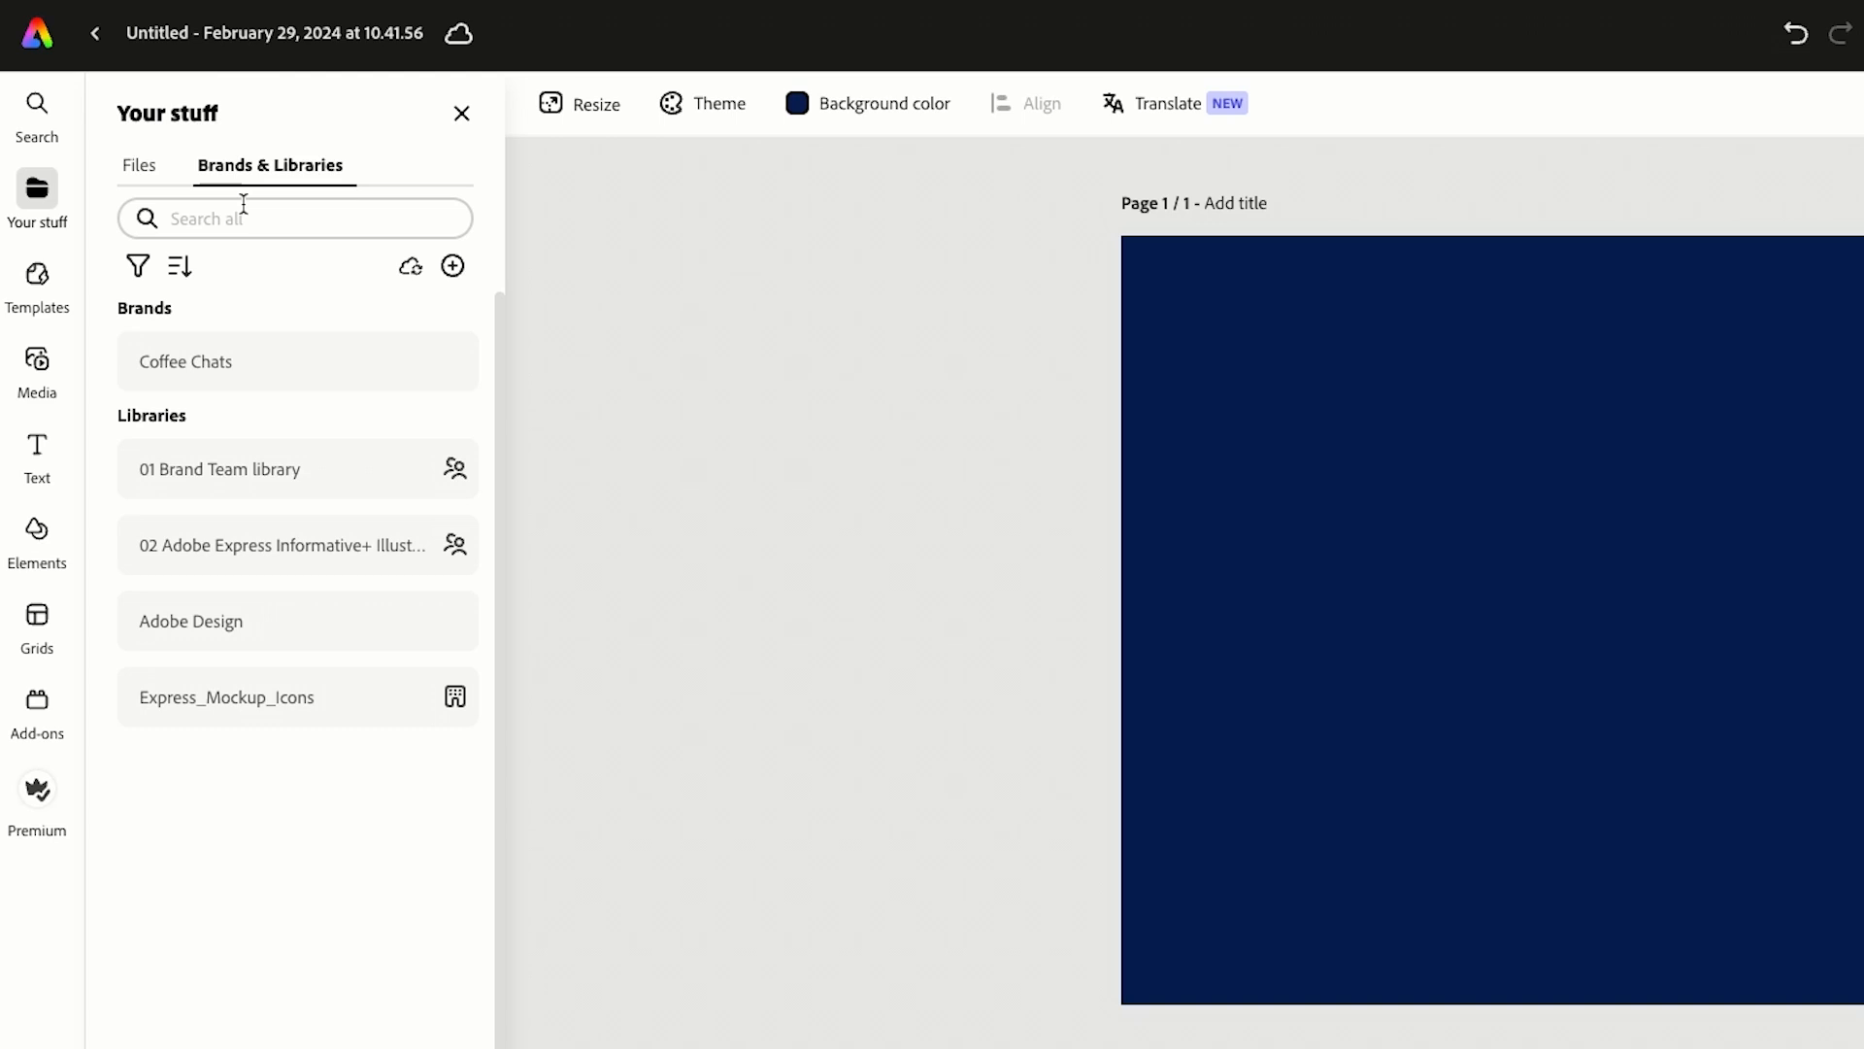
click(277, 362)
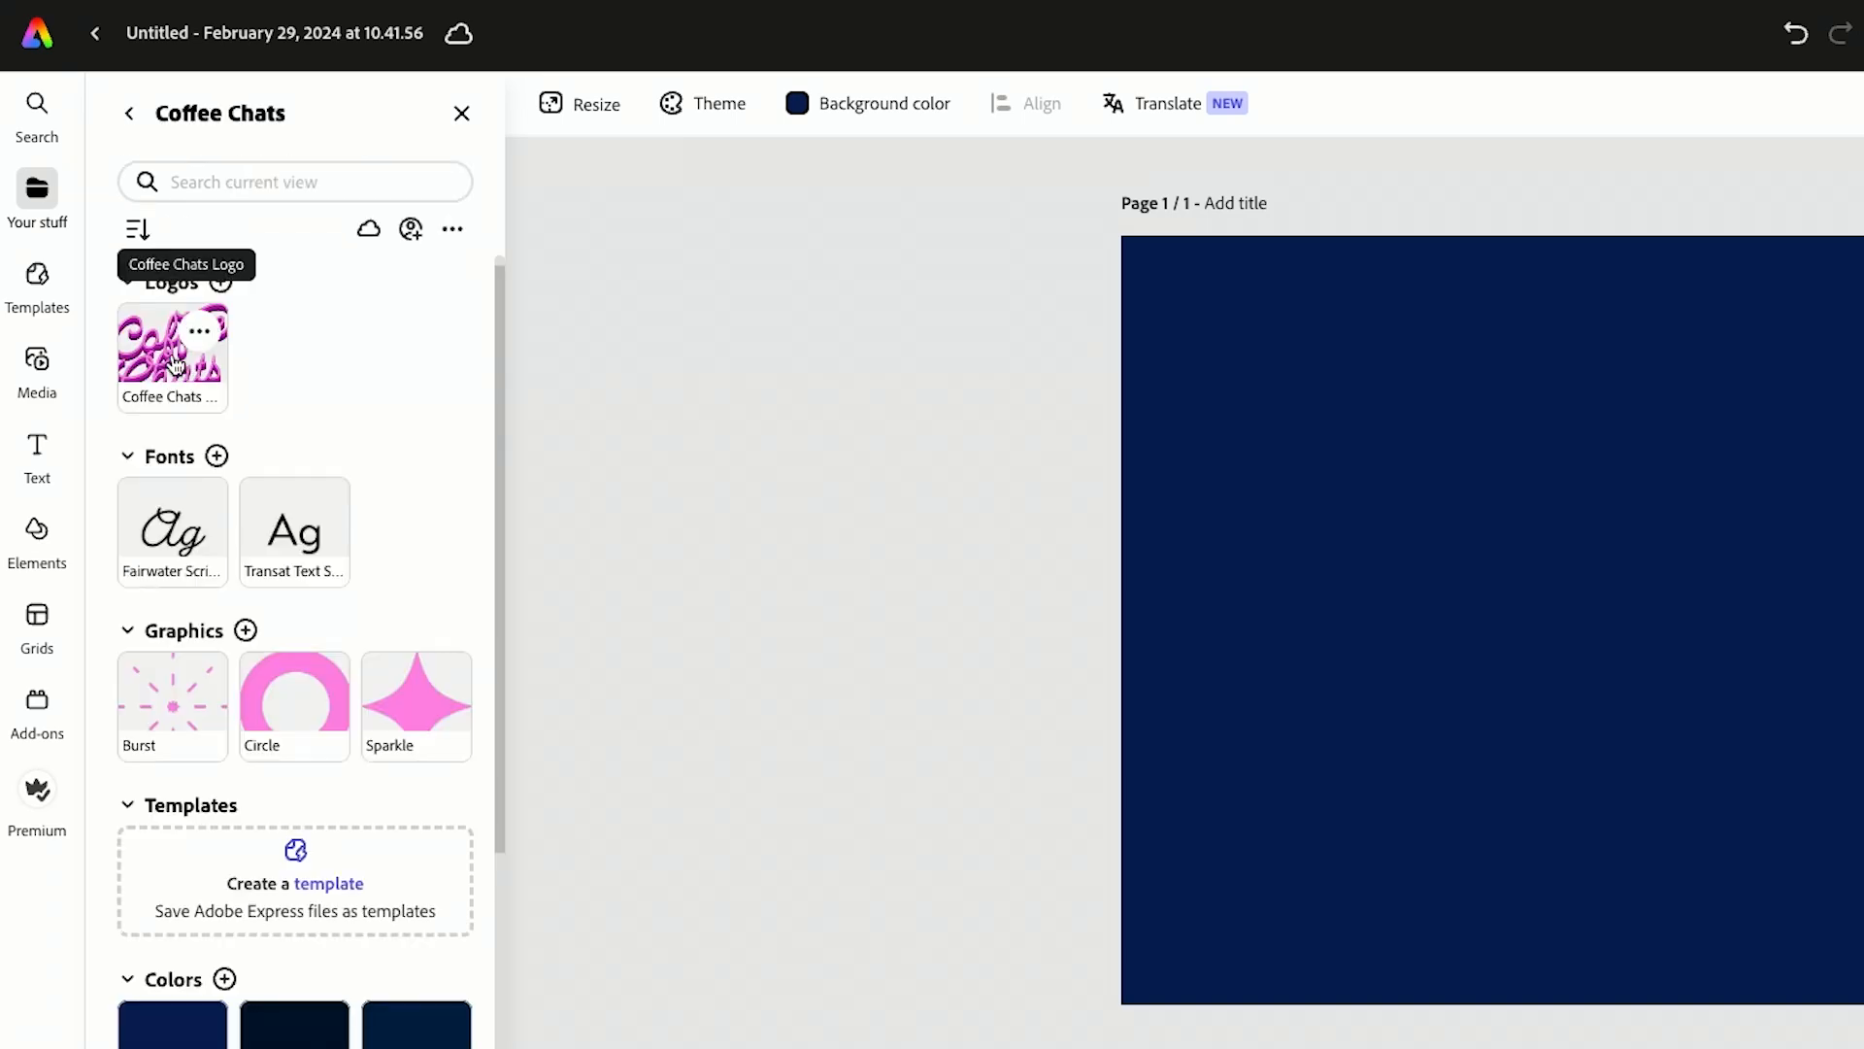
drag(178, 362, 1619, 372)
mouse_move(1601, 470)
mouse_down()
mouse_move(1445, 484)
mouse_move(1500, 482)
mouse_up()
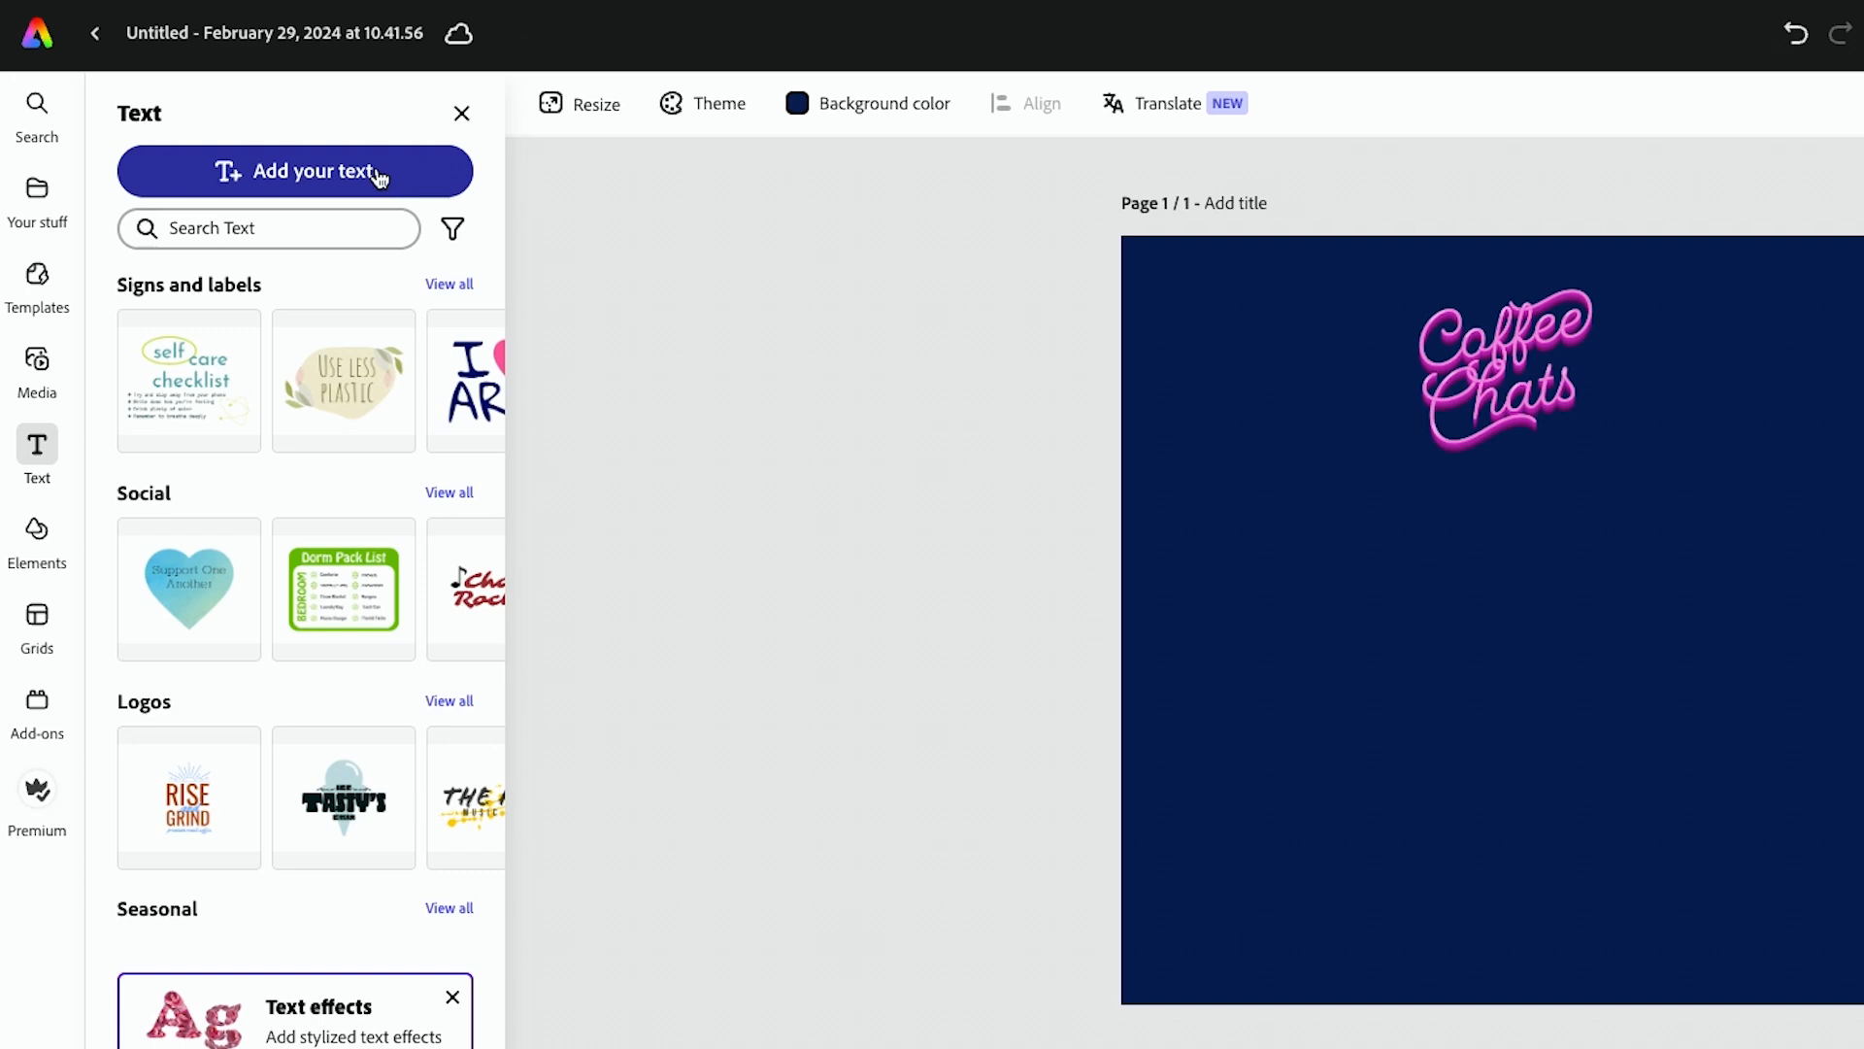
Add the New Episode heading with JUSTINE beneath, and Burst graphics in the top-left and bottom-right corners.
click(376, 175)
text(N)
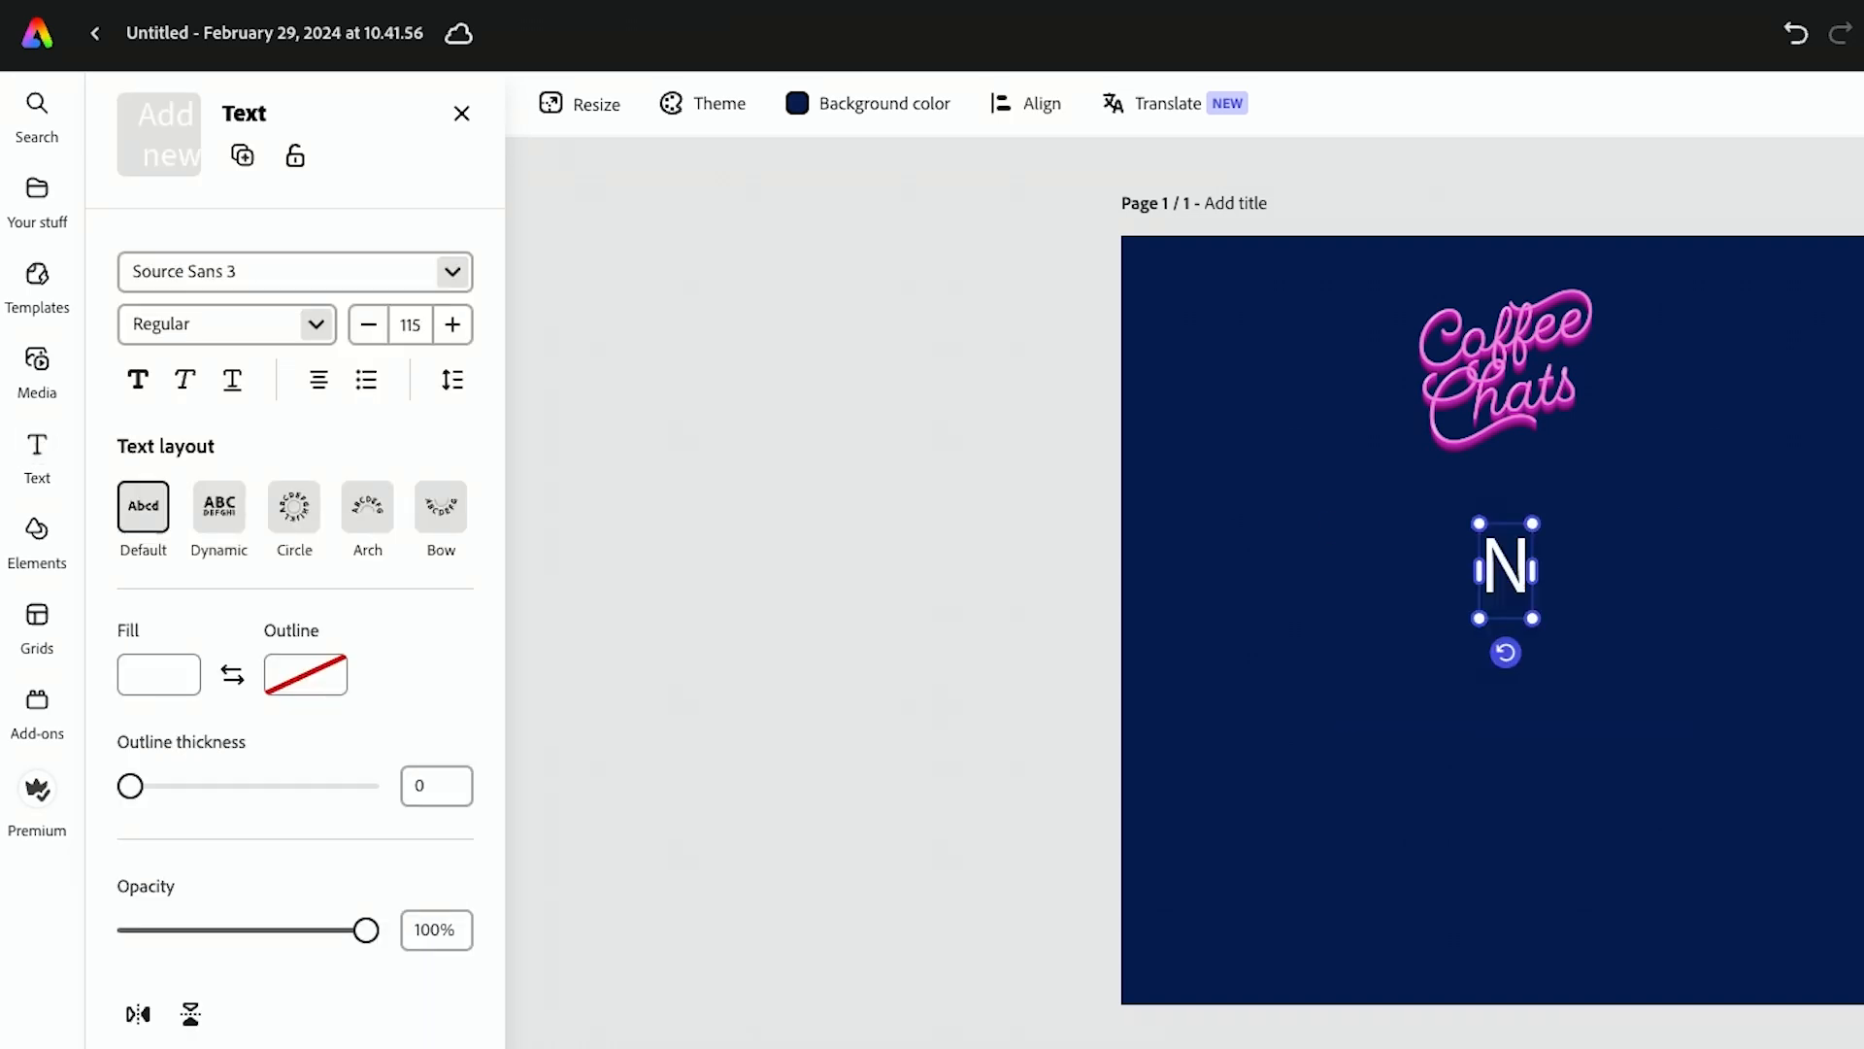
text(ew Episode)
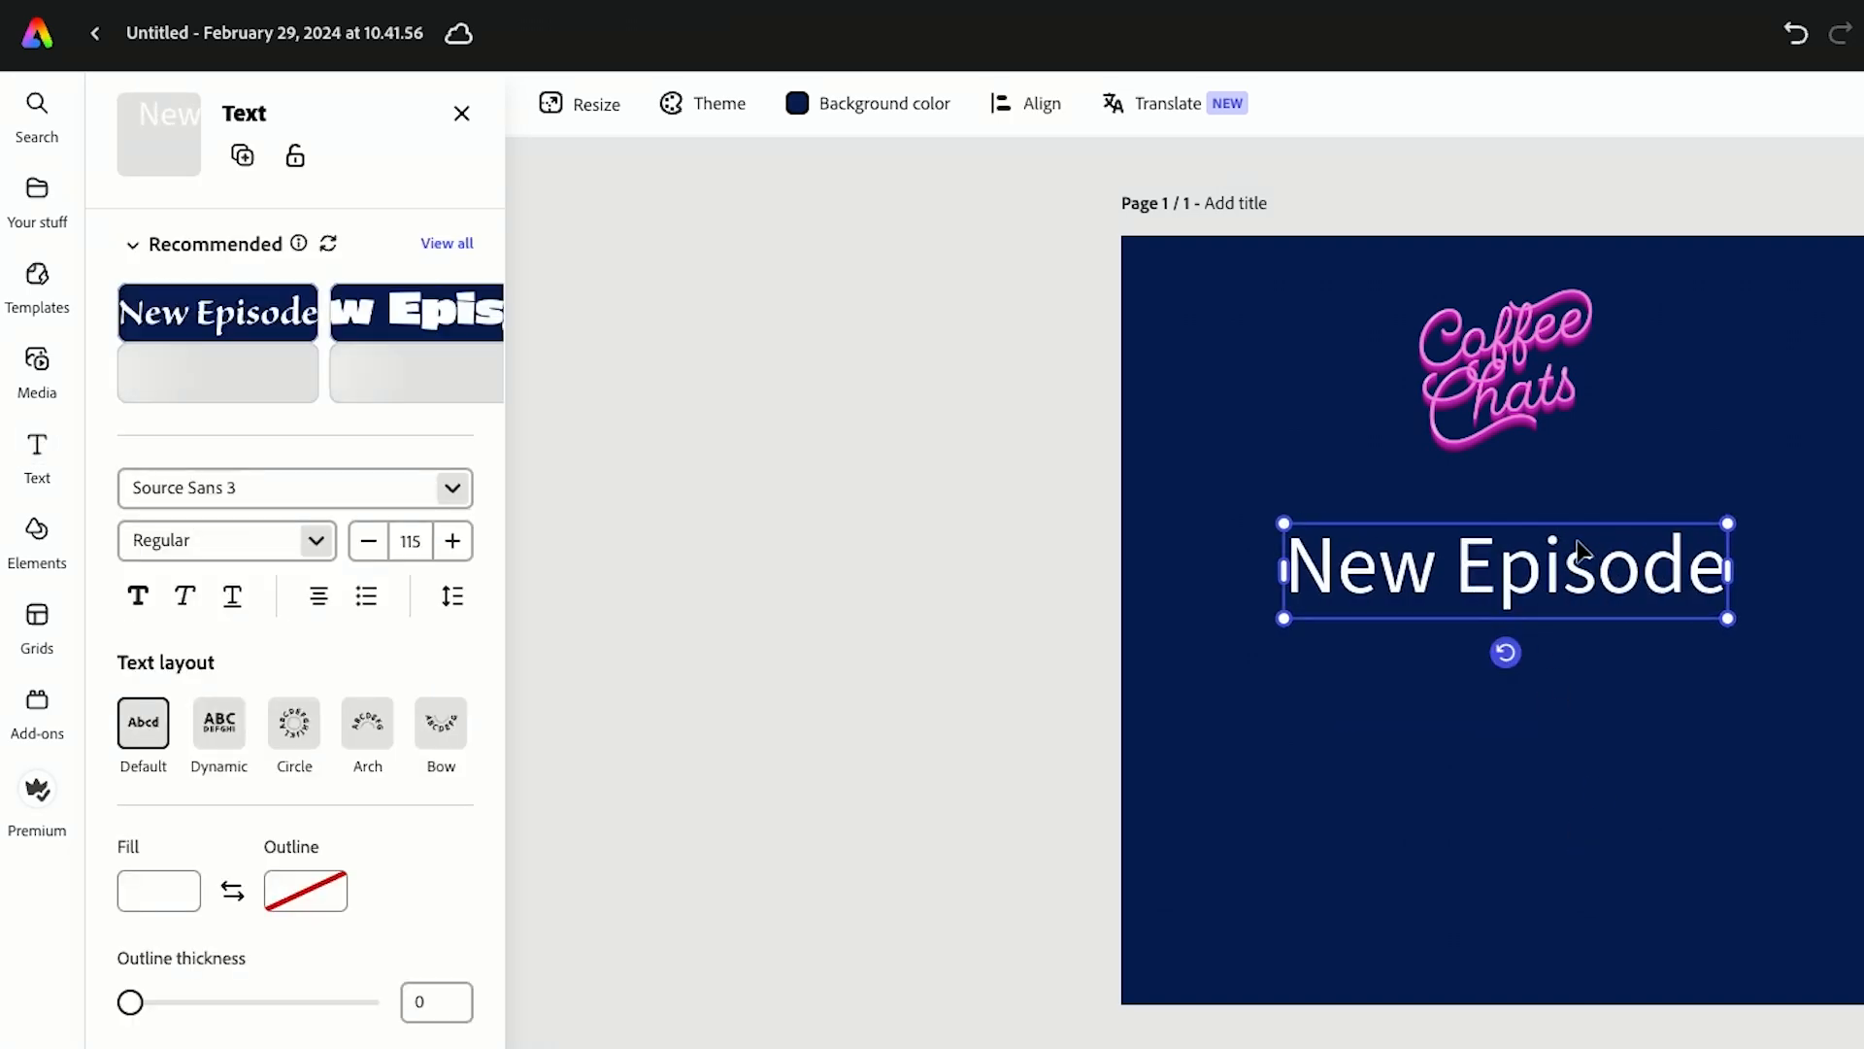
click(1370, 504)
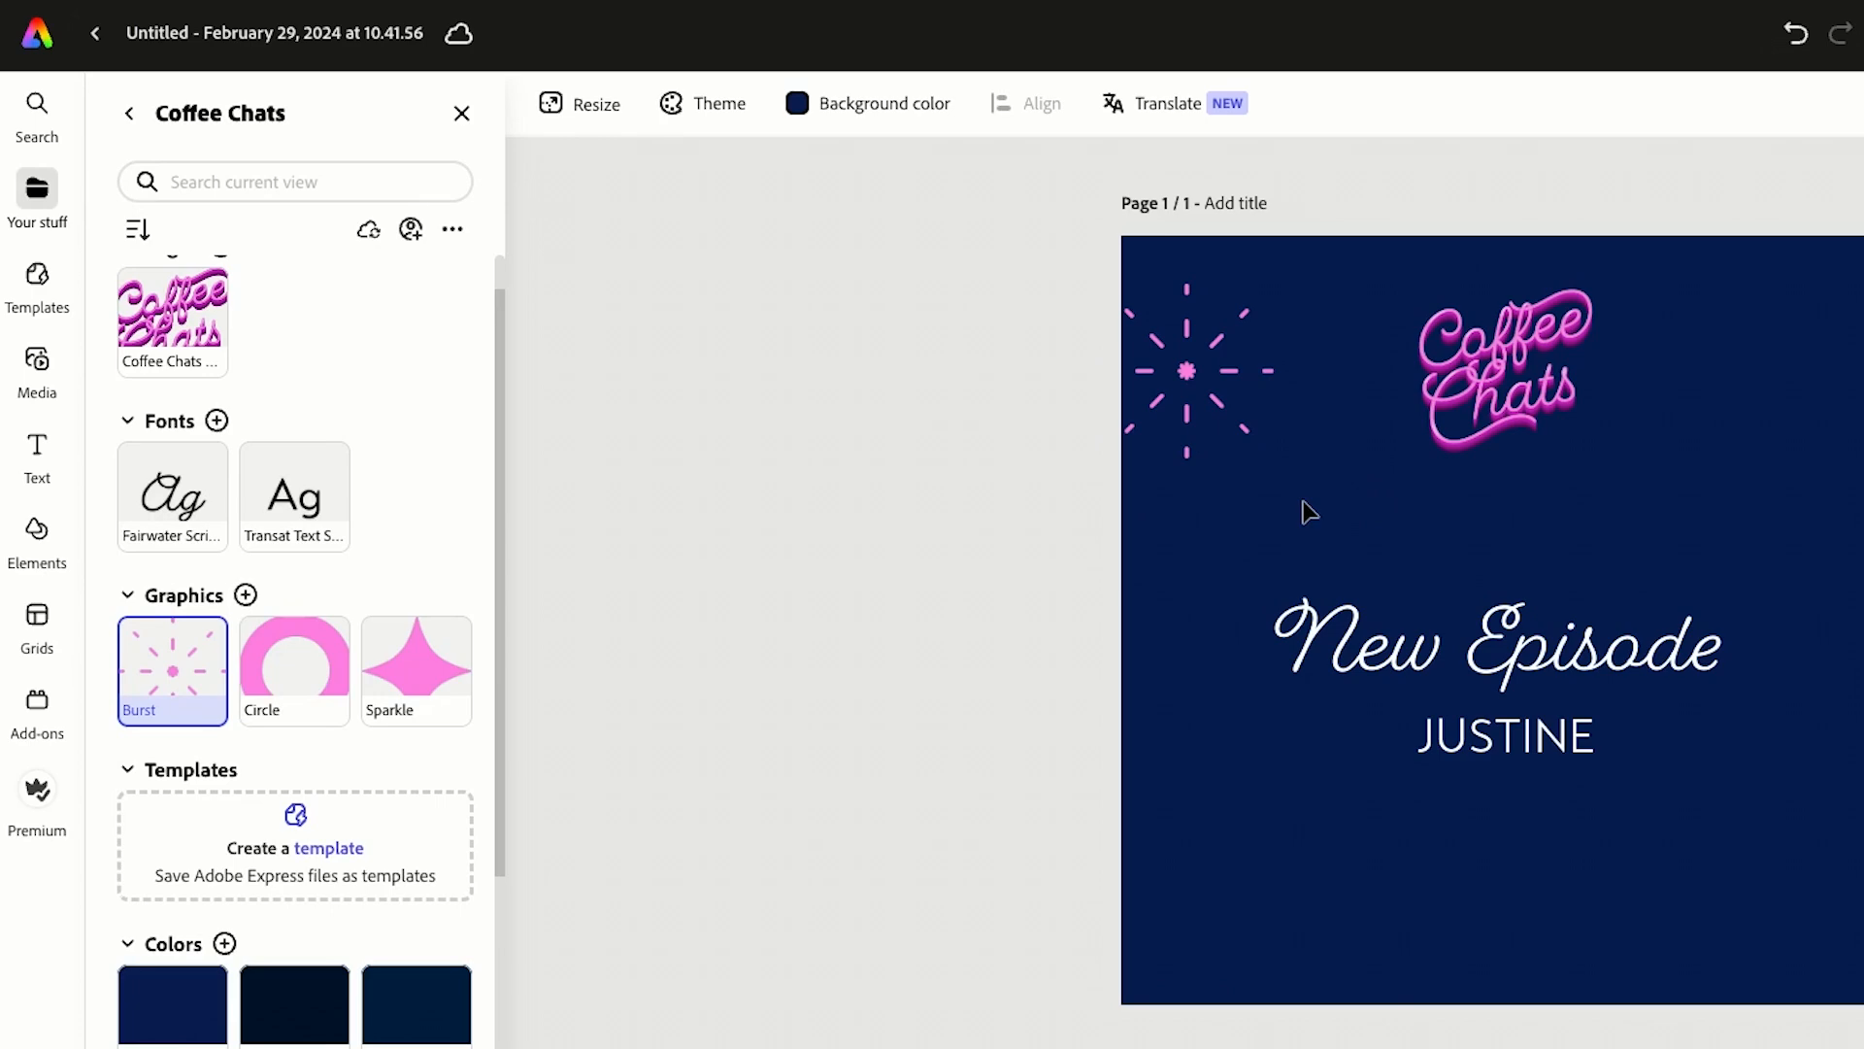
right_click(198, 642)
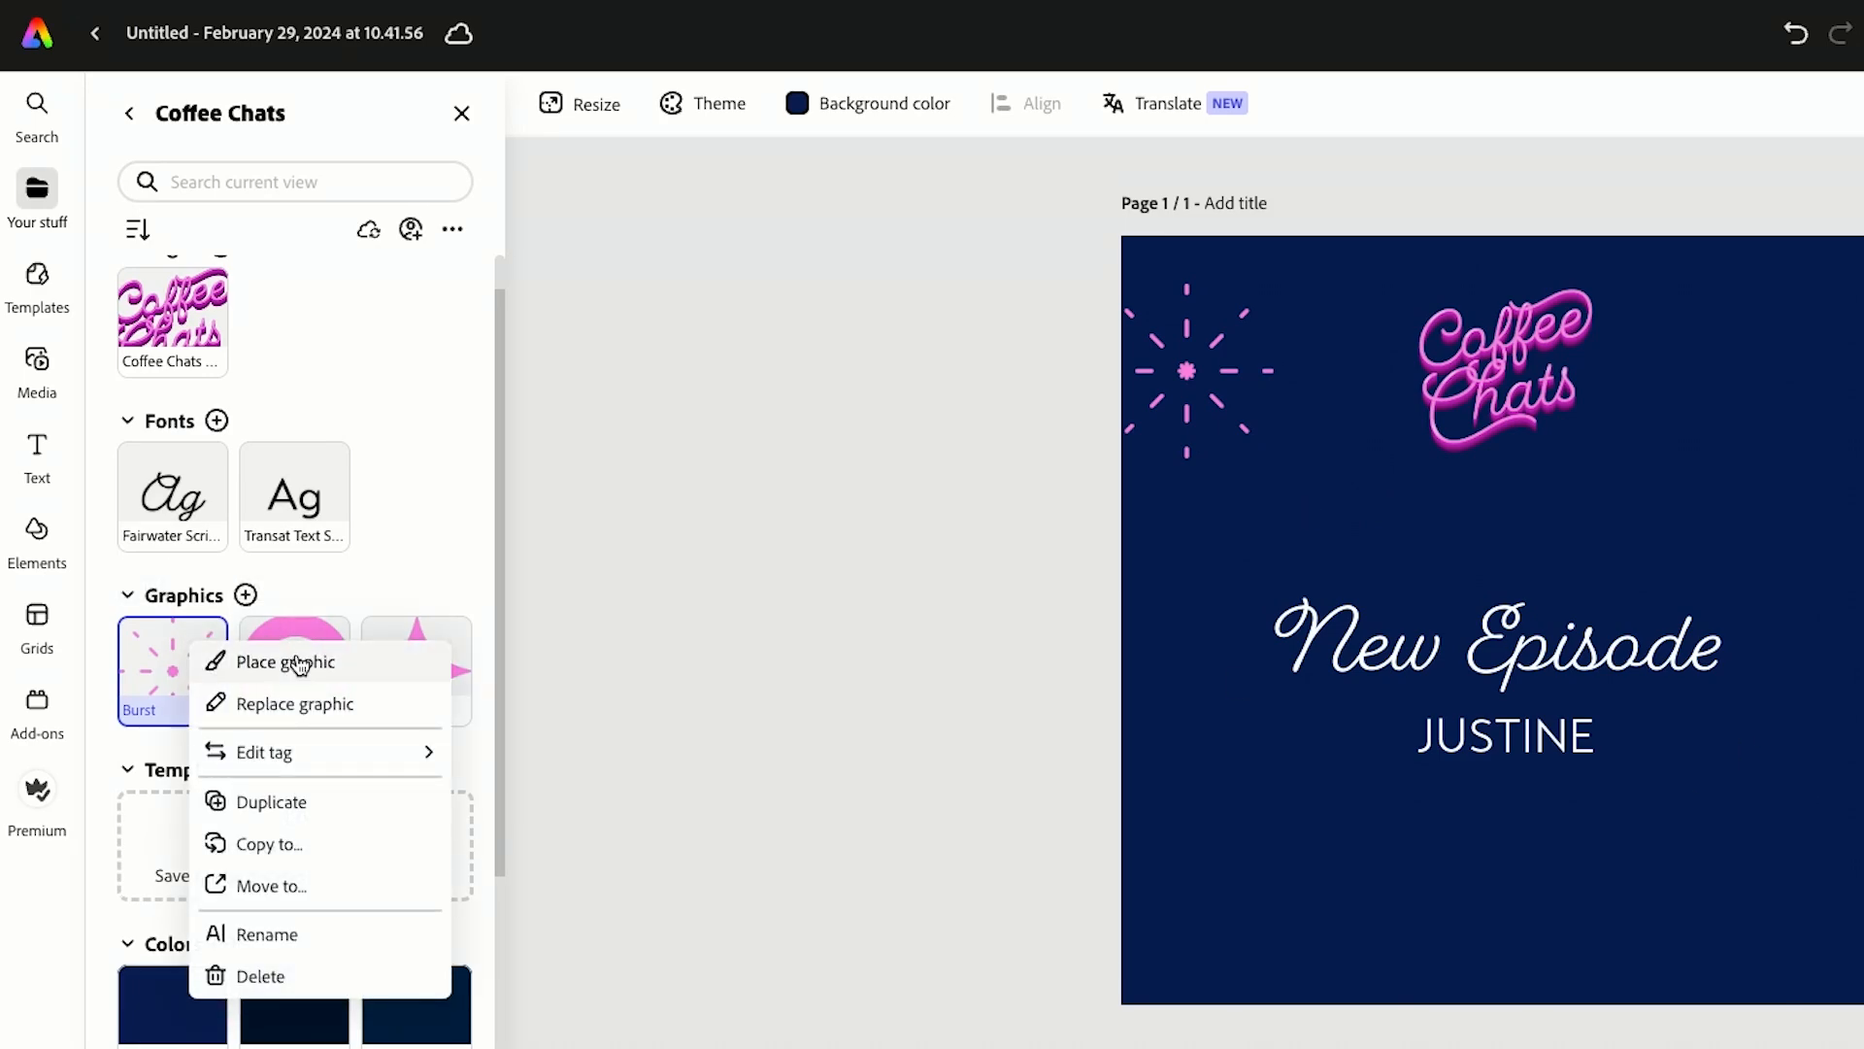
drag(172, 665, 794, 685)
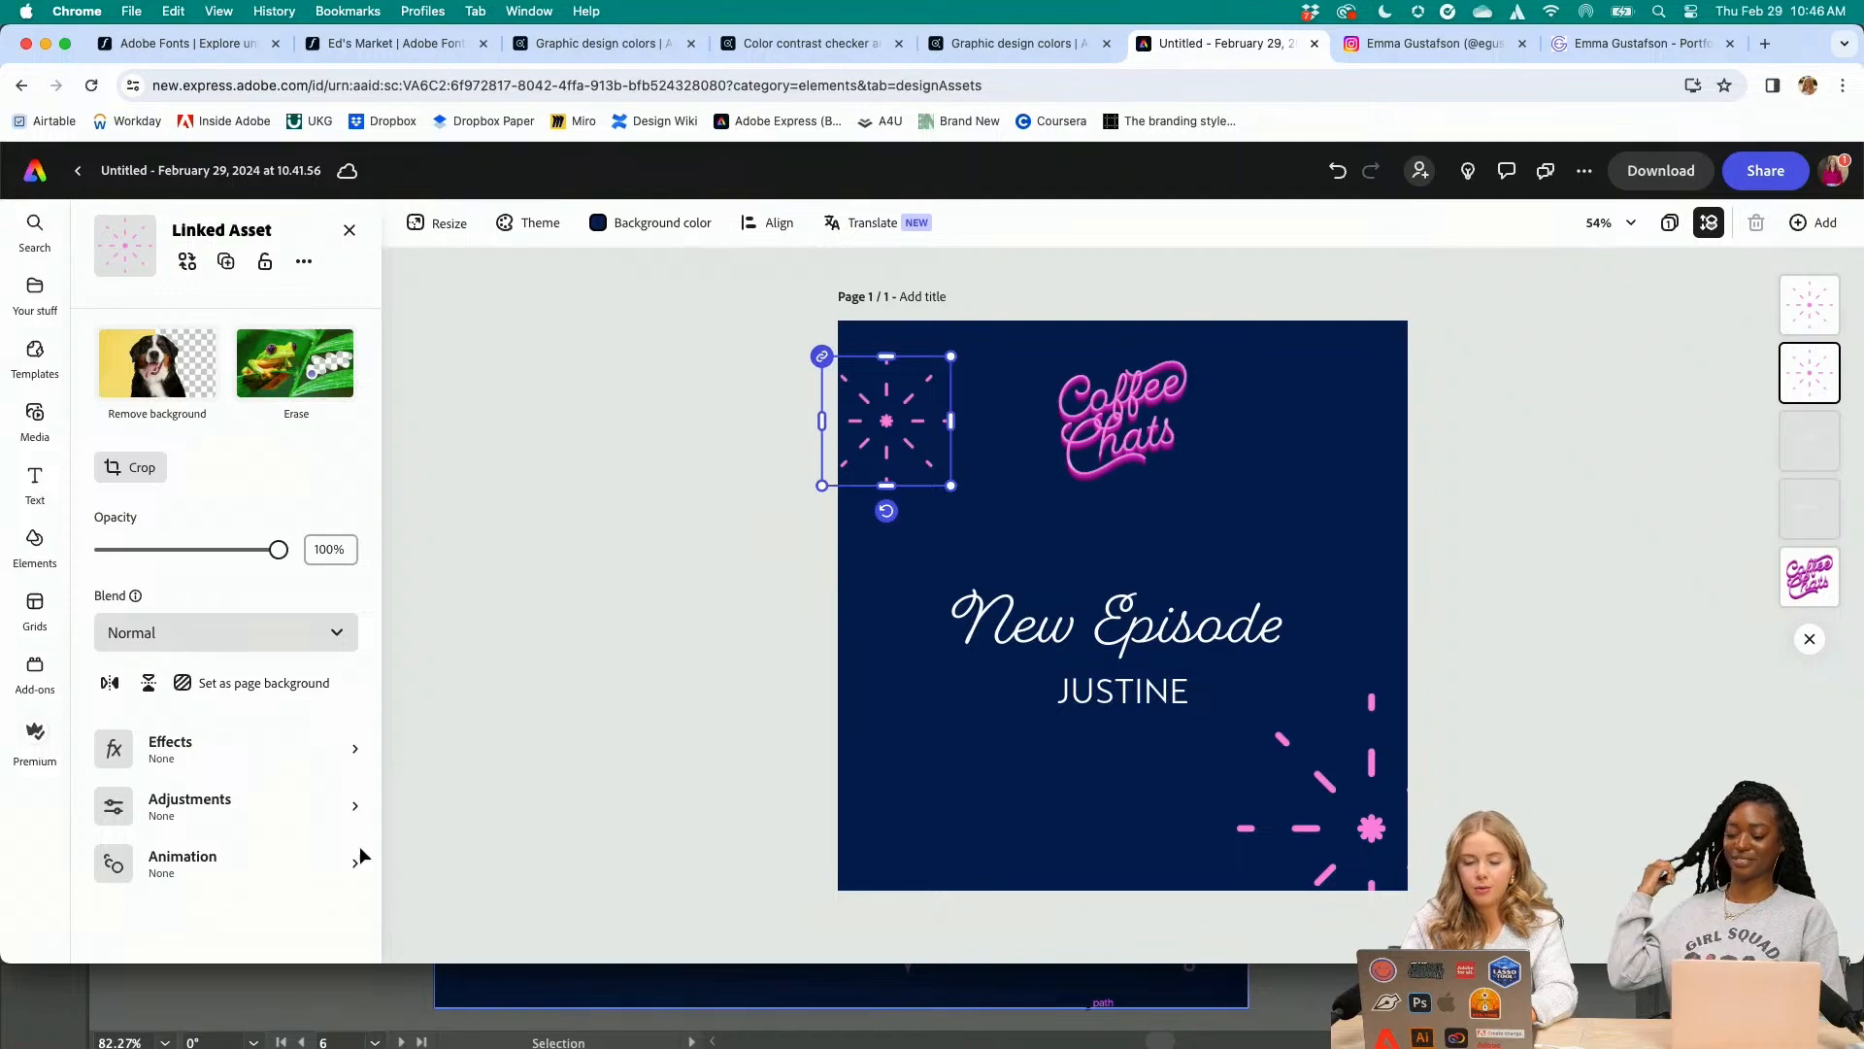
Give the top-left burst a looping Pulse animation and start a looping animation on the bottom-right burst.
click(234, 867)
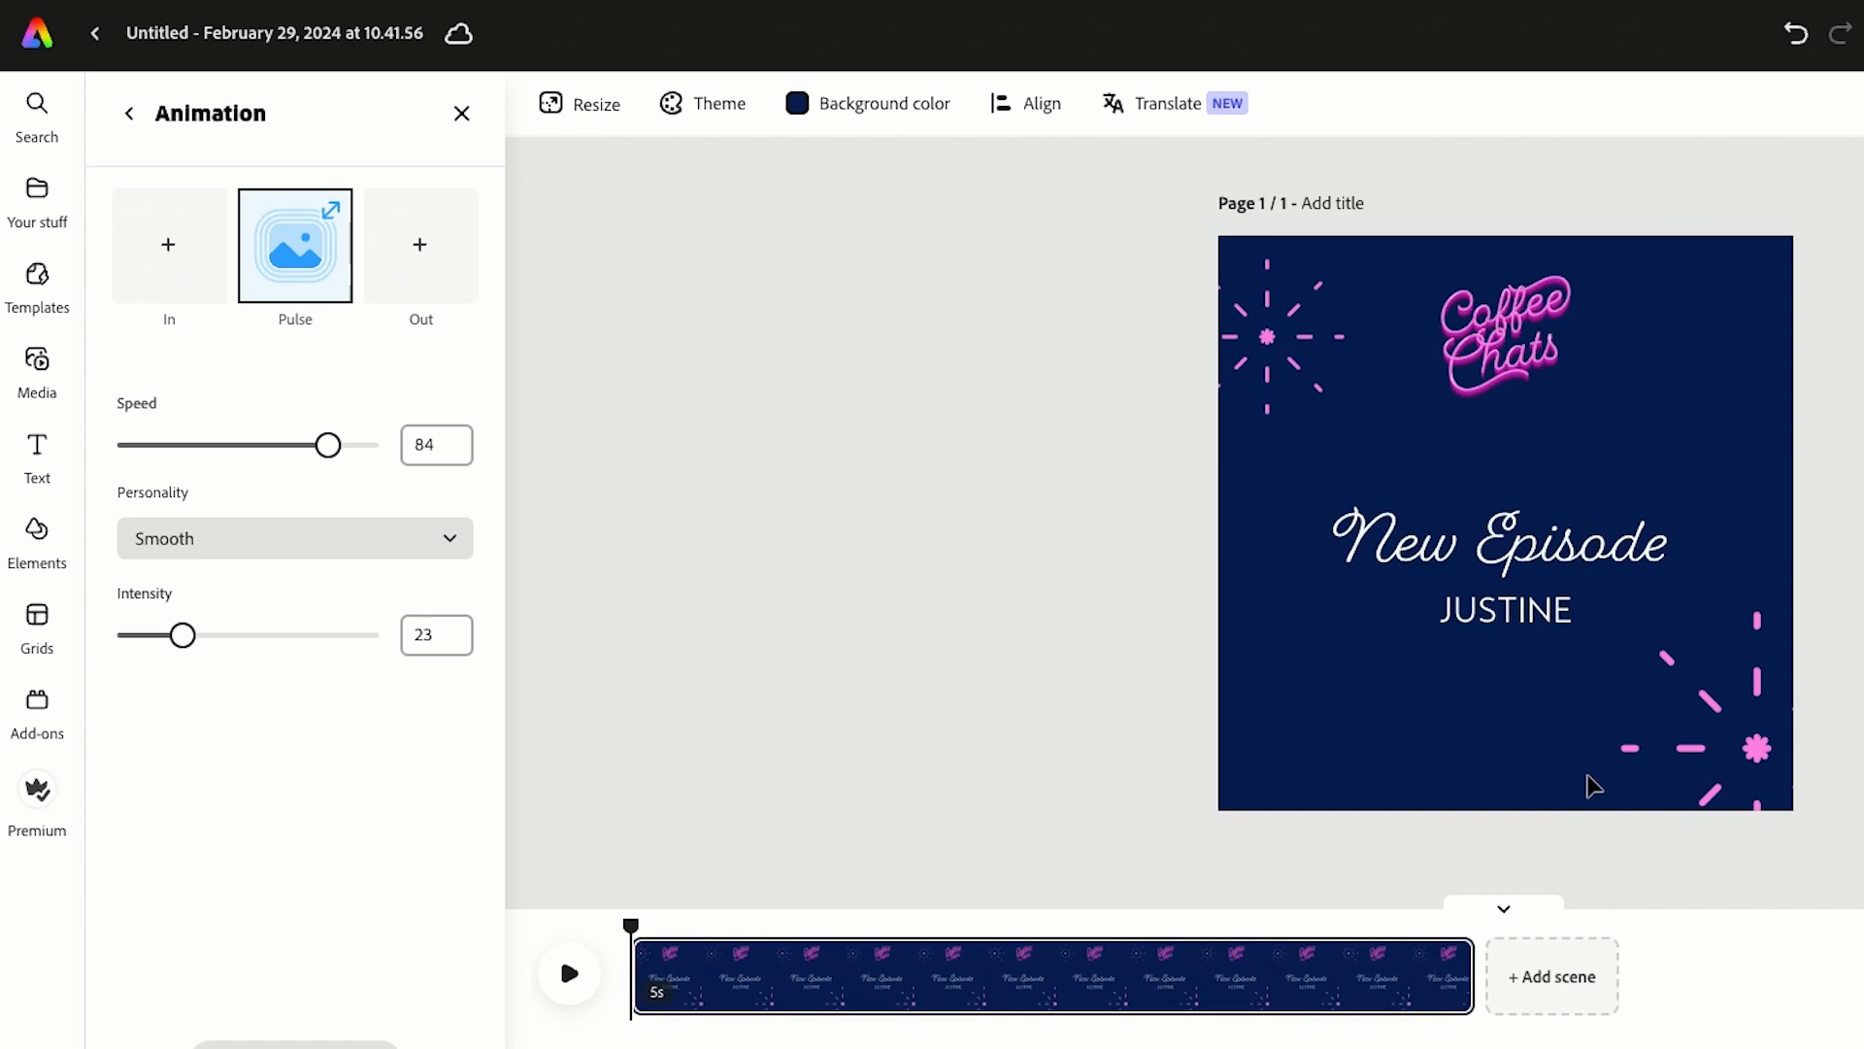
click(1764, 782)
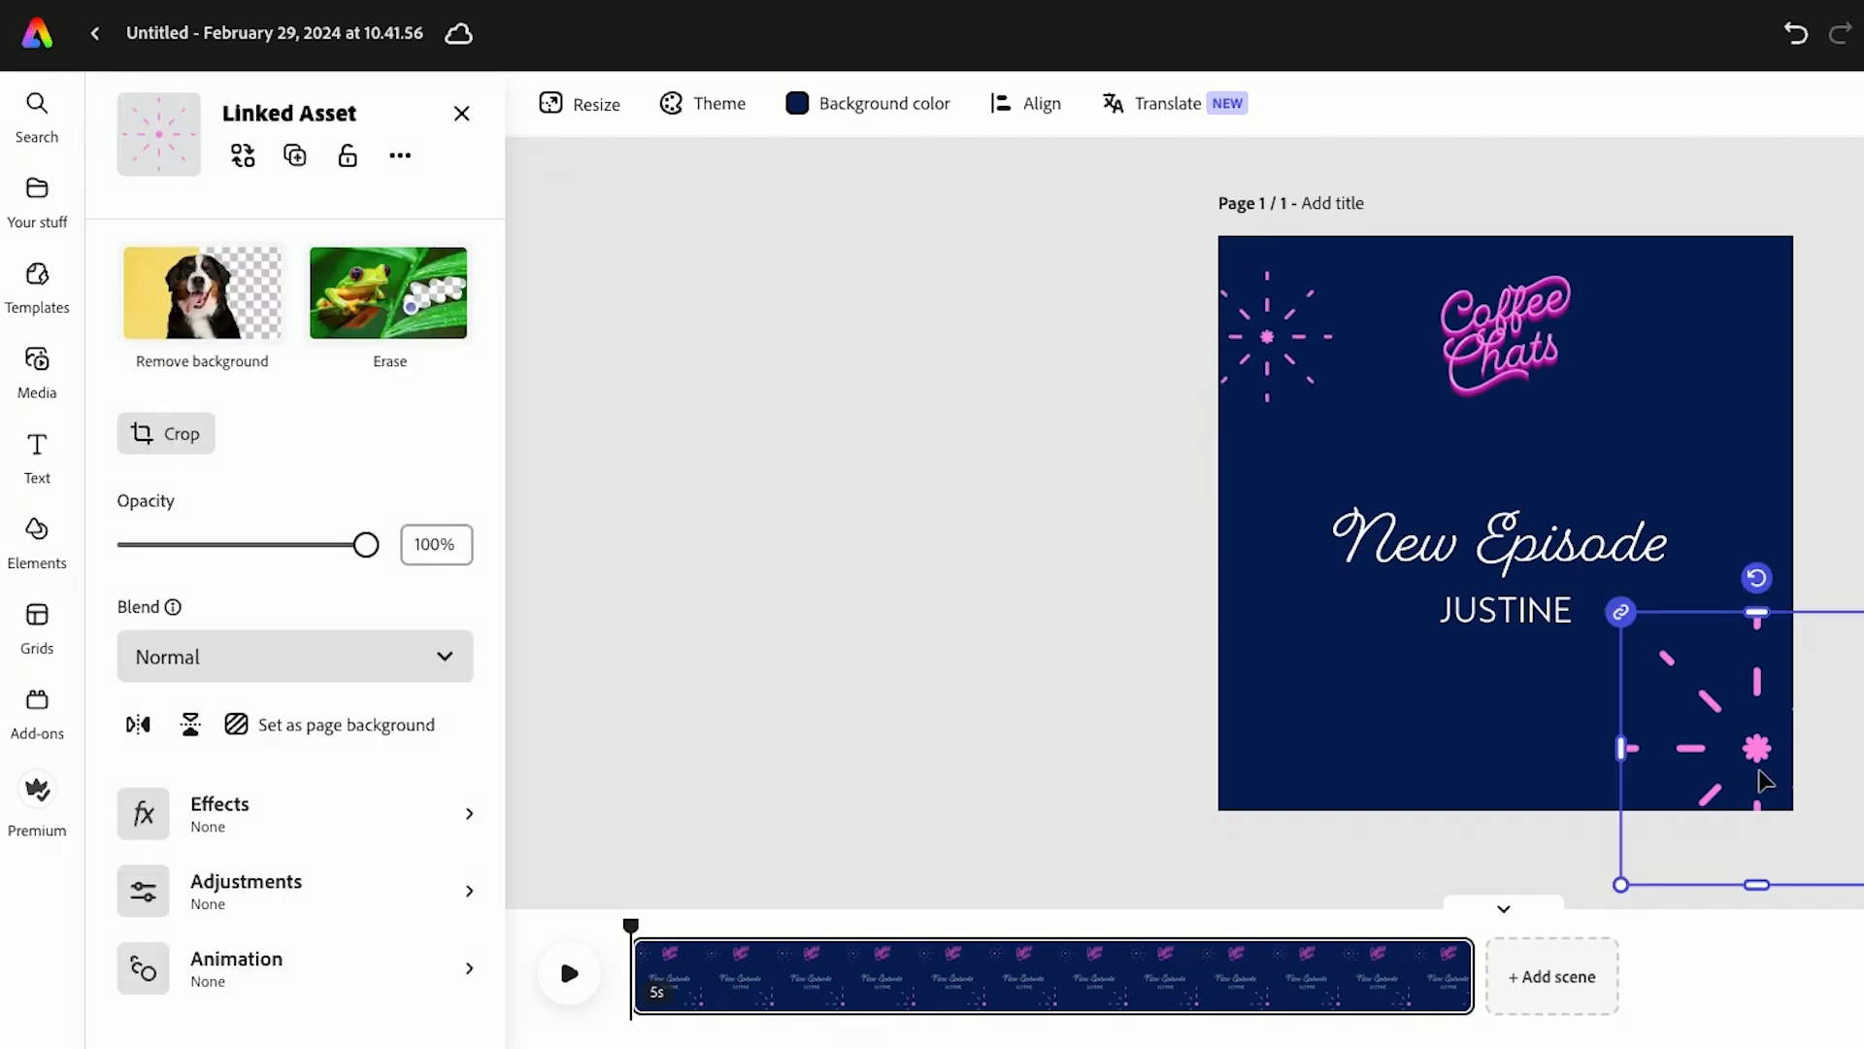
click(212, 969)
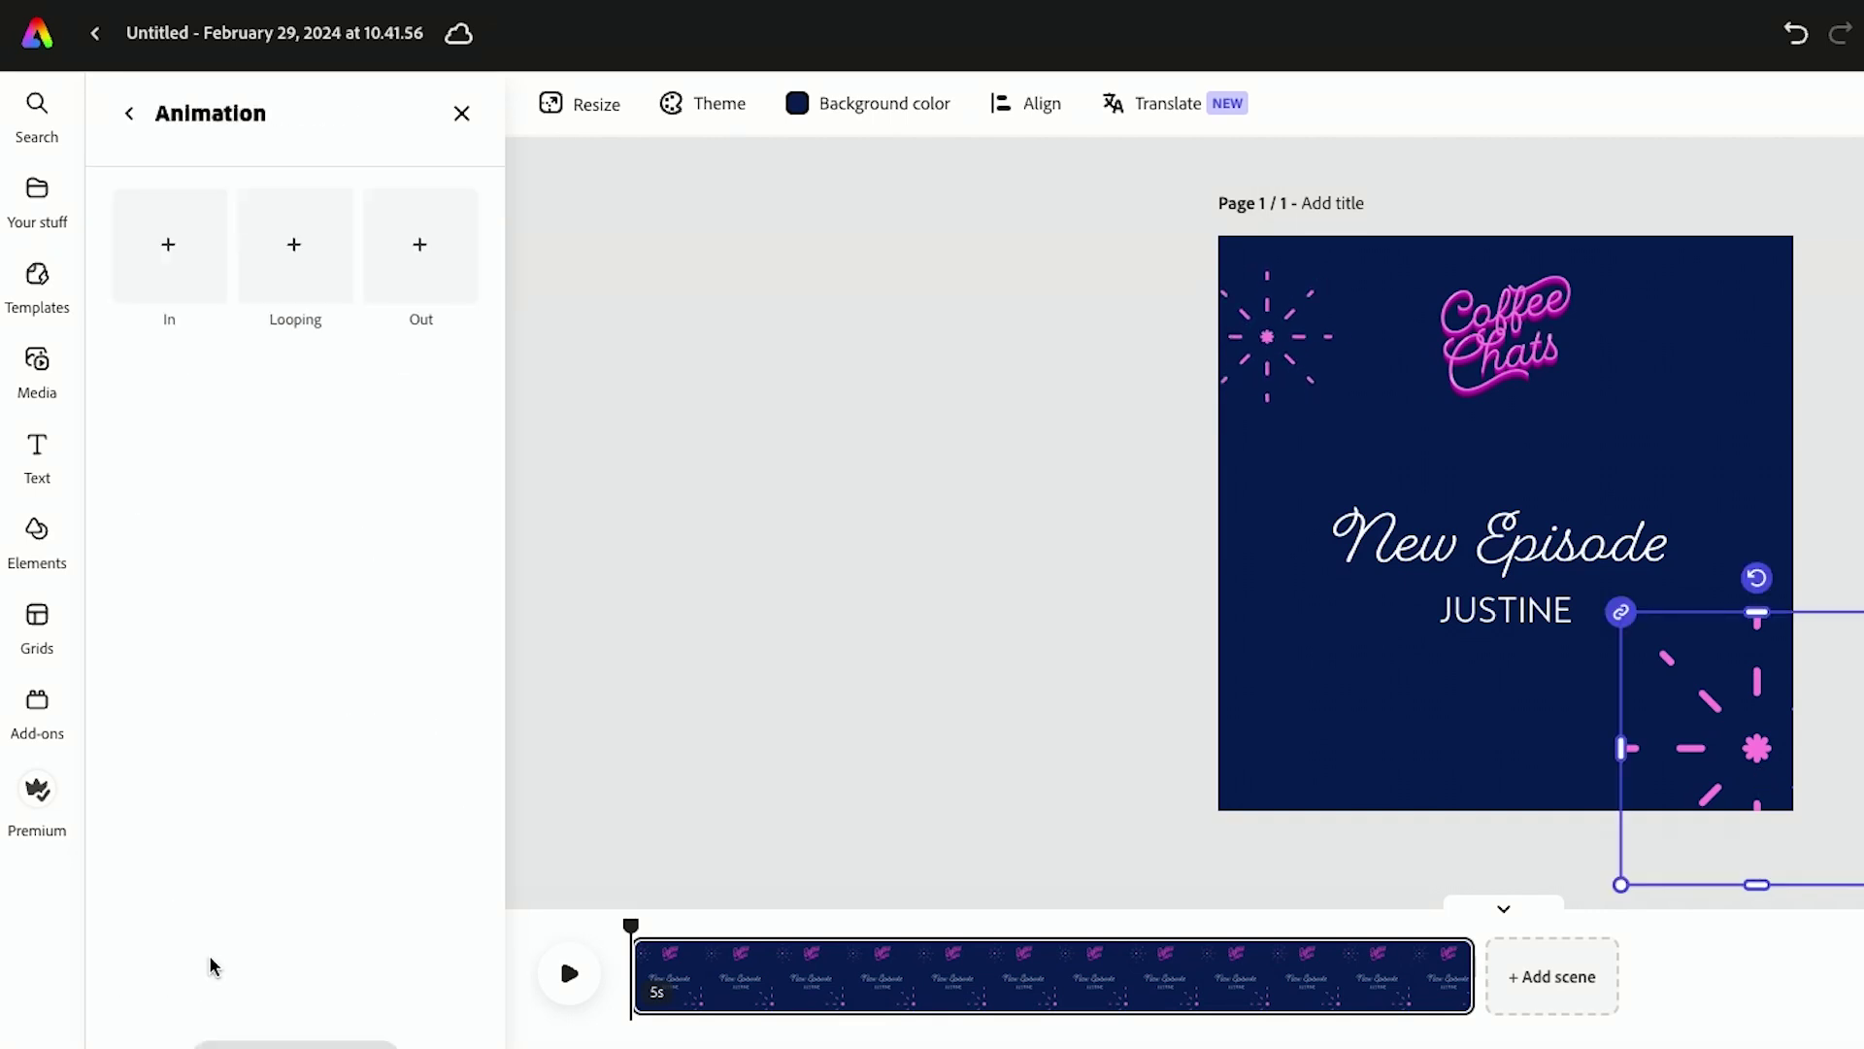
click(356, 246)
click(37, 542)
Trim the scene clip on the timeline down to about 3.6 seconds.
mouse_move(1366, 969)
mouse_down()
mouse_move(1222, 990)
mouse_move(1002, 971)
mouse_up()
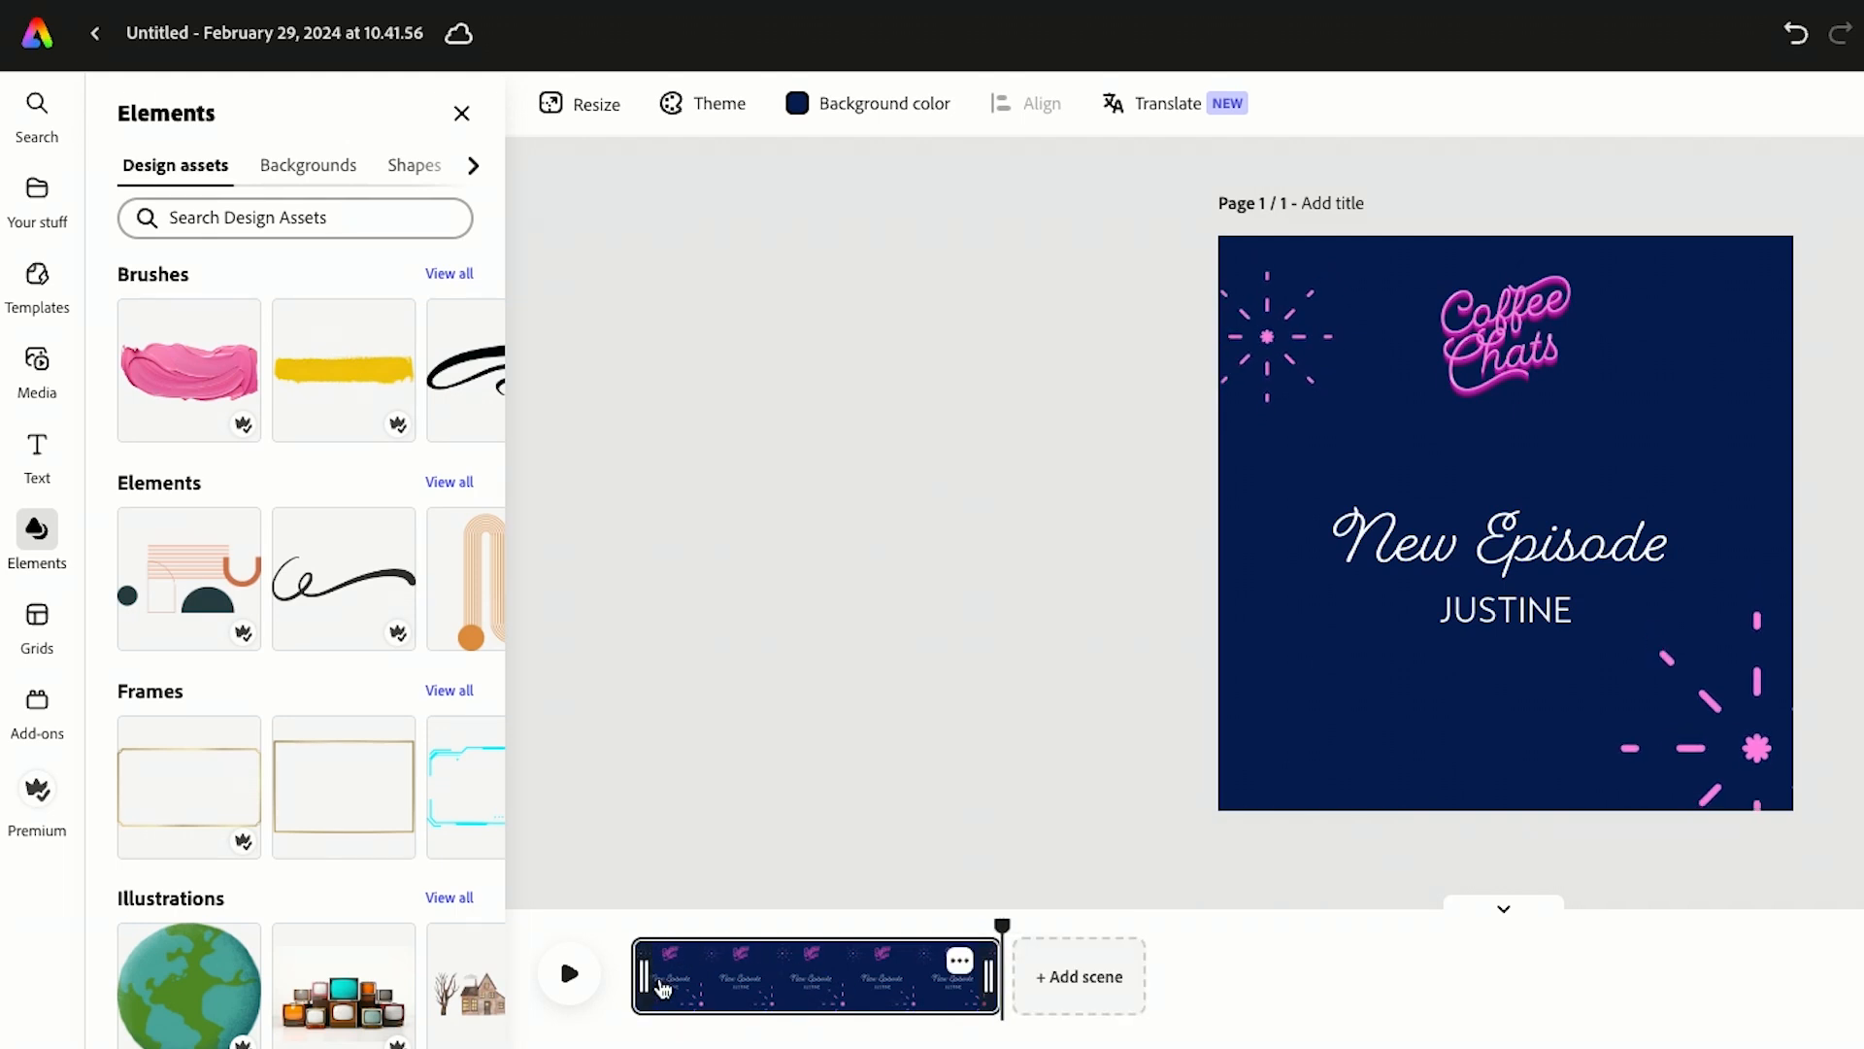